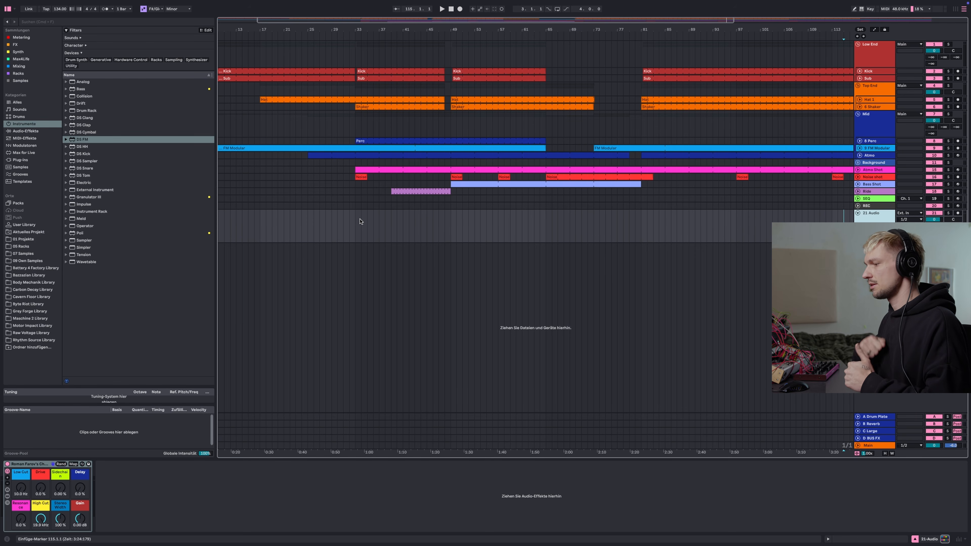
Open the 07 Samples folder and audition several SEQ samples from the Ampmuse modular sequences pack
{"action": "left_click", "coordinate": [302, 204]}
{"action": "left_click", "coordinate": [50, 253]}
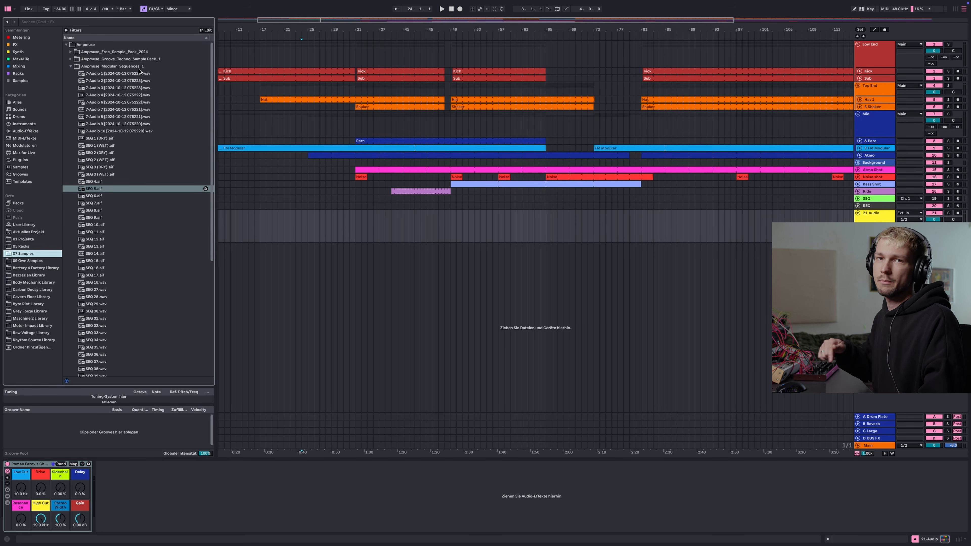
{"action": "scroll", "coordinate": [141, 123], "scroll_direction": "down", "scroll_amount": 5}
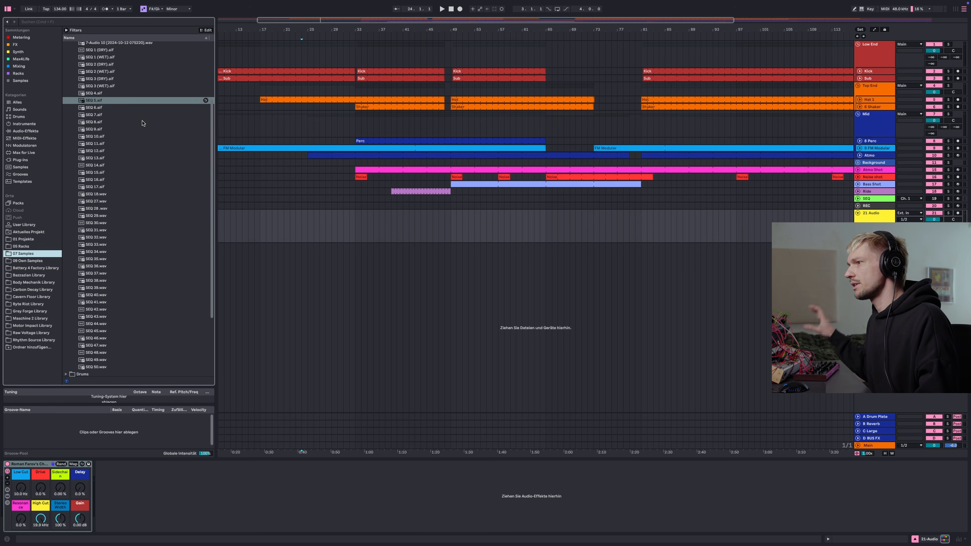
{"action": "left_click", "coordinate": [121, 129]}
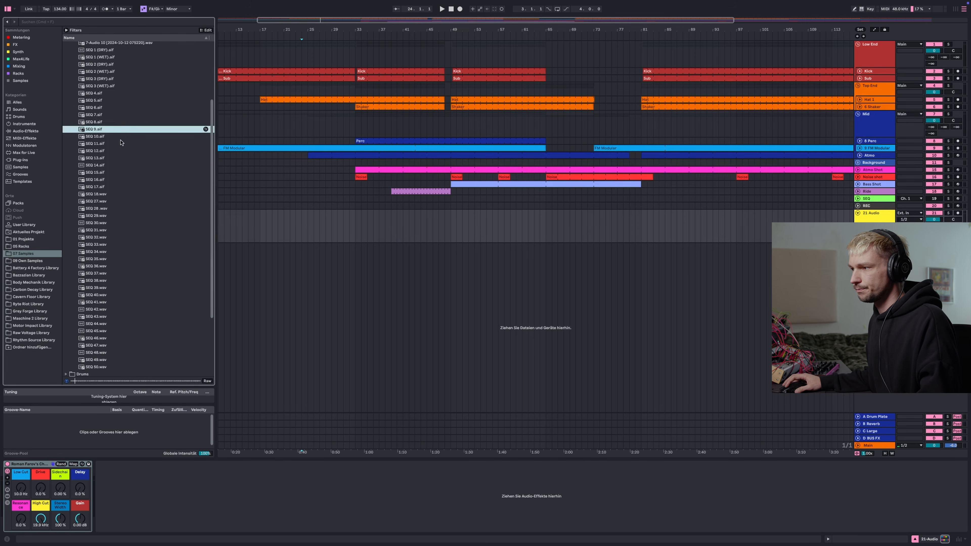
{"action": "left_click", "coordinate": [119, 158]}
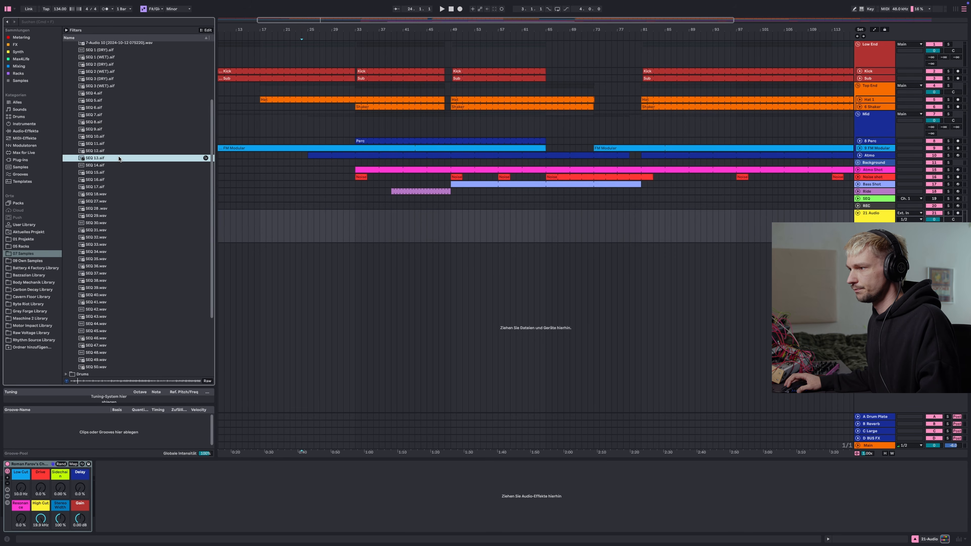
{"action": "left_click", "coordinate": [120, 167]}
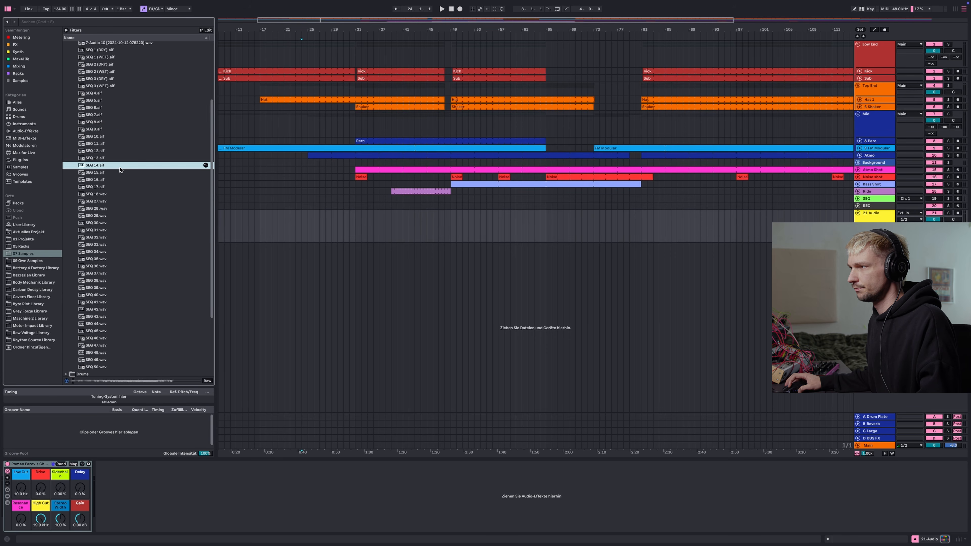
{"action": "left_click", "coordinate": [122, 187]}
{"action": "left_click", "coordinate": [290, 235]}
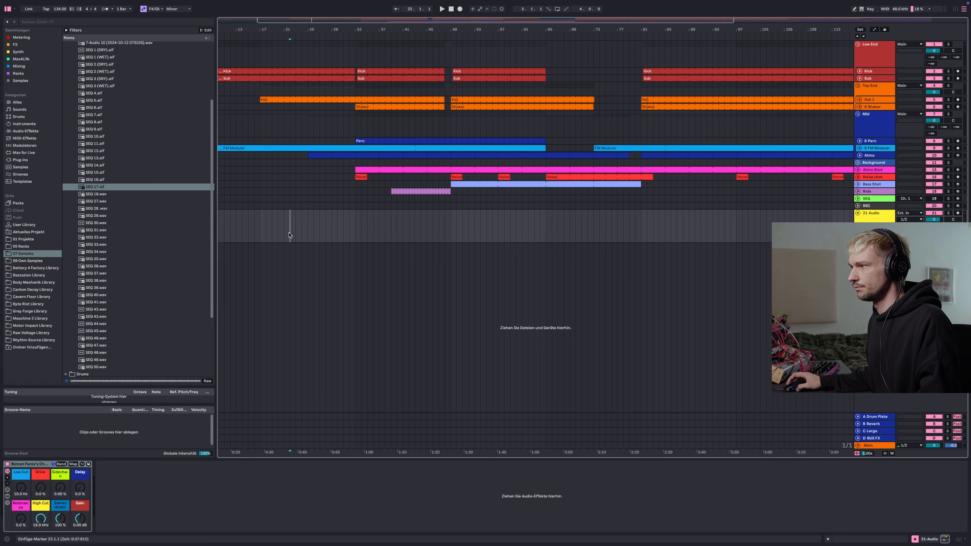
Scroll further through the sequence samples and audition SEQ 26.wav
{"action": "scroll", "coordinate": [126, 216], "scroll_direction": "down", "scroll_amount": 3}
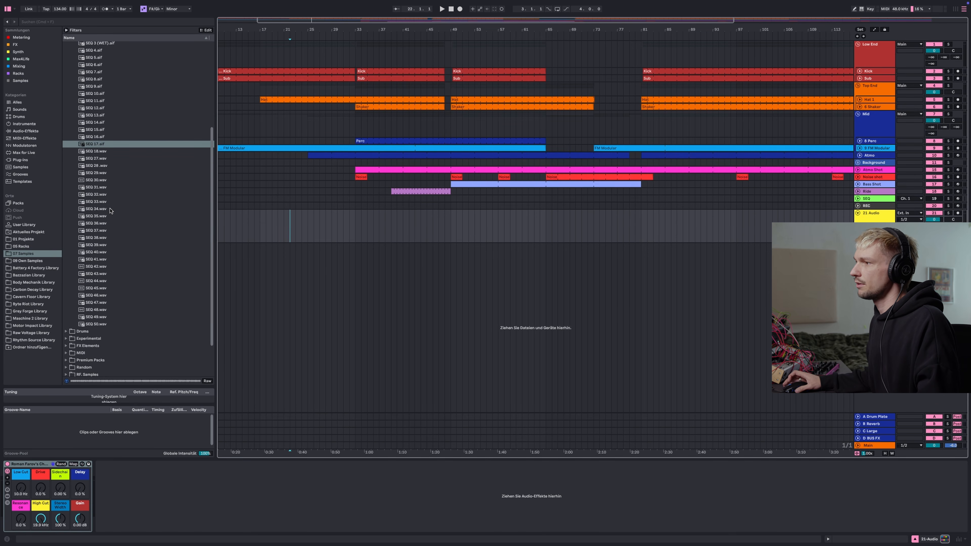
{"action": "scroll", "coordinate": [110, 211], "scroll_direction": "down", "scroll_amount": 3}
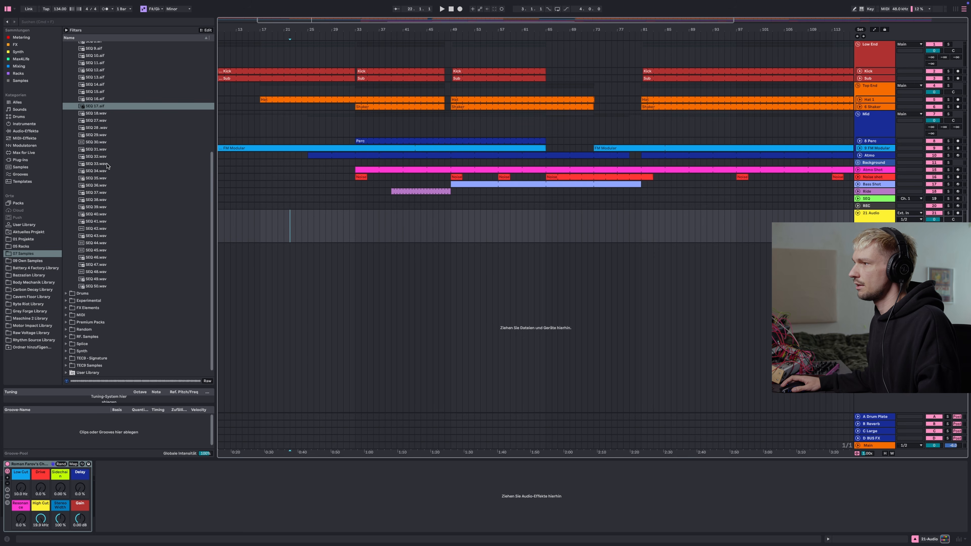
{"action": "scroll", "coordinate": [107, 172], "scroll_direction": "down", "scroll_amount": 1}
{"action": "left_click", "coordinate": [111, 178]}
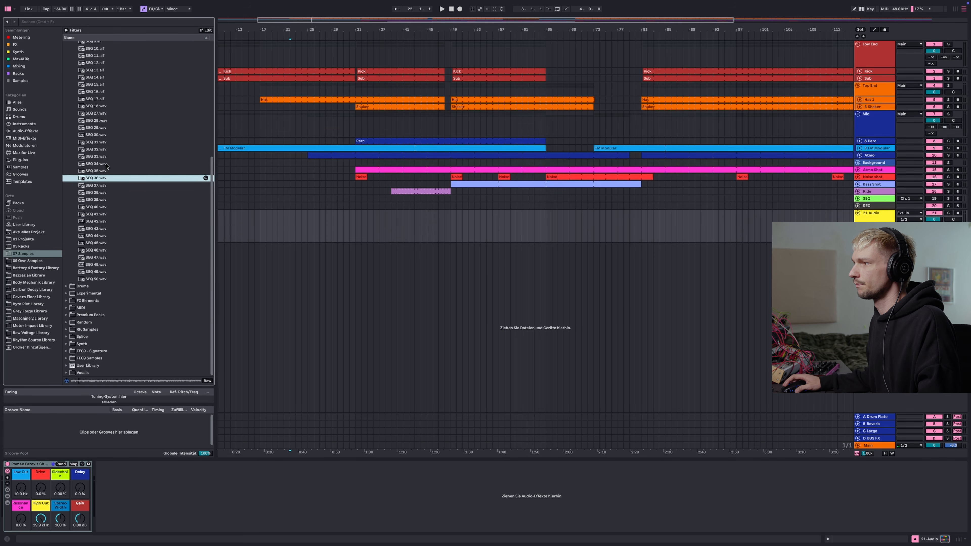
Place SEQ 24.wav on the empty audio track at bar 33 and open its clip
{"action": "left_click_drag", "start_coordinate": [107, 165], "coordinate": [354, 218]}
{"action": "double_click", "coordinate": [365, 213]}
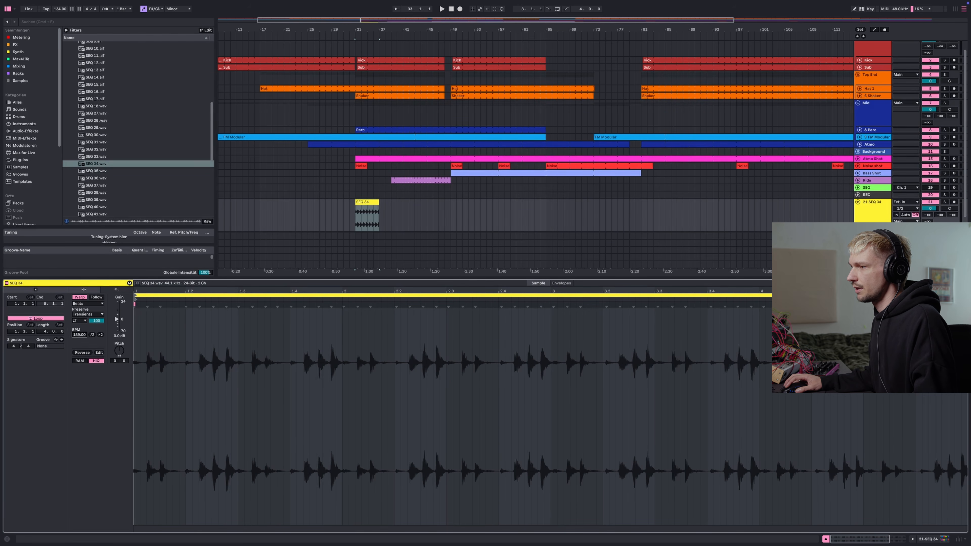
{"action": "left_click_drag", "start_coordinate": [79, 334], "coordinate": [79, 336]}
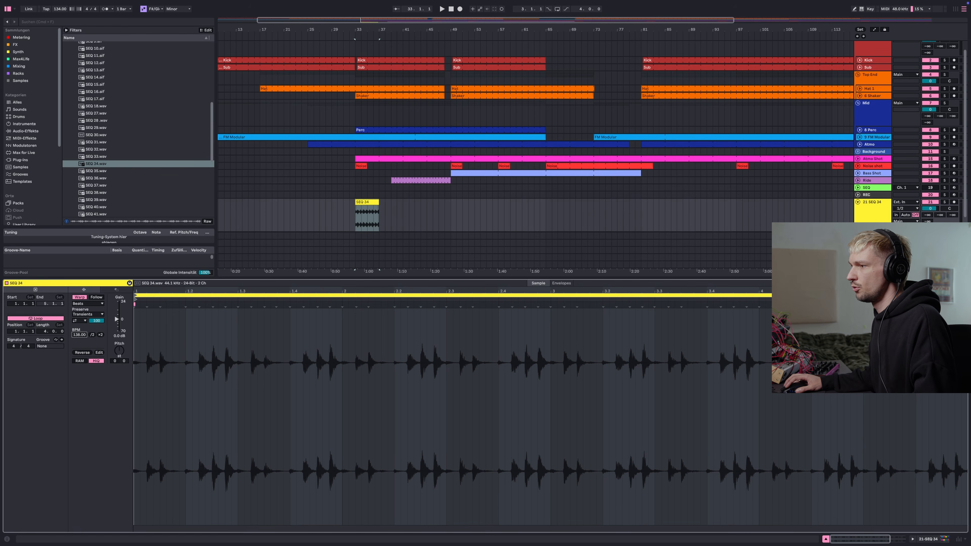
{"action": "left_click", "coordinate": [945, 539]}
Extend the SEQ 24 clip to loop from bar 33 to bar 49 and play it back
{"action": "left_click", "coordinate": [373, 279]}
{"action": "left_click", "coordinate": [372, 206]}
{"action": "left_click", "coordinate": [352, 220]}
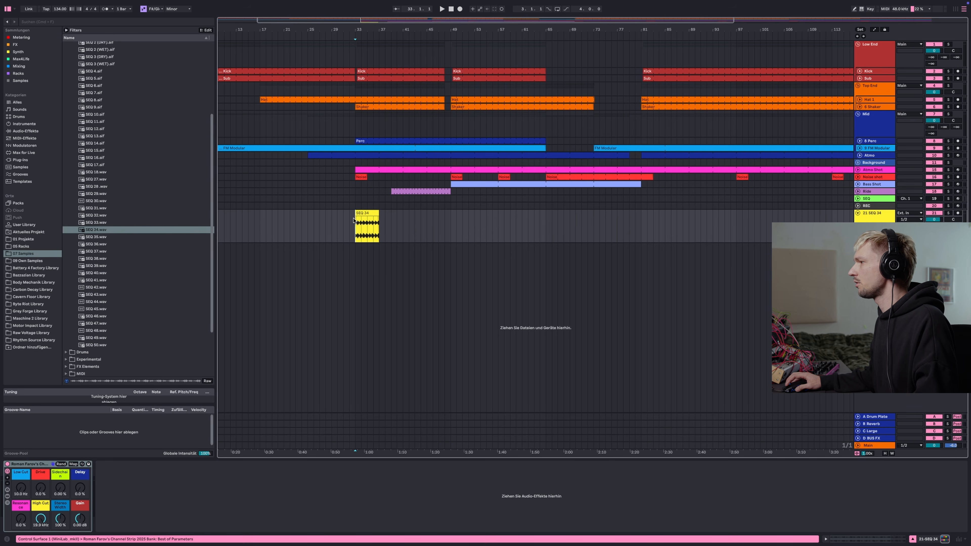
{"action": "key", "text": "space"}
{"action": "left_click_drag", "start_coordinate": [379, 224], "coordinate": [451, 222]}
{"action": "key", "text": "space"}
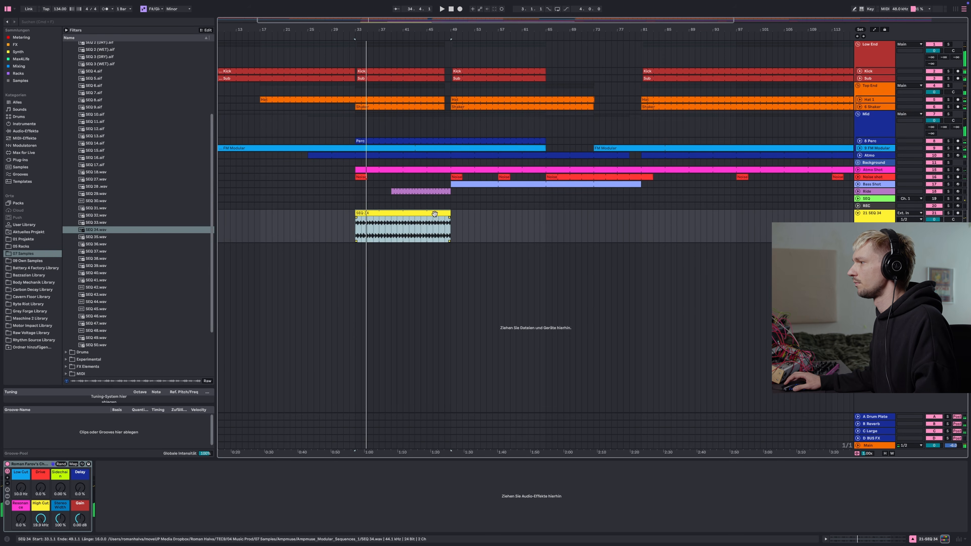
Solo the SEQ 24 track, open its channel strip rack and raise the Low Cut during playback
{"action": "left_click", "coordinate": [949, 213]}
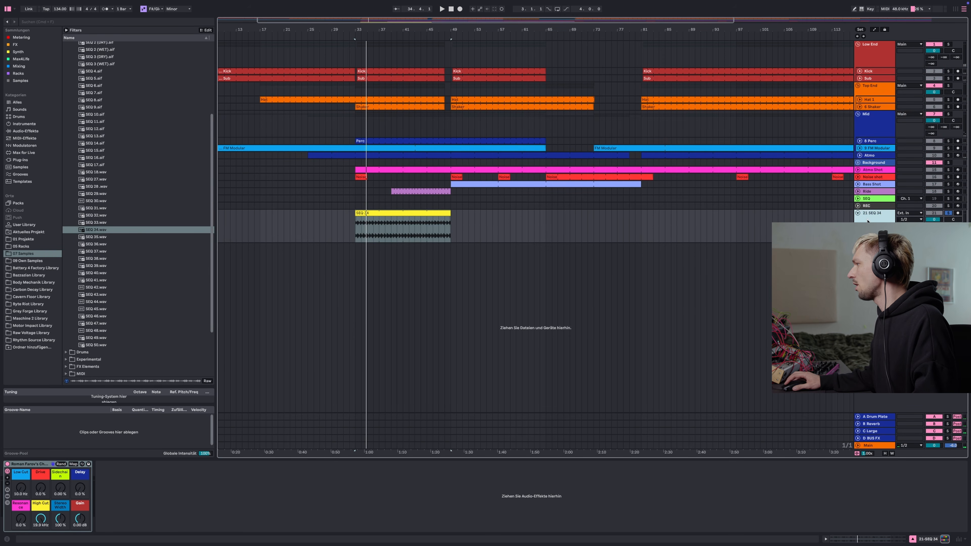
{"action": "left_click", "coordinate": [8, 496]}
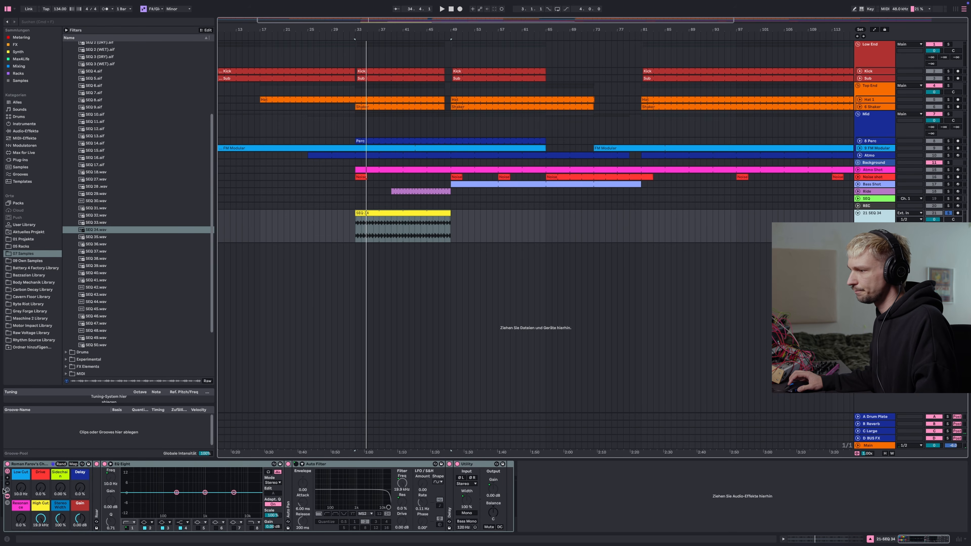
{"action": "left_click_drag", "start_coordinate": [21, 487], "coordinate": [21, 437]}
{"action": "key", "text": "space"}
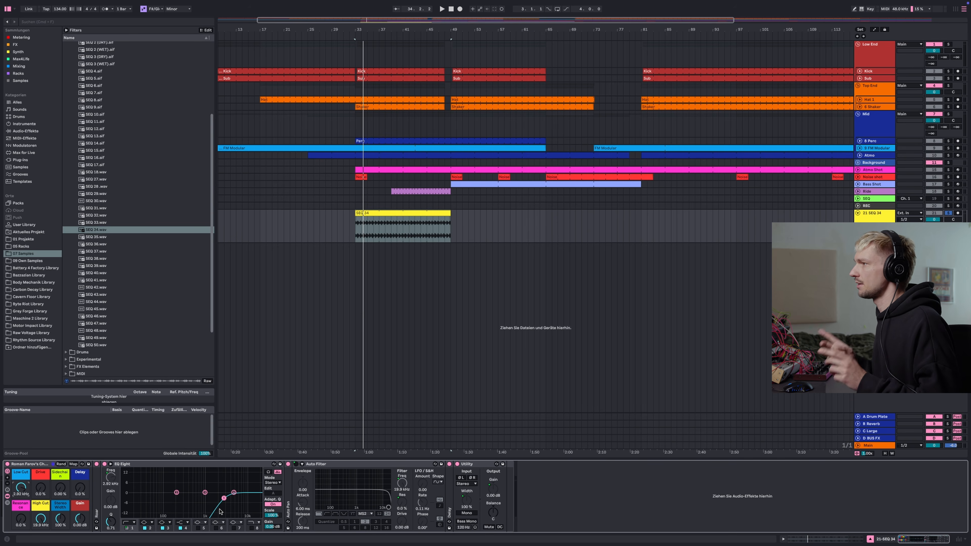
Fine-tune the channel strip's Low Cut to about 3.88 kHz while auditioning the clip
{"action": "left_click_drag", "start_coordinate": [21, 488], "coordinate": [20, 482]}
{"action": "left_click", "coordinate": [380, 214]}
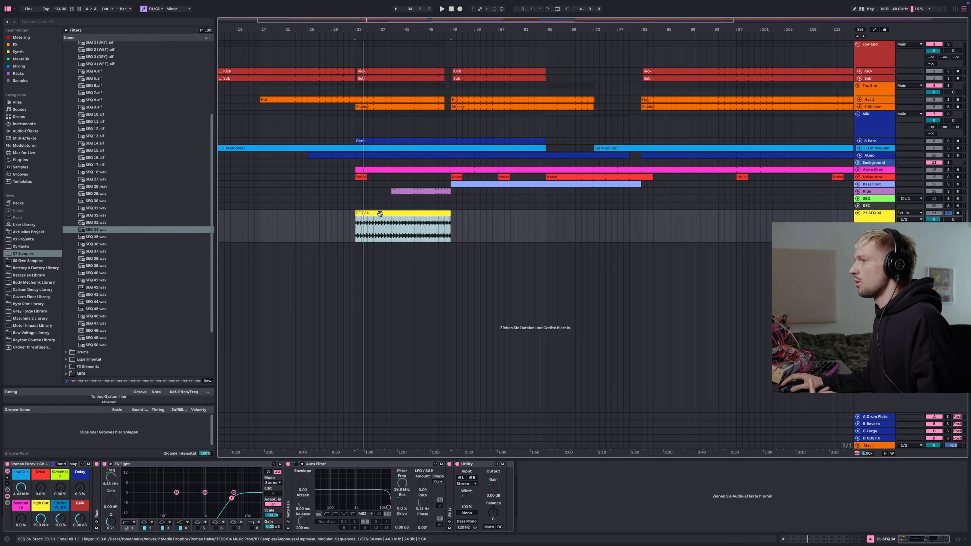
{"action": "key", "text": "space"}
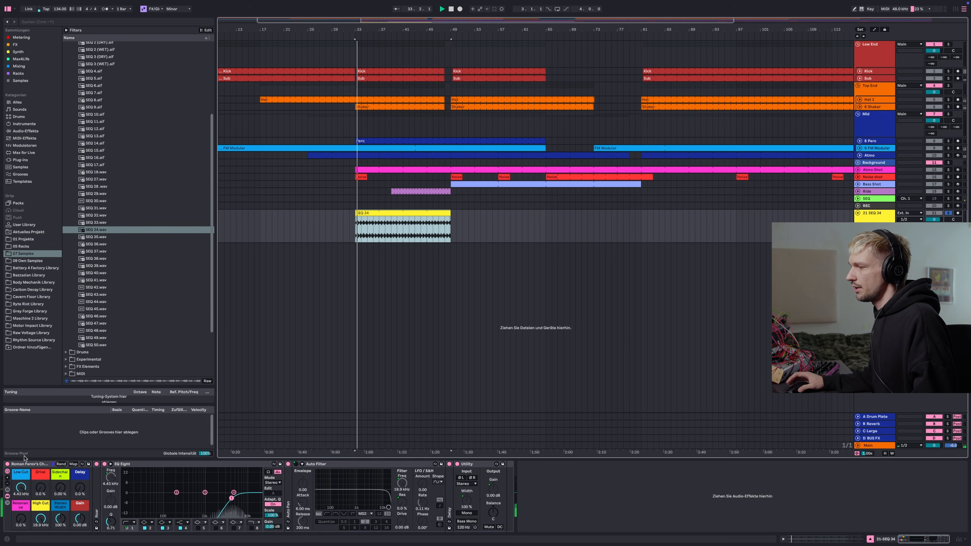
{"action": "left_click_drag", "start_coordinate": [21, 488], "coordinate": [21, 493]}
{"action": "key", "text": "space"}
Search the audio effects for Overdrive, add it to the start of the chain and raise its drive
{"action": "left_click", "coordinate": [28, 46]}
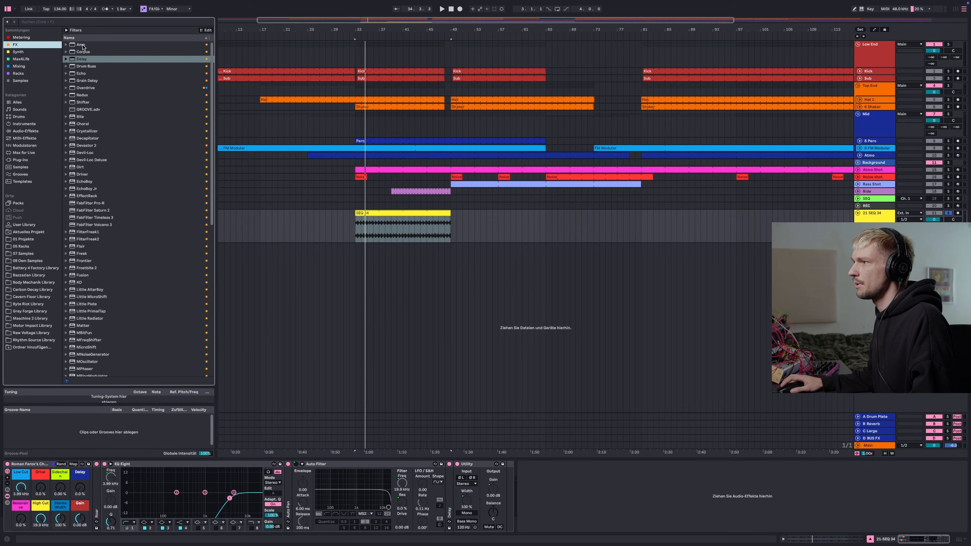
{"action": "left_click", "coordinate": [24, 131]}
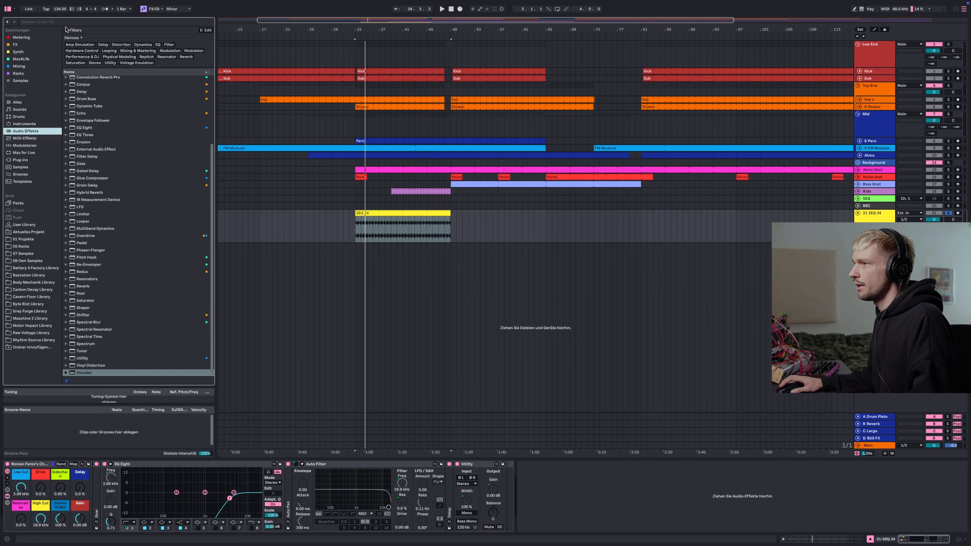
{"action": "key", "text": "super+f"}
{"action": "type", "text": "overdriv"}
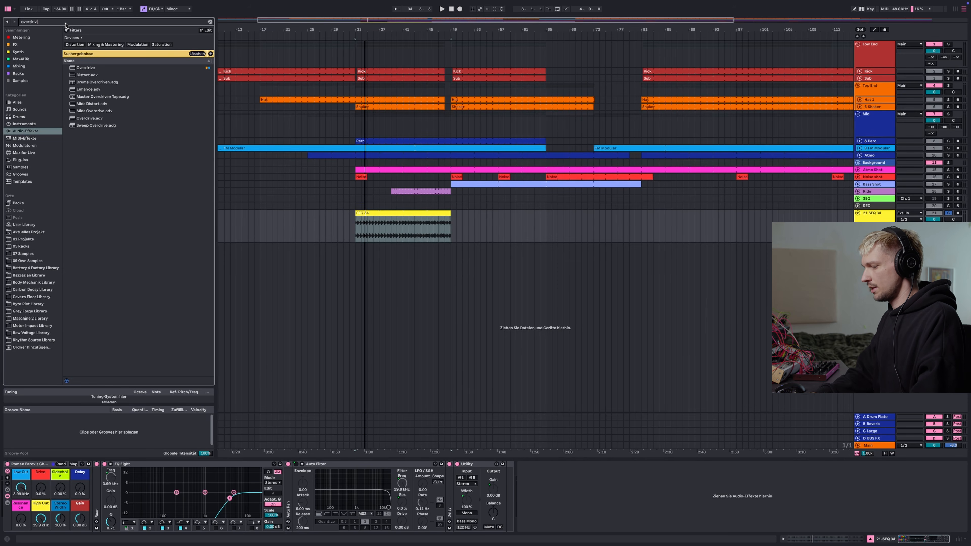
{"action": "type", "text": "e"}
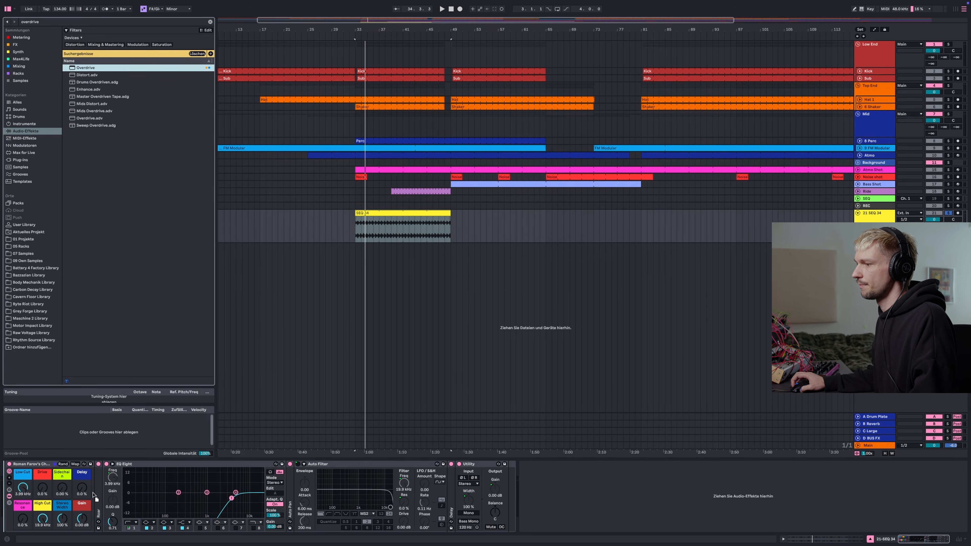
{"action": "left_click_drag", "start_coordinate": [93, 496], "coordinate": [93, 495]}
{"action": "key", "text": "space"}
{"action": "left_click_drag", "start_coordinate": [25, 476], "coordinate": [37, 475]}
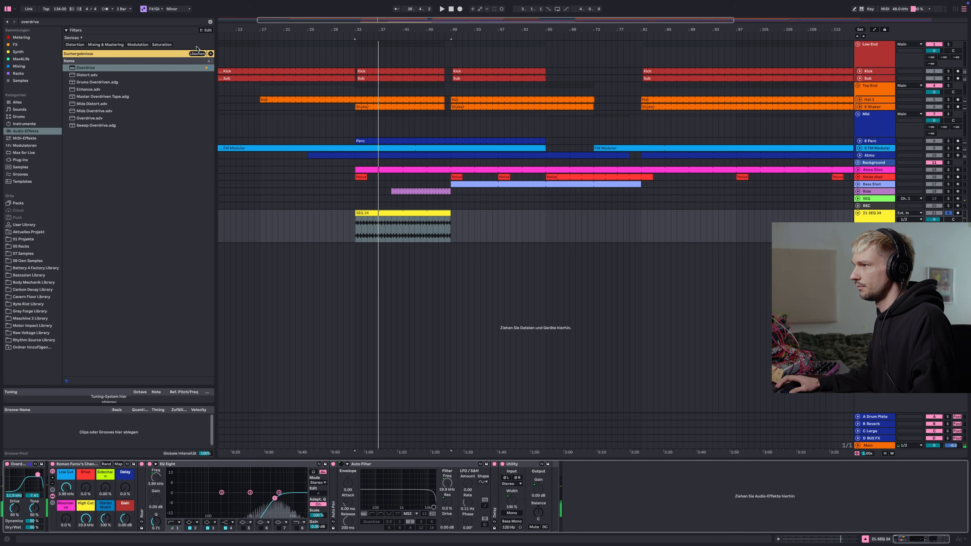
Search for Shifter, add it after Overdrive and adjust its pitch settings while playing
{"action": "left_click", "coordinate": [197, 53]}
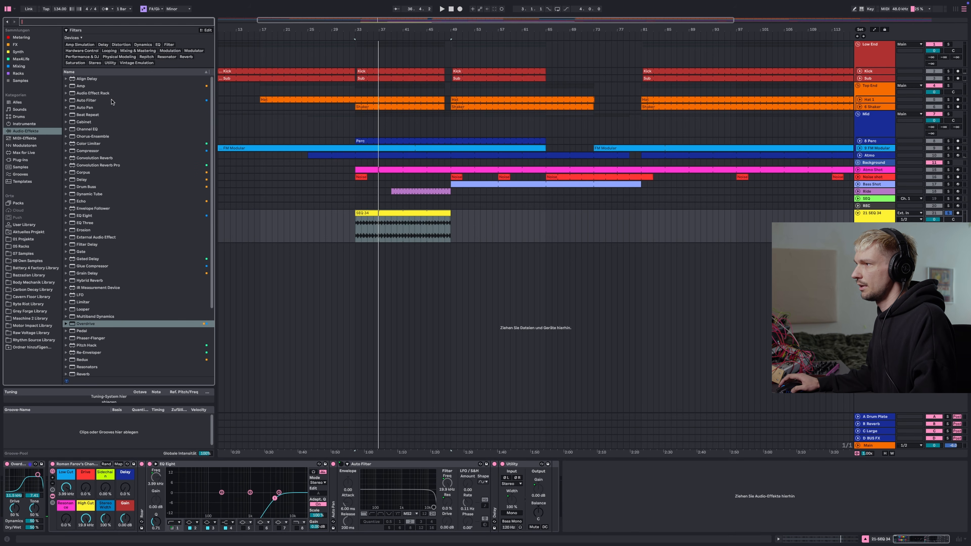
{"action": "type", "text": "shifter"}
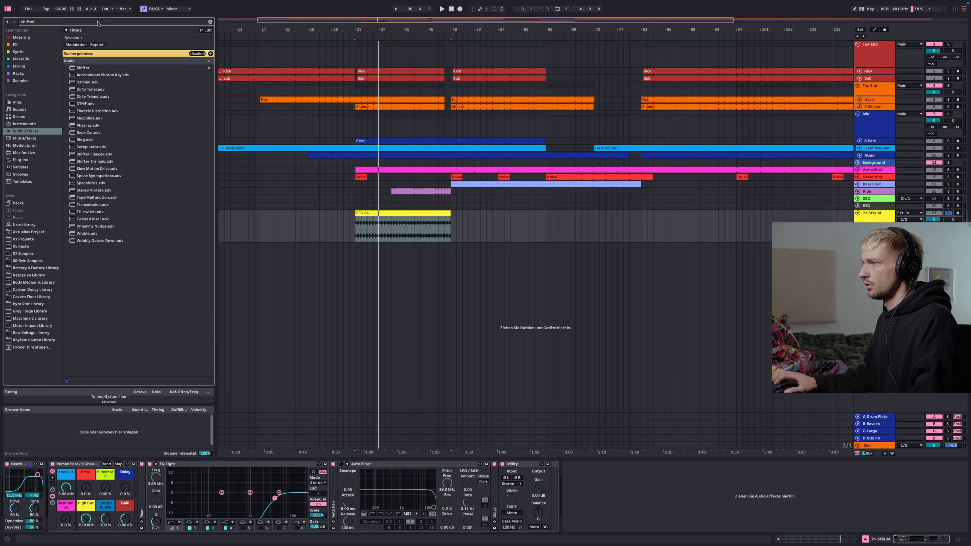
{"action": "left_click", "coordinate": [94, 69]}
{"action": "left_click_drag", "start_coordinate": [130, 109], "coordinate": [61, 497]}
{"action": "left_click", "coordinate": [180, 482]}
{"action": "key", "text": "space"}
{"action": "left_click_drag", "start_coordinate": [64, 488], "coordinate": [62, 484]}
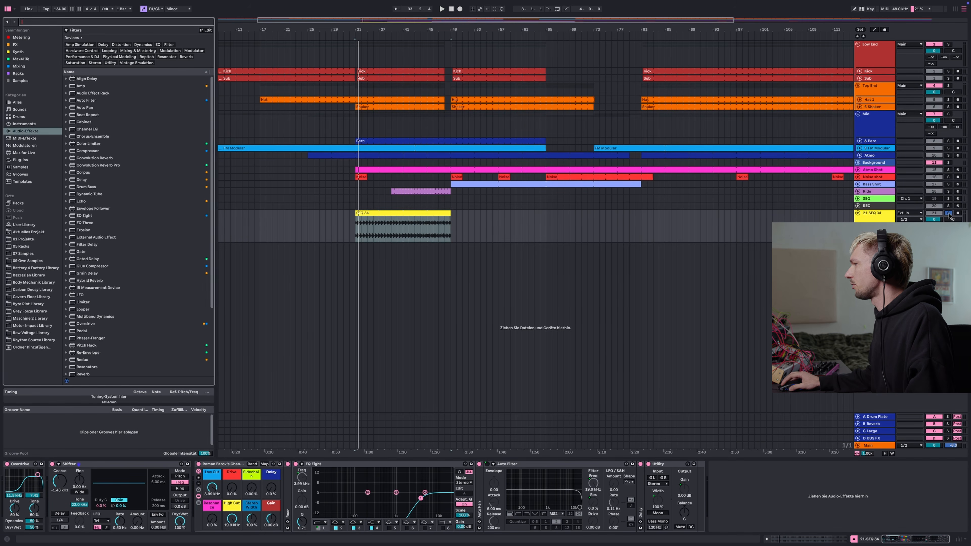
Unsolo the track and move the SEQ 24 clip to the start of the arrangement
{"action": "left_click", "coordinate": [949, 214]}
{"action": "key", "text": "space"}
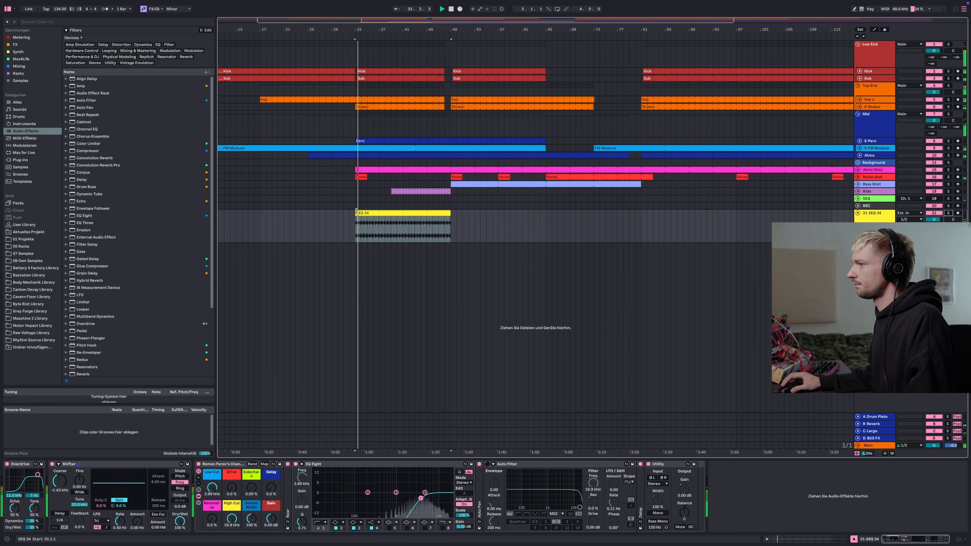
{"action": "left_click_drag", "start_coordinate": [356, 213], "coordinate": [165, 213]}
{"action": "key", "text": "minus"}
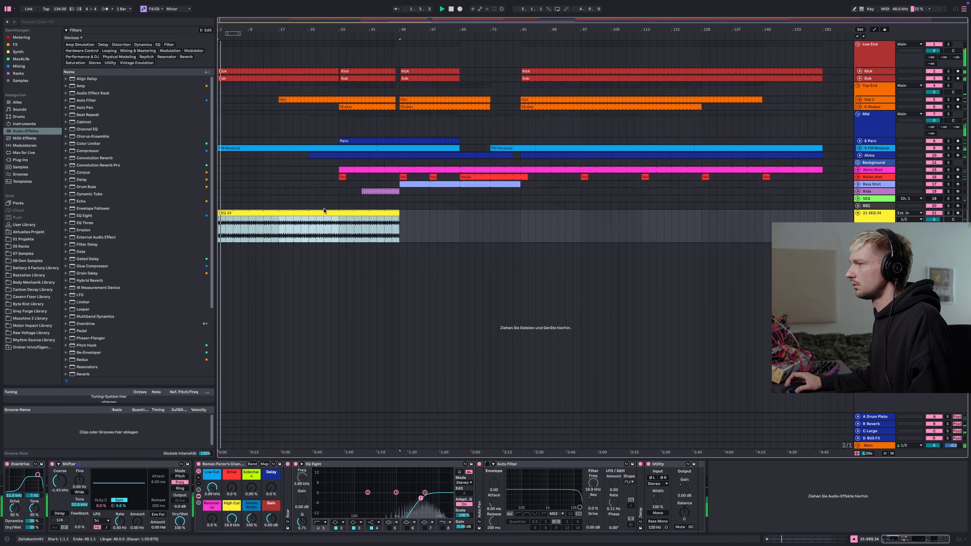
Set the arrangement loop over the first 32 bars
{"action": "left_click", "coordinate": [338, 225]}
{"action": "left_click_drag", "start_coordinate": [338, 226], "coordinate": [196, 219]}
{"action": "key", "text": "super+l"}
{"action": "left_click", "coordinate": [324, 212]}
Raise the channel strip's Low Cut to about 7.45 kHz and Sidechain amount to 86.2% during playback
{"action": "left_click_drag", "start_coordinate": [212, 487], "coordinate": [212, 478]}
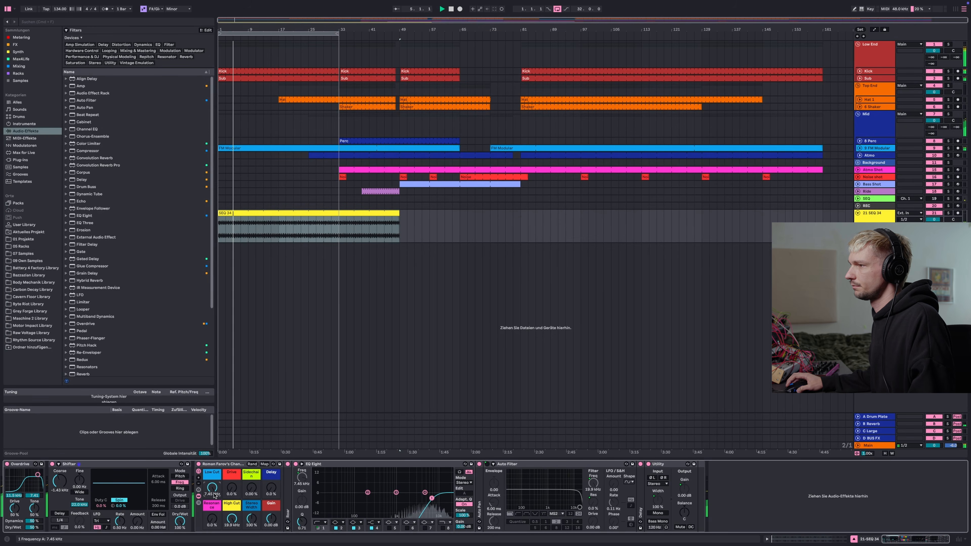
{"action": "left_click_drag", "start_coordinate": [251, 488], "coordinate": [251, 462]}
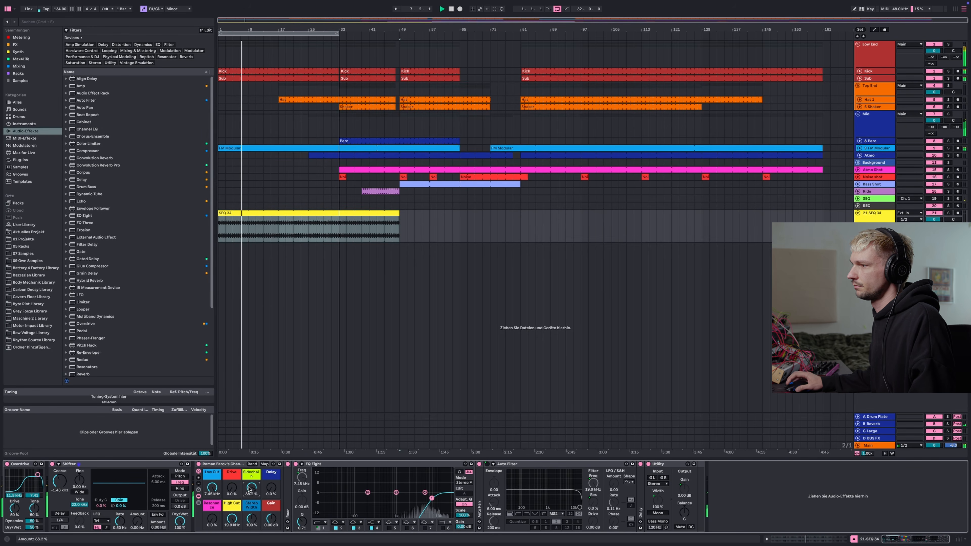
{"action": "key", "text": "space"}
Set the SEQ 24 clip's warp mode to Complex and transpose it to -9 semitones
{"action": "double_click", "coordinate": [305, 213]}
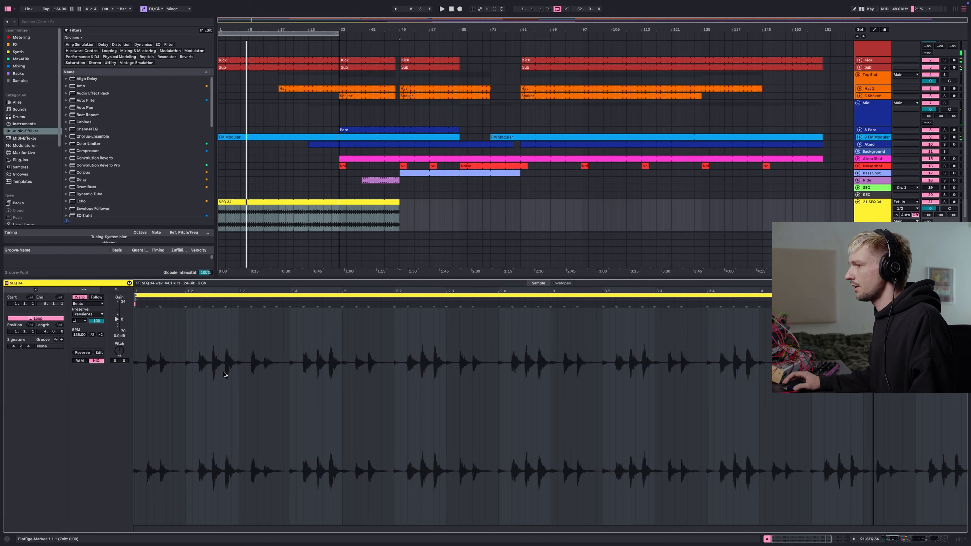
{"action": "left_click", "coordinate": [87, 303]}
{"action": "left_click", "coordinate": [95, 330]}
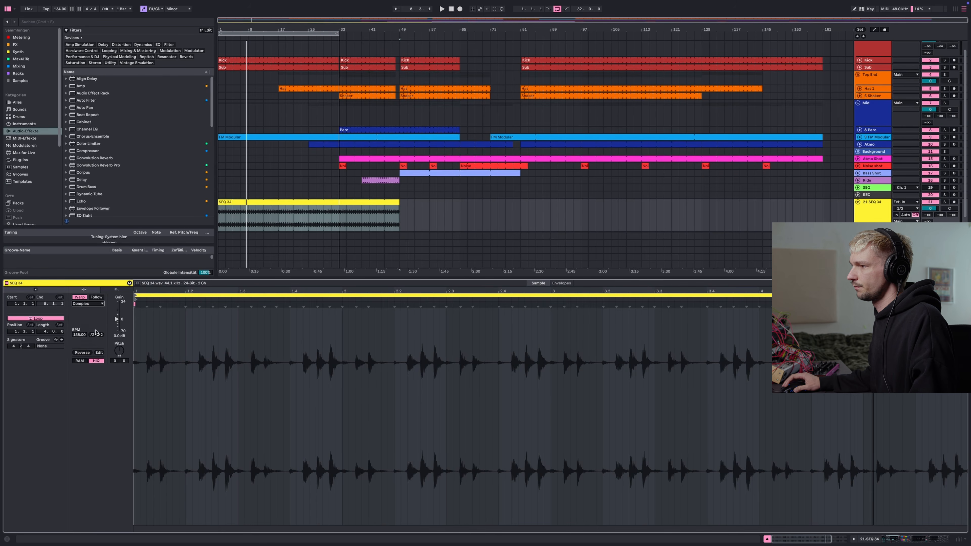
{"action": "key", "text": "space"}
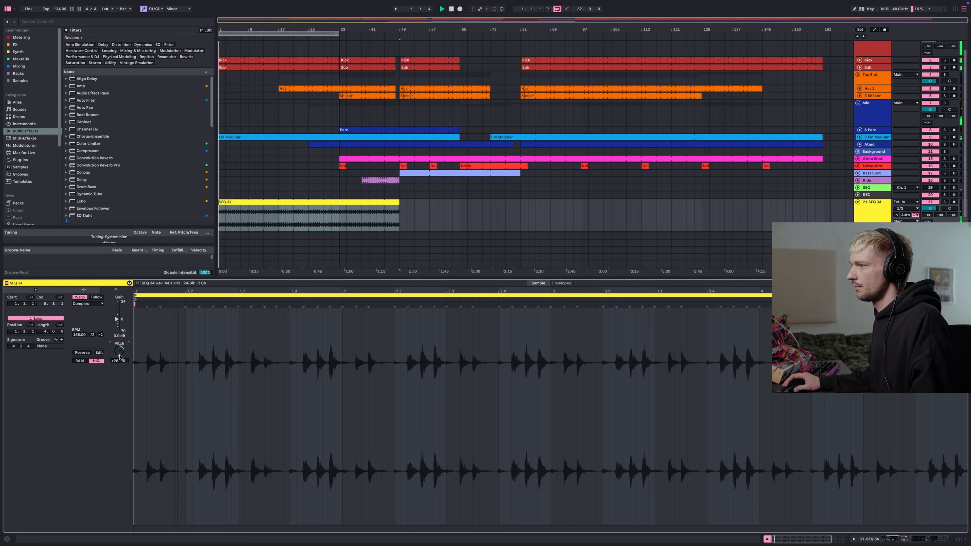
{"action": "left_click_drag", "start_coordinate": [119, 356], "coordinate": [119, 359]}
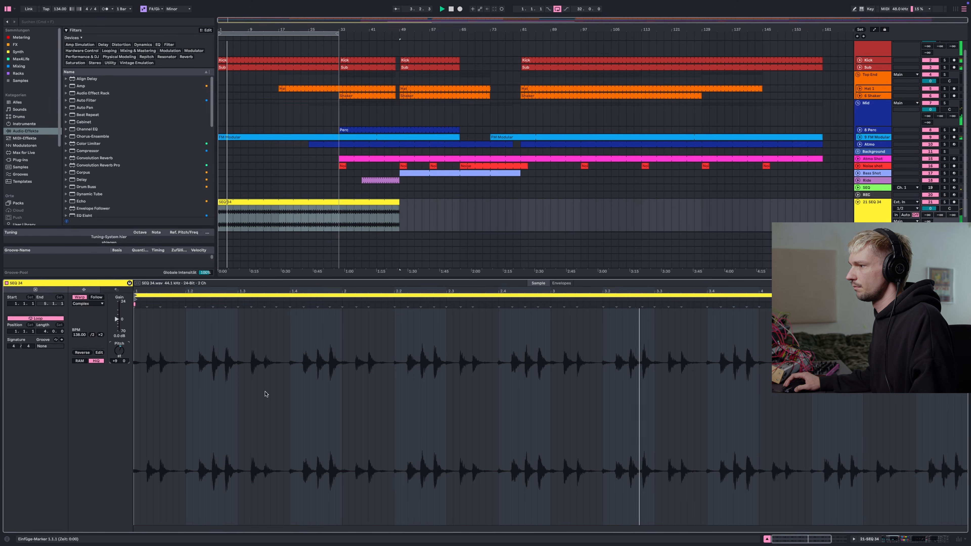
{"action": "key", "text": "shift+Tab"}
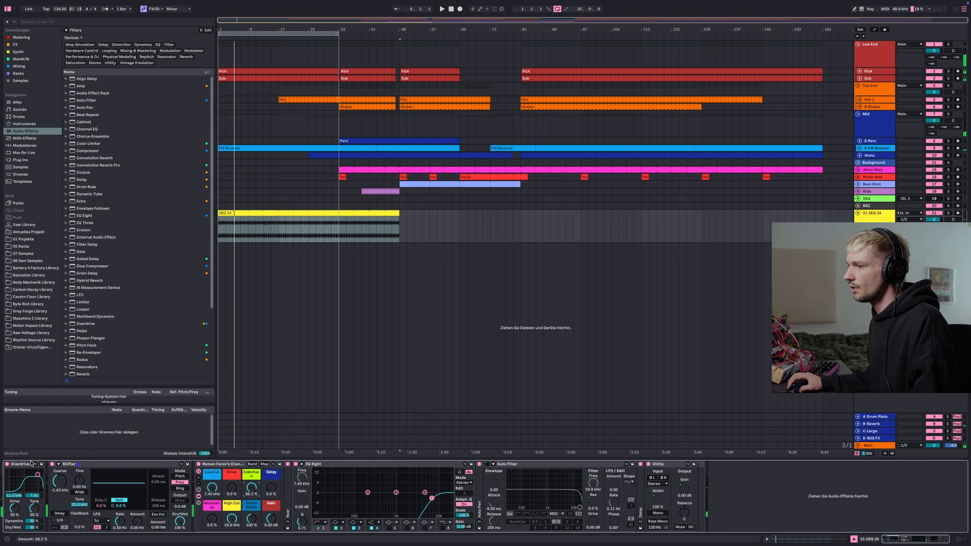
Move the Overdrive device so it sits after the Shifter in the SEQ 24 chain and resume playback
{"action": "left_click_drag", "start_coordinate": [19, 464], "coordinate": [179, 466]}
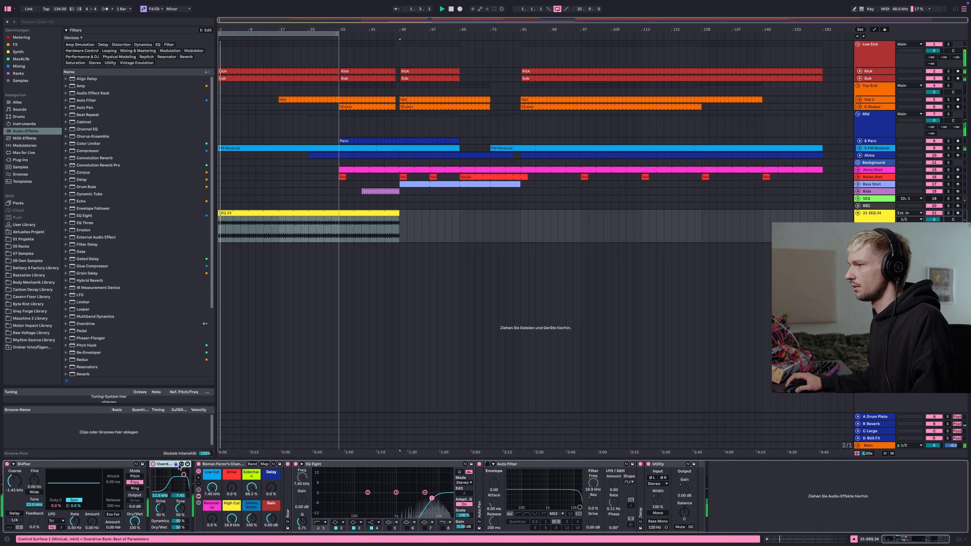
{"action": "key", "text": "space"}
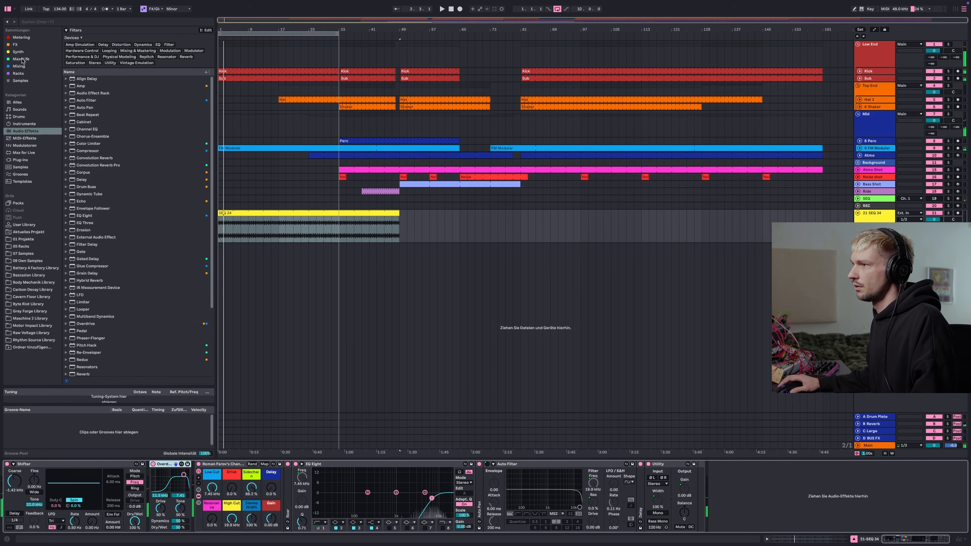
Add the Devil-Loc Deluxe plug-in to the SEQ 24 chain, flip its Release switch and close its window
{"action": "left_click", "coordinate": [21, 45]}
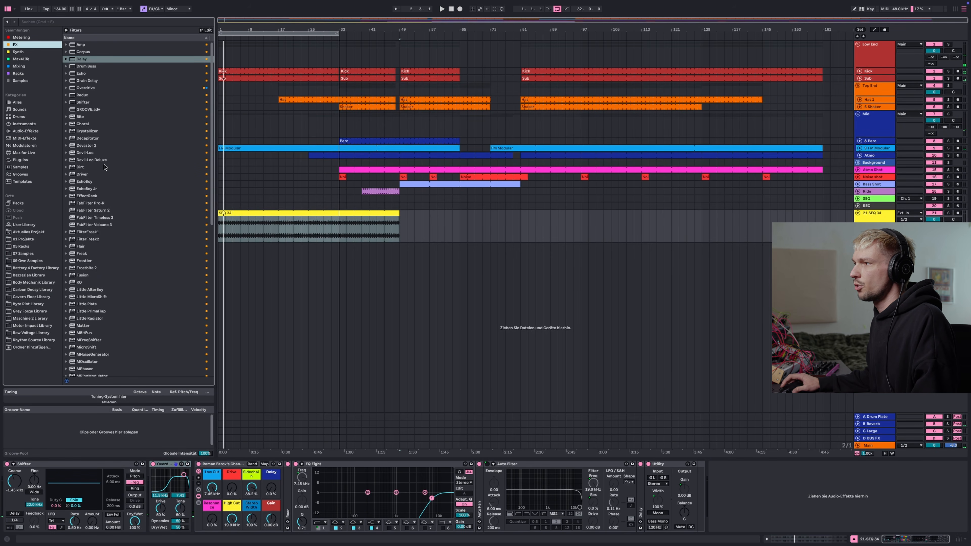
{"action": "left_click", "coordinate": [109, 161]}
{"action": "key", "text": "Return"}
{"action": "left_click_drag", "start_coordinate": [142, 40], "coordinate": [474, 166]}
{"action": "key", "text": "space"}
{"action": "left_click", "coordinate": [947, 214]}
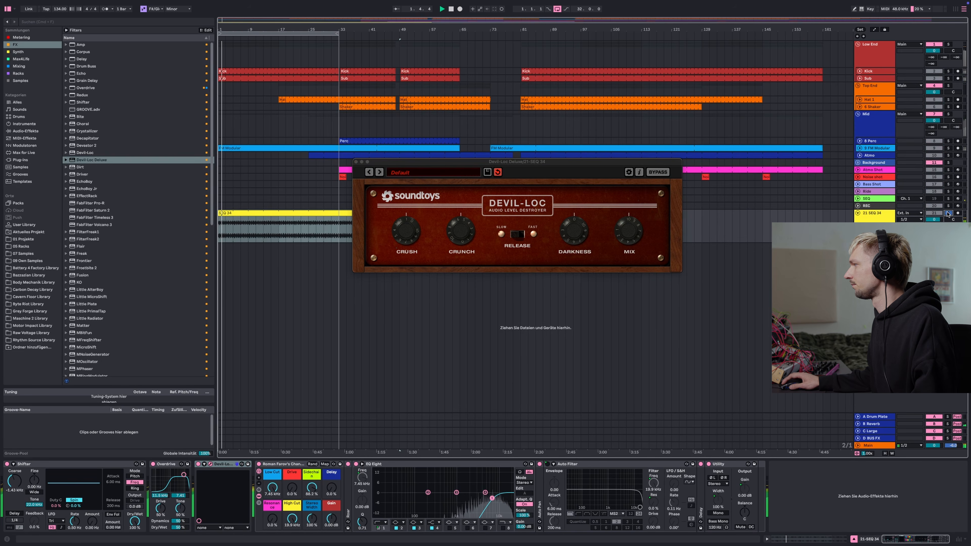
{"action": "left_click", "coordinate": [563, 232]}
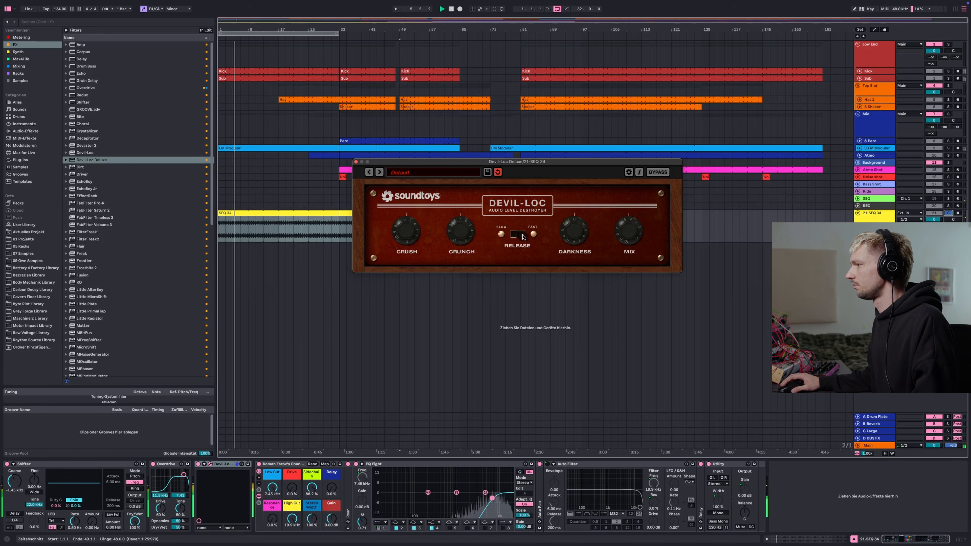
{"action": "left_click", "coordinate": [355, 162]}
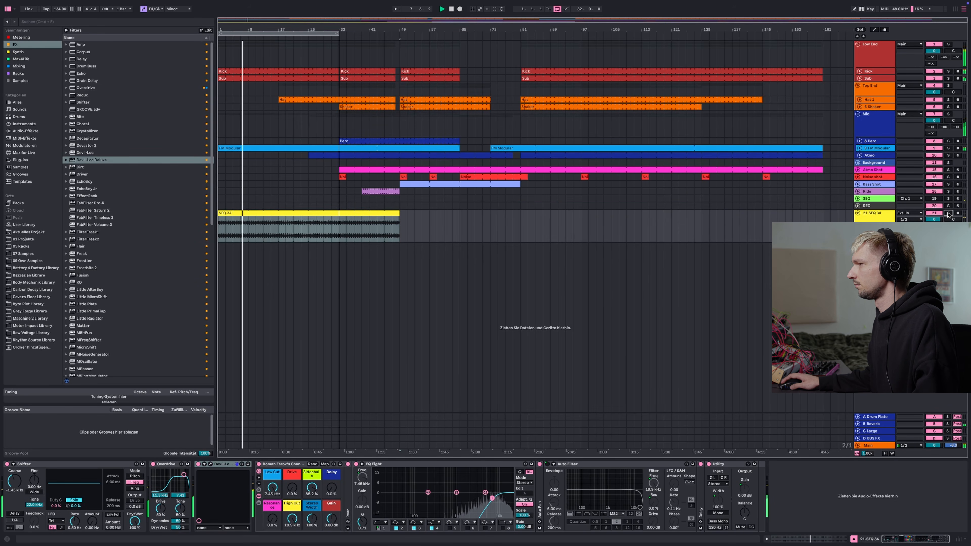
Raise the channel strip's Gain slightly and toggle the SEQ 24 track's solo
{"action": "mouse_move", "coordinate": [332, 520]}
{"action": "left_mouse_down"}
{"action": "mouse_move", "coordinate": [332, 543]}
{"action": "mouse_move", "coordinate": [332, 514]}
{"action": "left_mouse_up"}
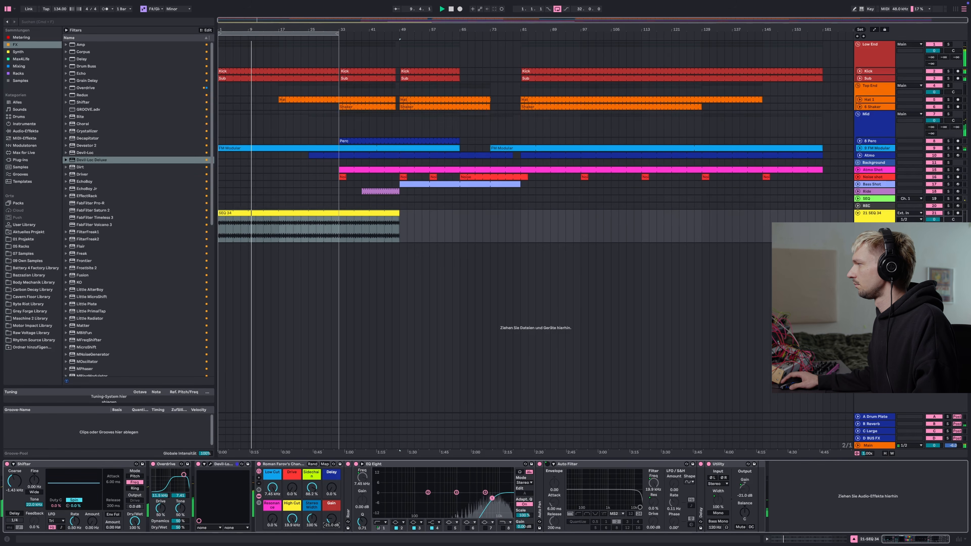
{"action": "left_click", "coordinate": [948, 213]}
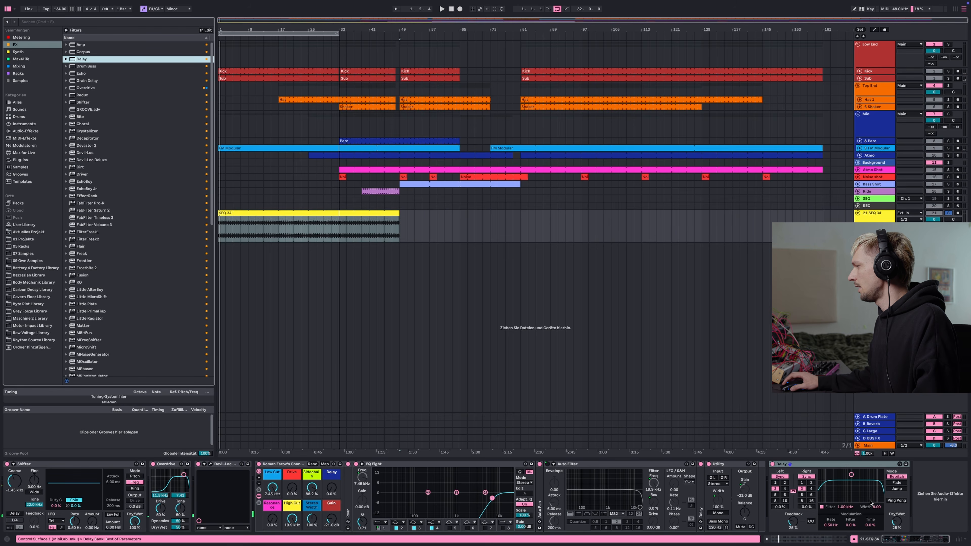
Set the Delay's filter to about 7.00 kHz with width 8.42 and toggle the left delay time sync
{"action": "key", "text": "space"}
{"action": "left_click_drag", "start_coordinate": [869, 502], "coordinate": [872, 484]}
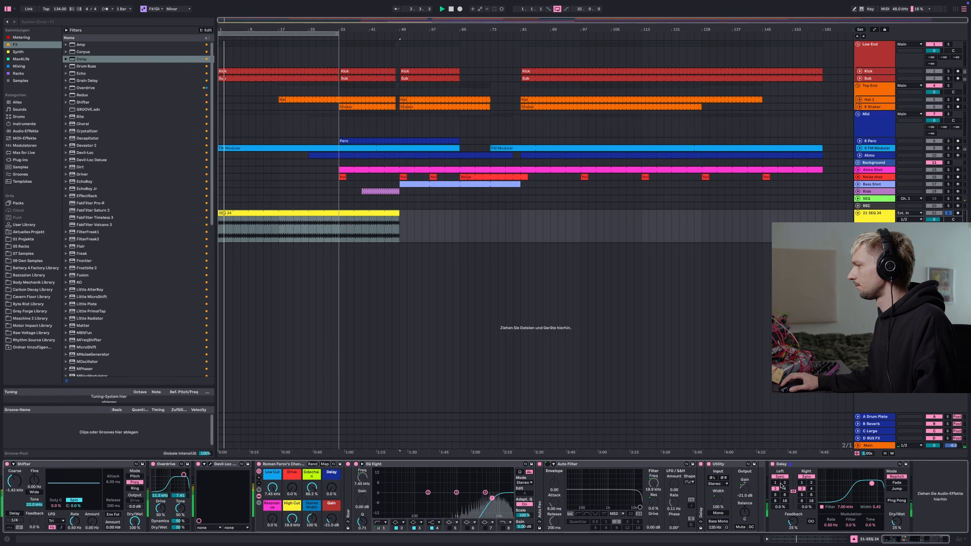
{"action": "left_click", "coordinate": [775, 482]}
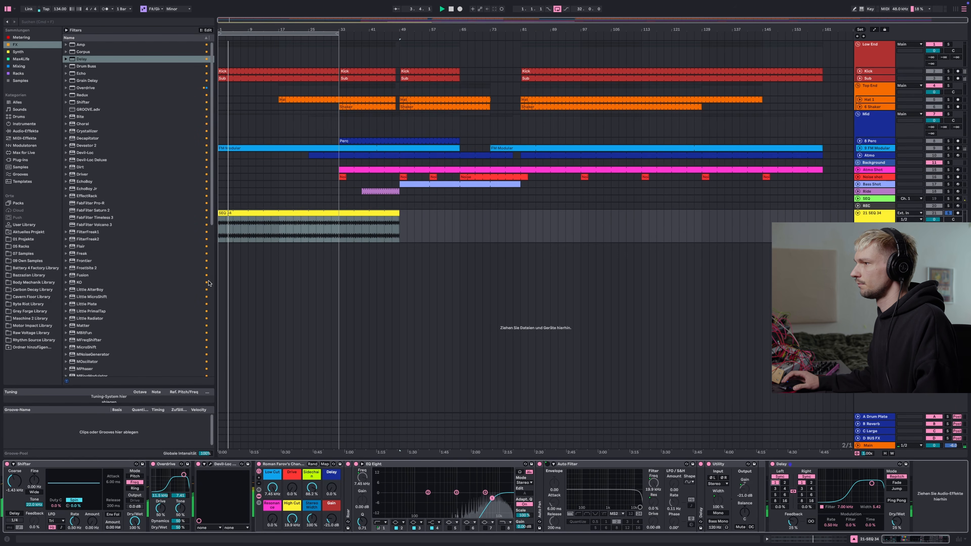
Set the SEQ 24 track's B-Reverb send to about -6.7 dB
{"action": "left_click_drag", "start_coordinate": [942, 229], "coordinate": [941, 214]}
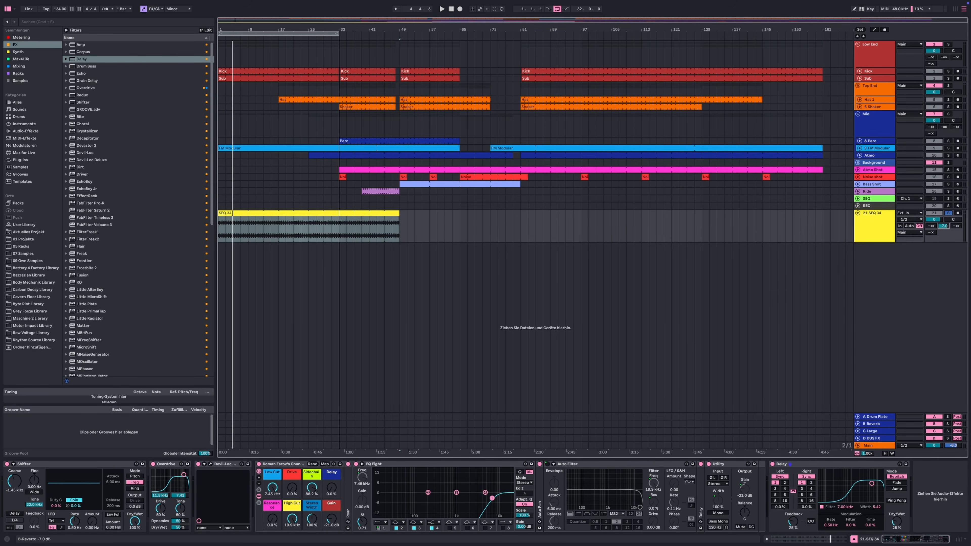
{"action": "left_click_drag", "start_coordinate": [943, 226], "coordinate": [943, 224]}
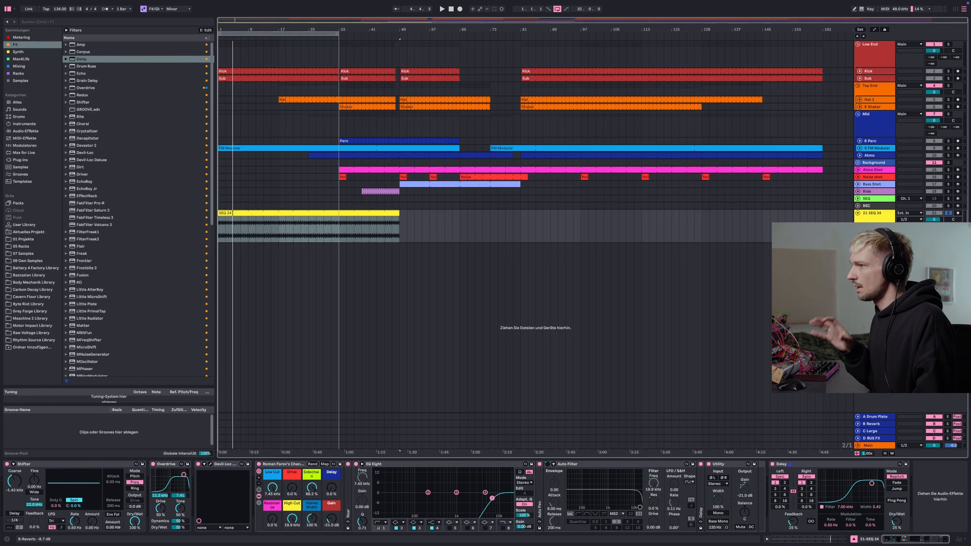
{"action": "key", "text": "space"}
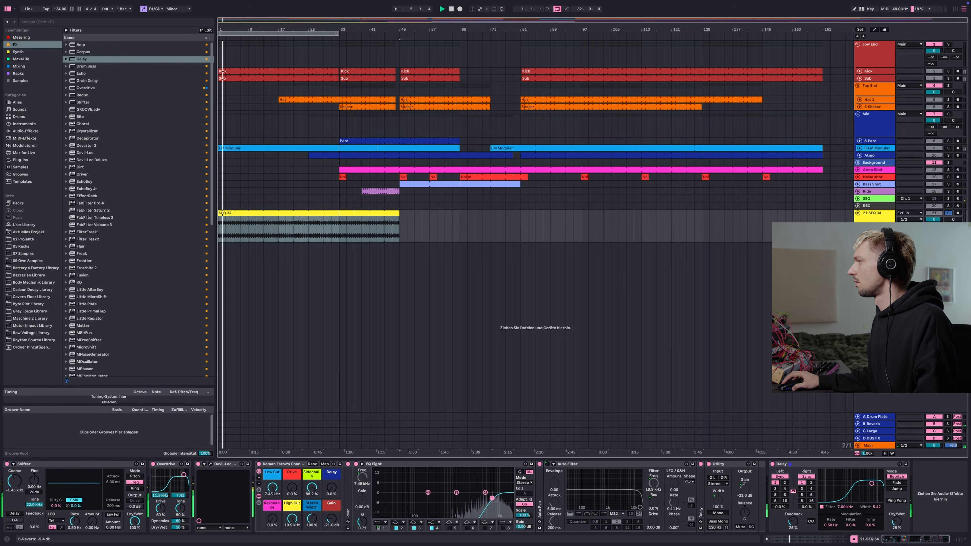
Toggle the SEQ 24 track's solo and collapse its track lane
{"action": "left_click", "coordinate": [949, 213]}
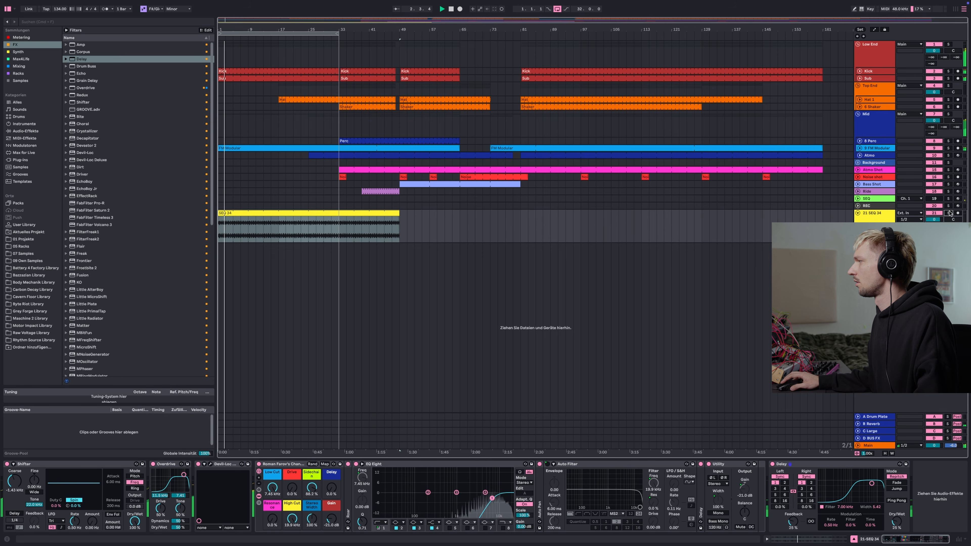
{"action": "left_click", "coordinate": [858, 214]}
{"action": "left_click", "coordinate": [948, 213]}
{"action": "left_click", "coordinate": [884, 215]}
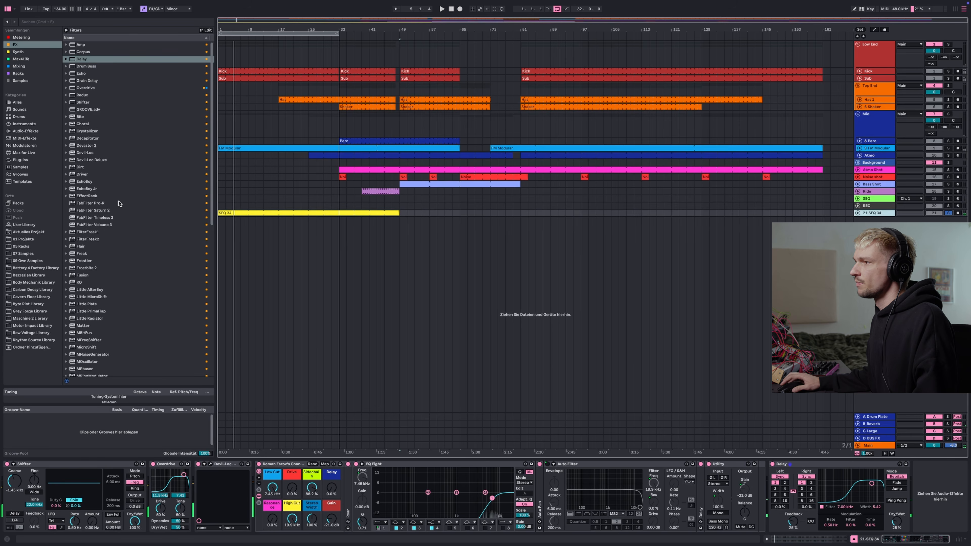
Add a Vocoder from the Audio Effects to the SEQ 24 chain right after the Shifter
{"action": "scroll", "coordinate": [116, 198], "scroll_direction": "down", "scroll_amount": 5}
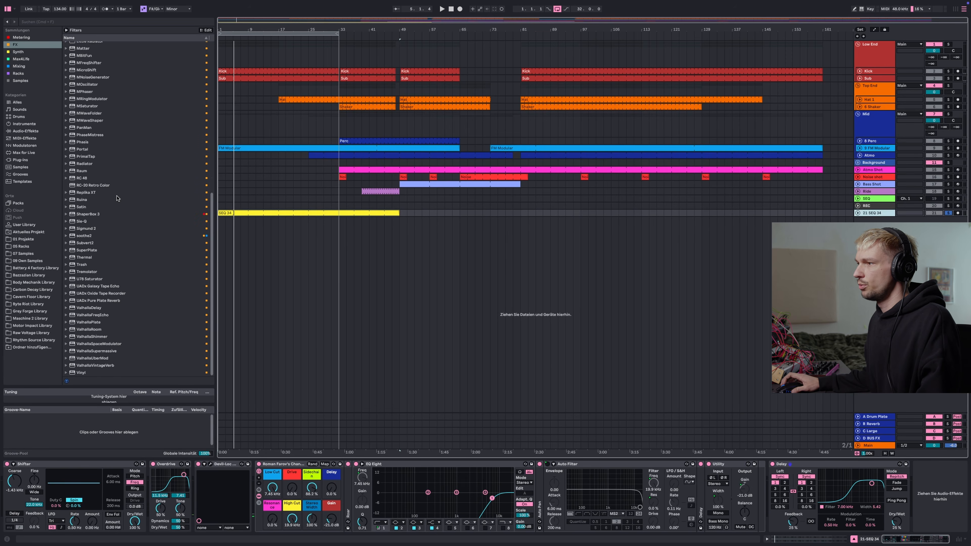
{"action": "left_click", "coordinate": [25, 131]}
{"action": "scroll", "coordinate": [104, 138], "scroll_direction": "down", "scroll_amount": 5}
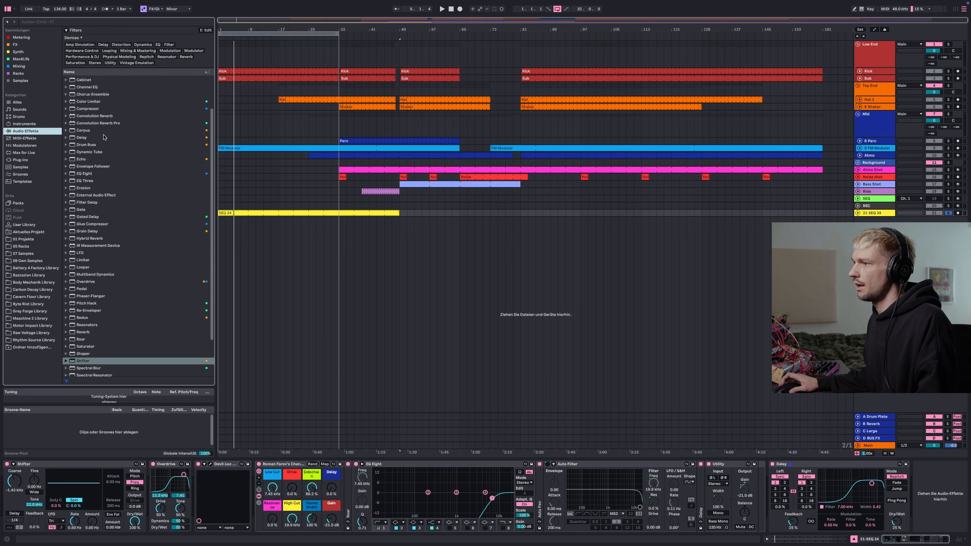
{"action": "left_click", "coordinate": [88, 351]}
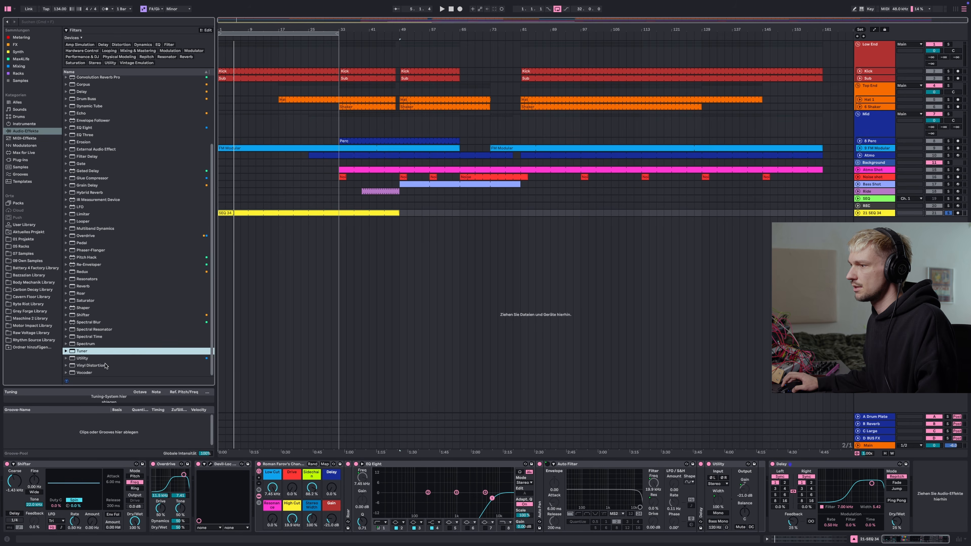
{"action": "left_click", "coordinate": [94, 373]}
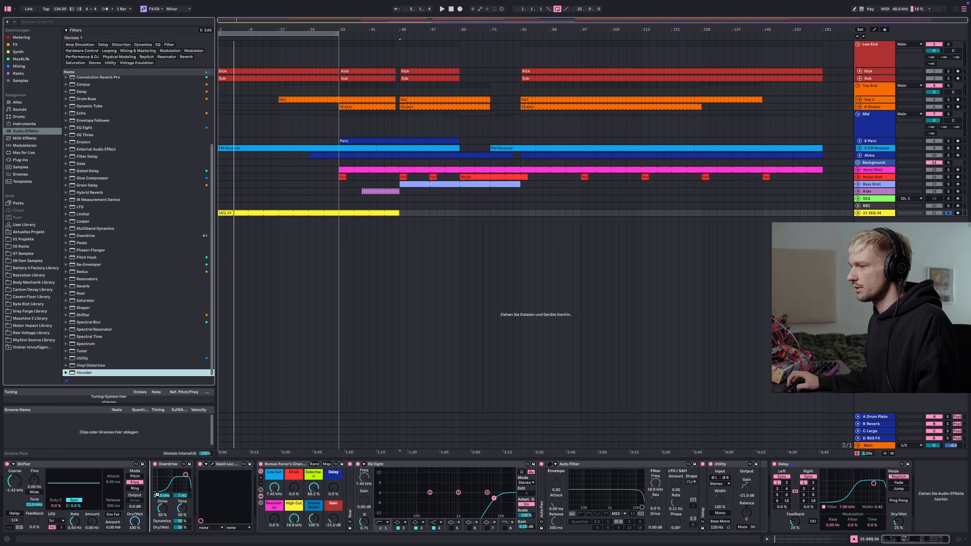
{"action": "left_click_drag", "start_coordinate": [157, 496], "coordinate": [226, 469]}
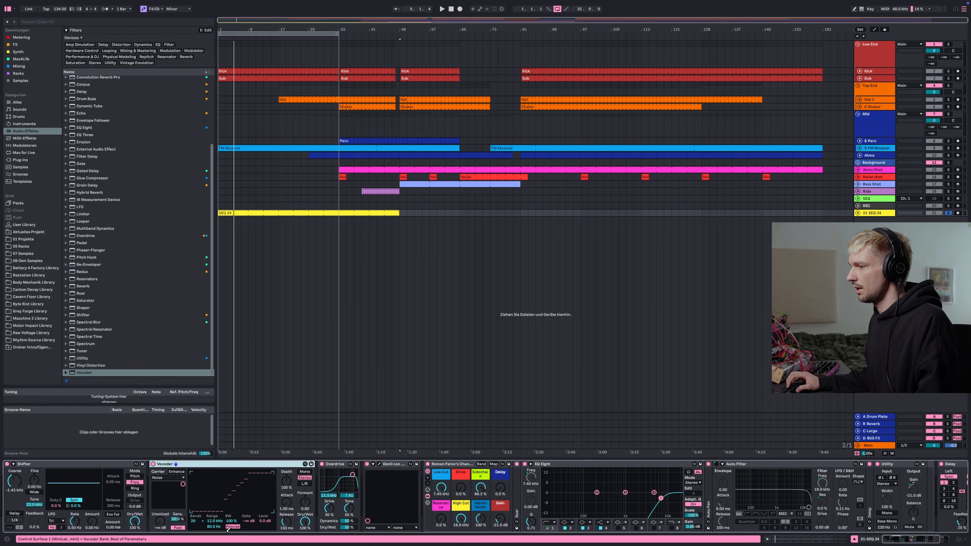
{"action": "key", "text": "space"}
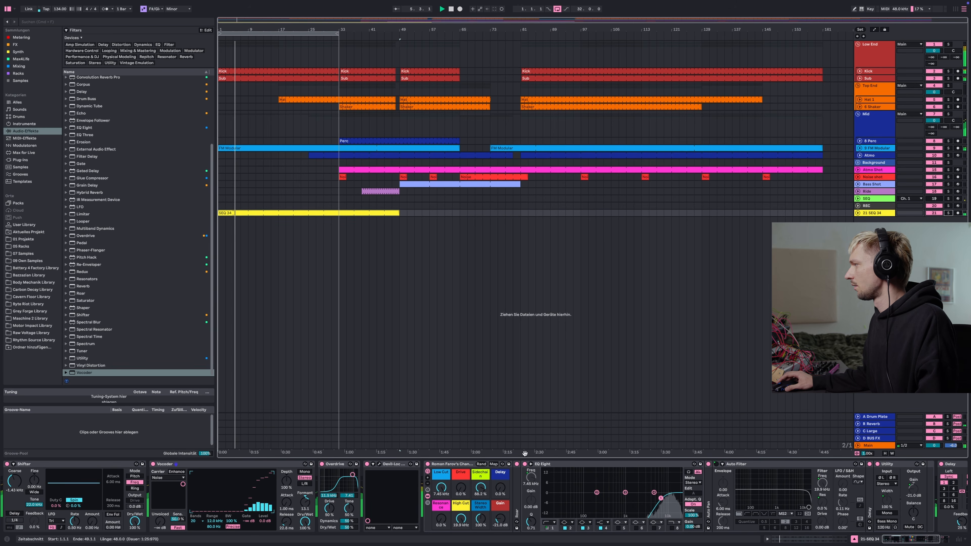
Lower the Vocoder's Formant and reselect the SEQ 24 track
{"action": "left_click_drag", "start_coordinate": [305, 502], "coordinate": [286, 525]}
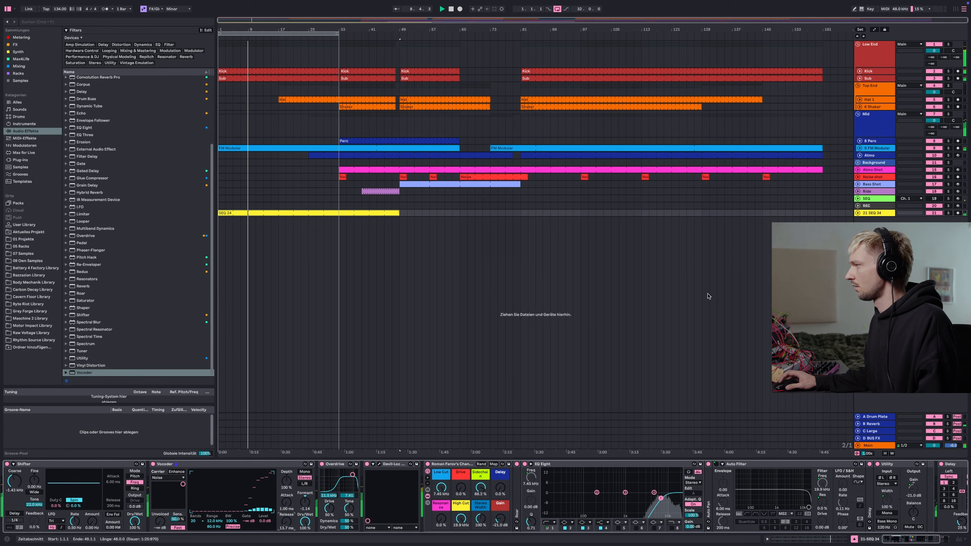
{"action": "left_click", "coordinate": [948, 45]}
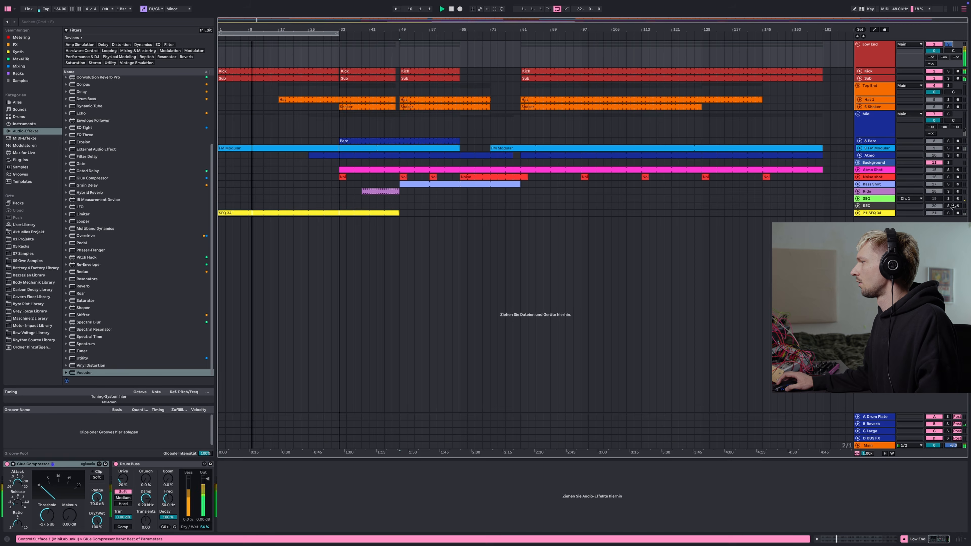
{"action": "left_click", "coordinate": [948, 213]}
Insert a second Delay after Devil-Loc, set its filter to about 6.75 kHz and toggle its left time sync
{"action": "scroll", "coordinate": [98, 176], "scroll_direction": "up", "scroll_amount": 5}
{"action": "left_click", "coordinate": [98, 181]}
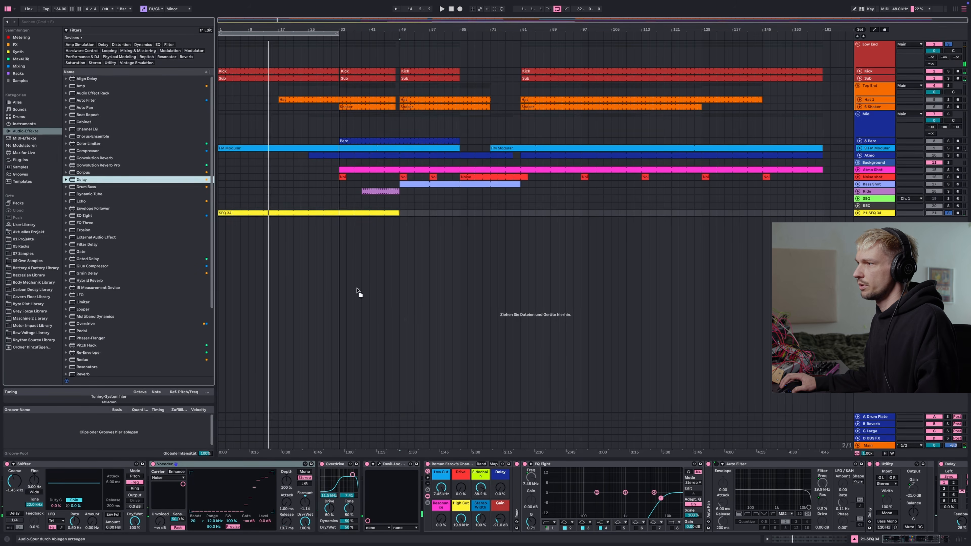
{"action": "left_click_drag", "start_coordinate": [358, 292], "coordinate": [431, 494]}
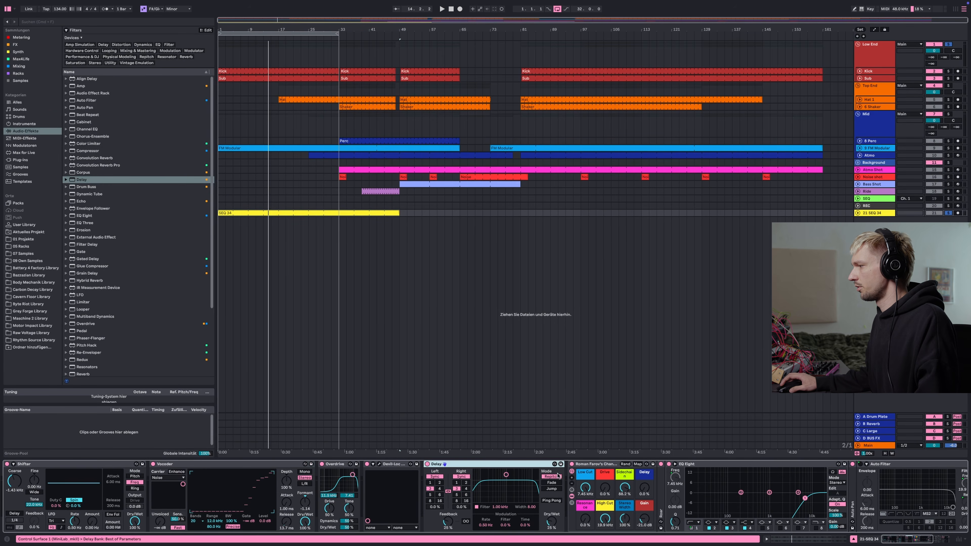
{"action": "left_click_drag", "start_coordinate": [507, 475], "coordinate": [527, 475]}
{"action": "left_click", "coordinate": [476, 507]}
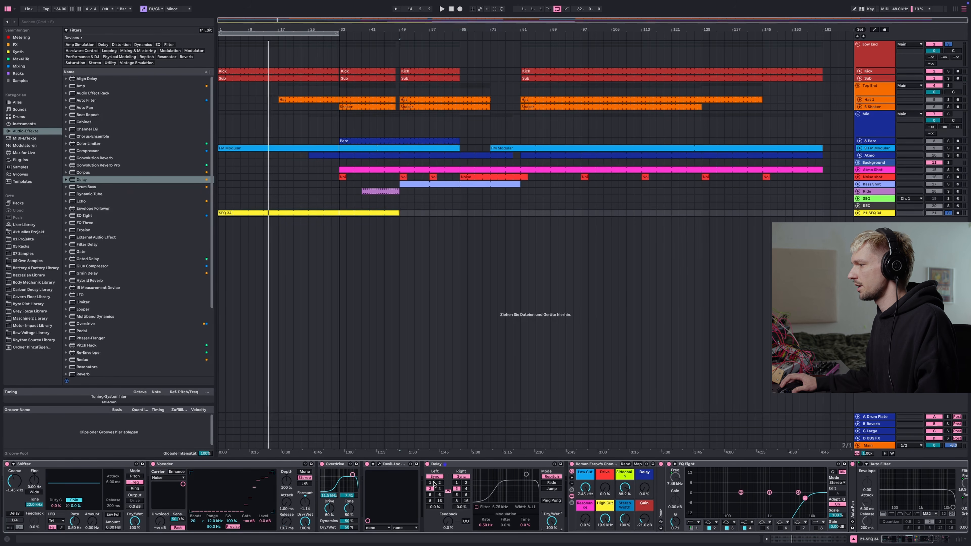
{"action": "key", "text": "space"}
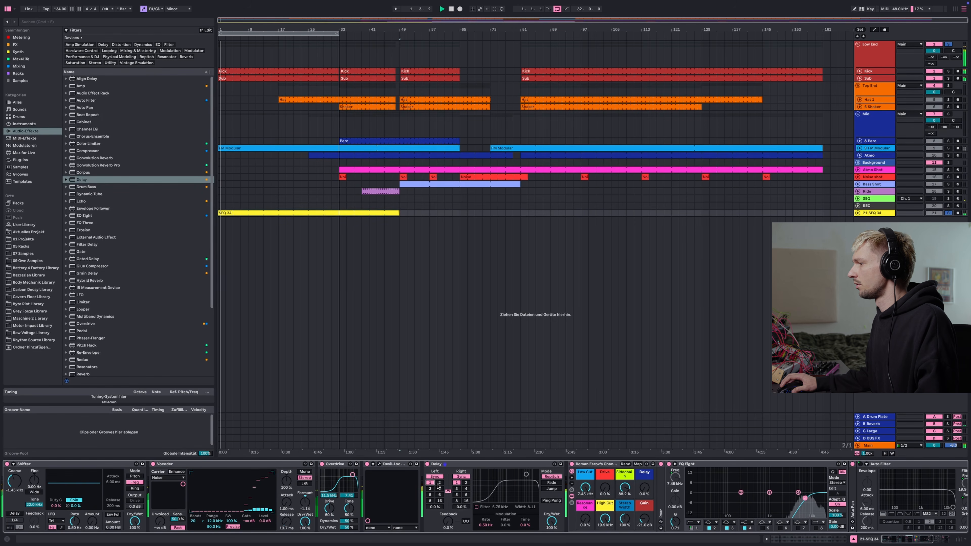
{"action": "left_click", "coordinate": [440, 483]}
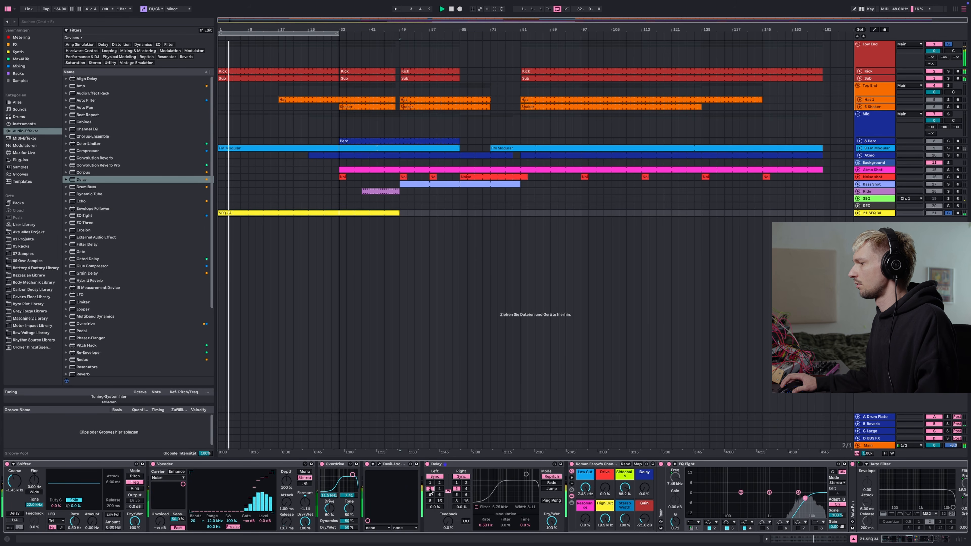
Lower the channel strip's Low Cut to about 4.66 kHz and set the Vocoder's Formant to 10
{"action": "left_click_drag", "start_coordinate": [624, 488], "coordinate": [578, 498]}
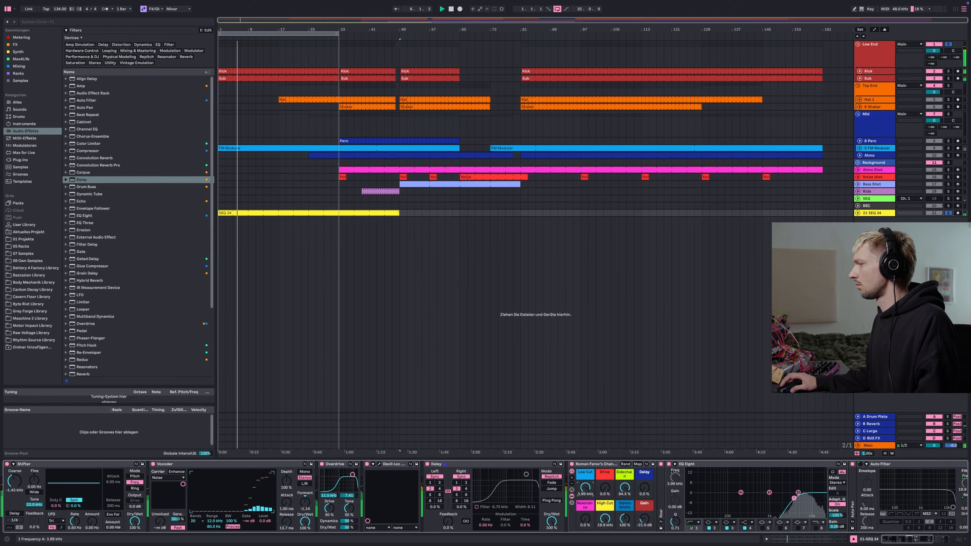
{"action": "left_click_drag", "start_coordinate": [306, 505], "coordinate": [306, 499]}
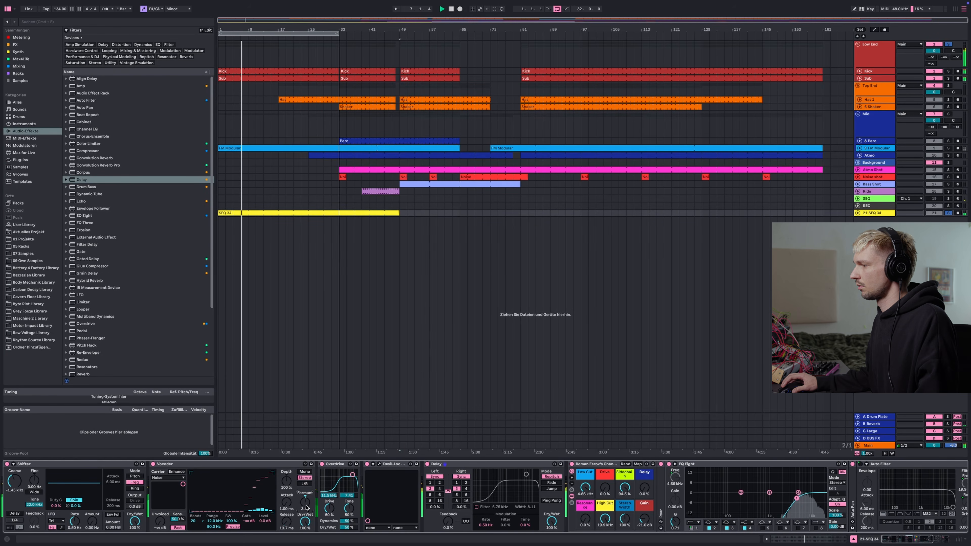
{"action": "type", "text": "10"}
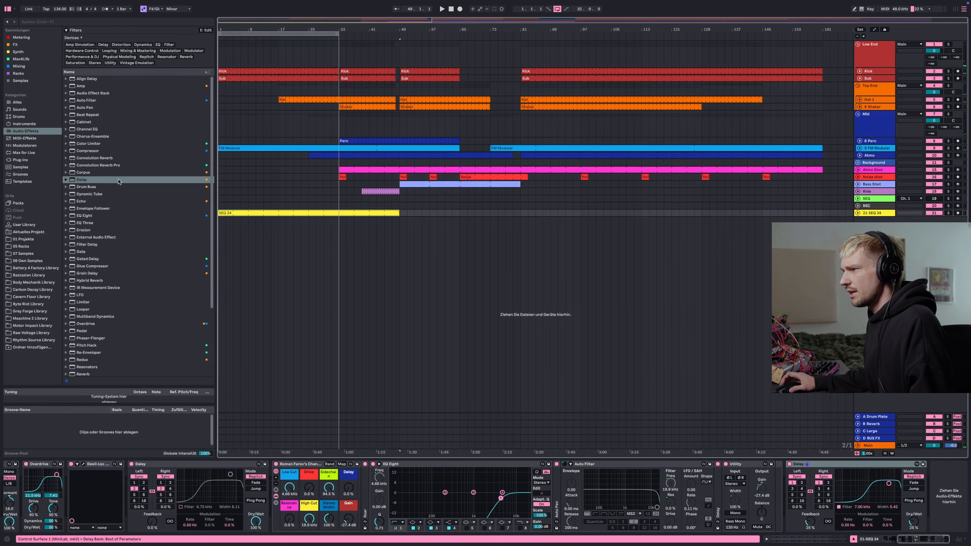
Insert the RC-20 Retro Color plug-in into the SEQ 24 chain after the Delay that follows Devil-Loc
{"action": "scroll", "coordinate": [118, 176], "scroll_direction": "down", "scroll_amount": 1}
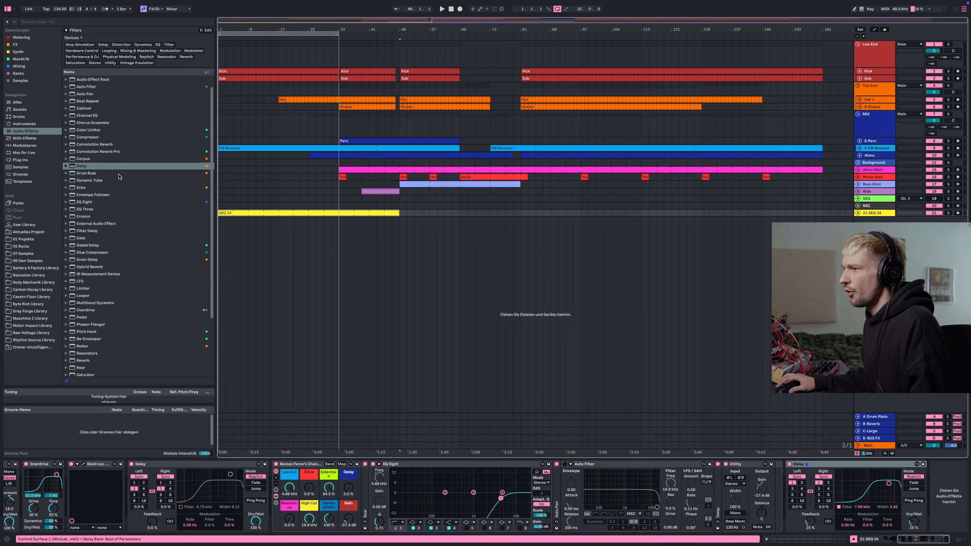
{"action": "left_click", "coordinate": [20, 45]}
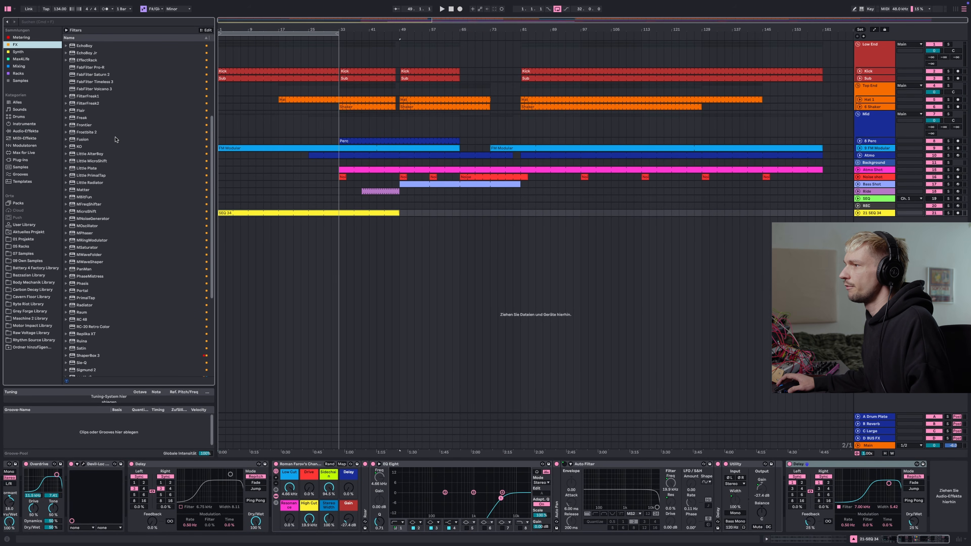
{"action": "scroll", "coordinate": [117, 139], "scroll_direction": "down", "scroll_amount": 6}
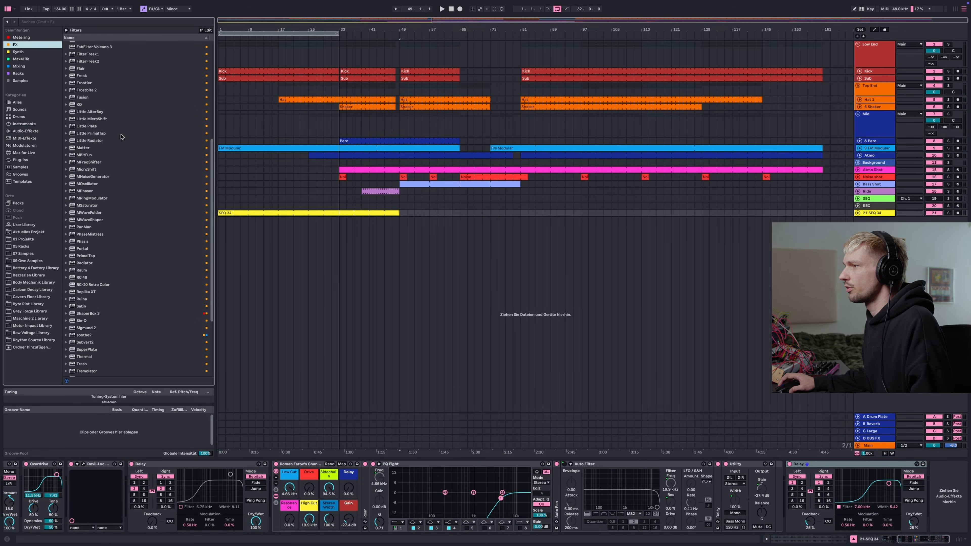
{"action": "scroll", "coordinate": [122, 137], "scroll_direction": "down", "scroll_amount": 5}
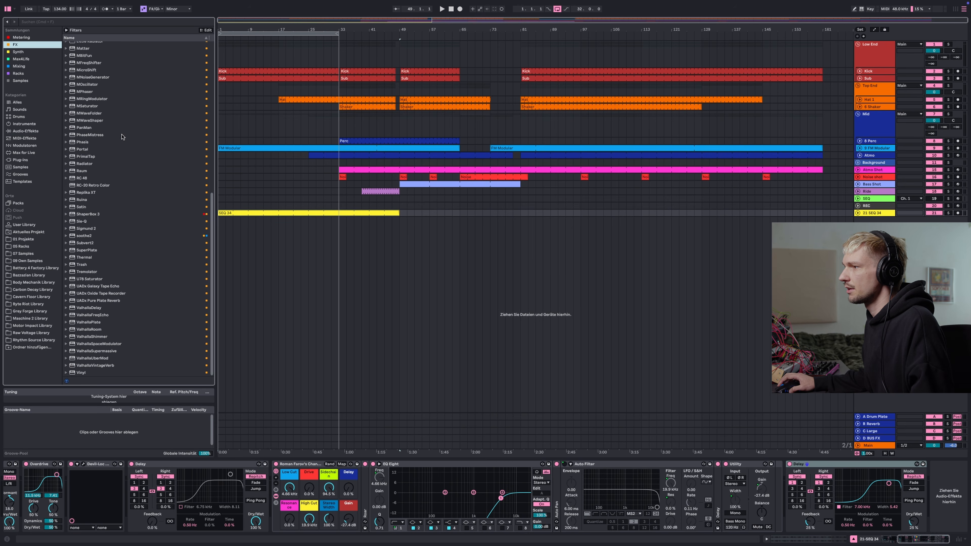
{"action": "left_click", "coordinate": [102, 185]}
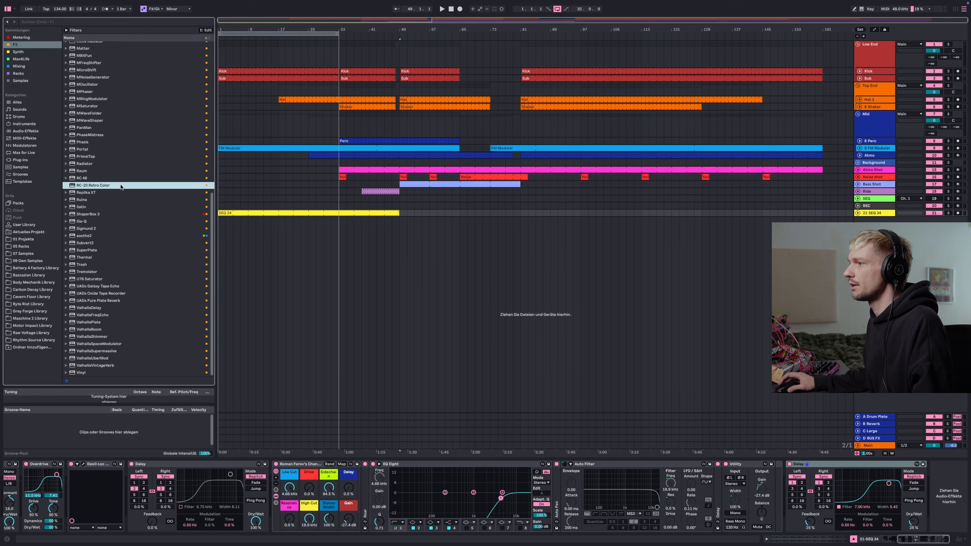
{"action": "left_click_drag", "start_coordinate": [288, 339], "coordinate": [294, 482]}
{"action": "left_click_drag", "start_coordinate": [483, 169], "coordinate": [446, 99]}
{"action": "left_click", "coordinate": [437, 89]}
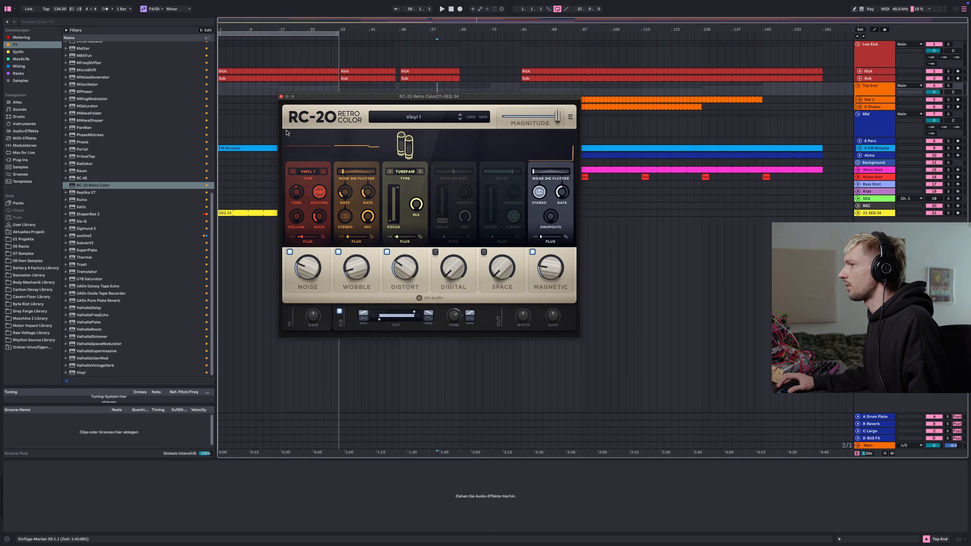
{"action": "left_click", "coordinate": [247, 216]}
{"action": "left_click_drag", "start_coordinate": [328, 100], "coordinate": [342, 102]}
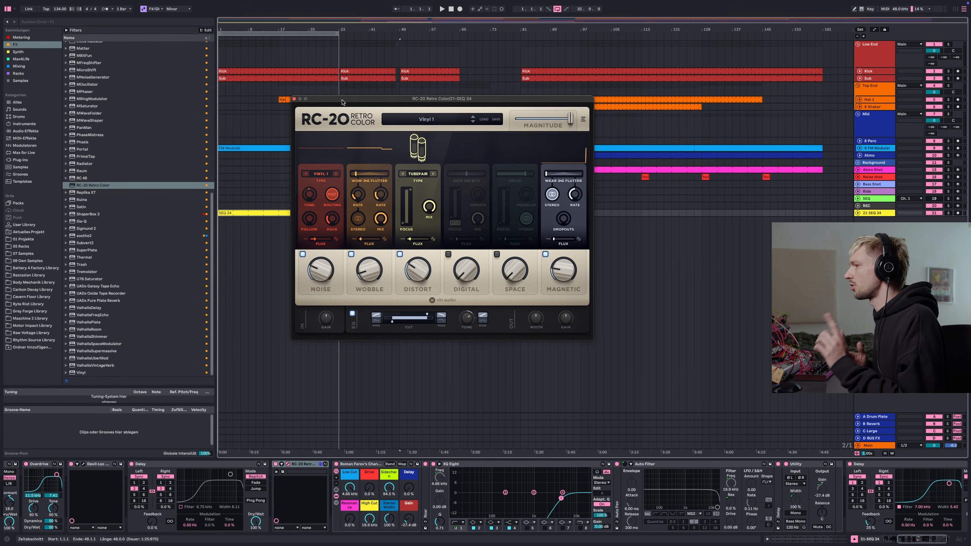
Solo the SEQ 24 track and audition it while adjusting the RC-20's Noise and Wobble amounts
{"action": "left_click", "coordinate": [949, 212]}
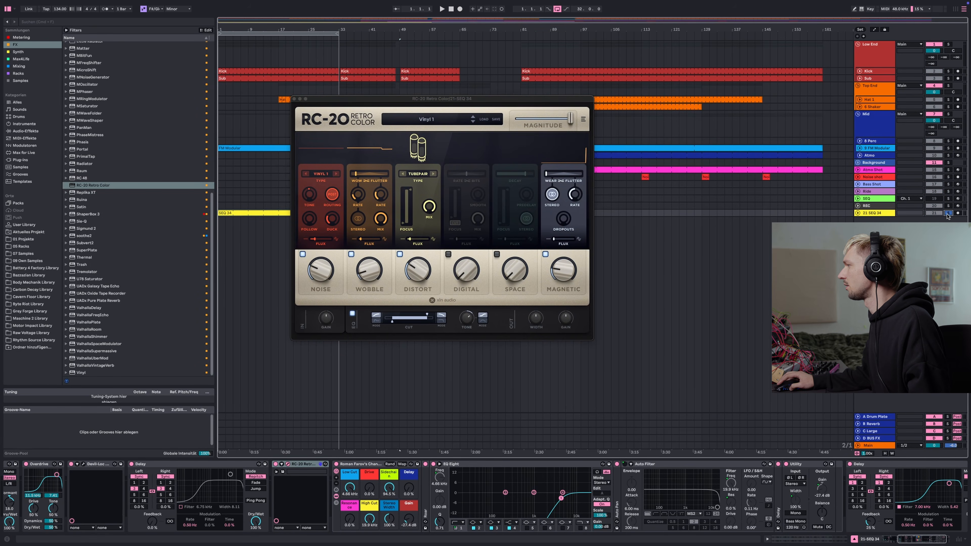
{"action": "key", "text": "space"}
{"action": "left_click_drag", "start_coordinate": [563, 271], "coordinate": [562, 267]}
{"action": "left_click_drag", "start_coordinate": [365, 268], "coordinate": [319, 269]}
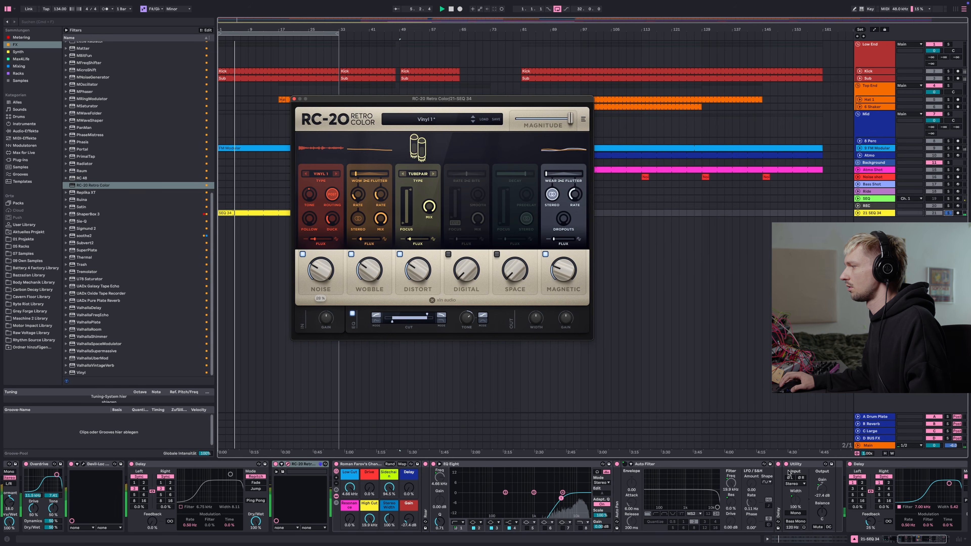
{"action": "left_click_drag", "start_coordinate": [910, 542], "coordinate": [908, 543]}
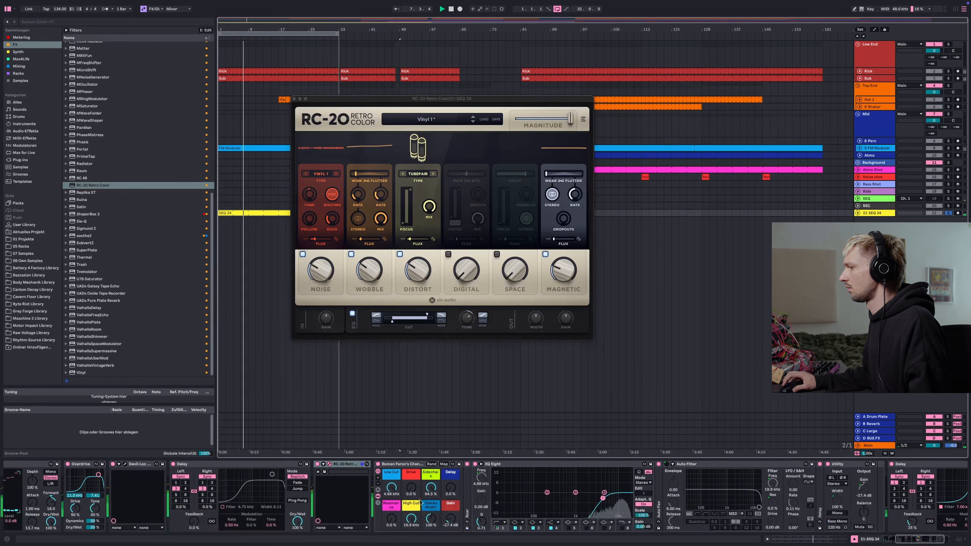
{"action": "double_click", "coordinate": [438, 487]}
{"action": "key", "text": "space"}
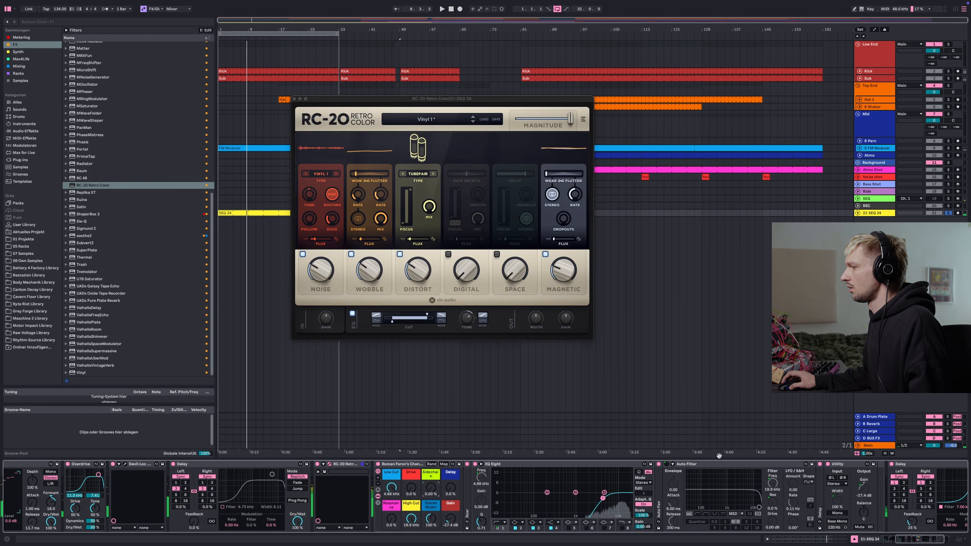
{"action": "left_click_drag", "start_coordinate": [916, 539], "coordinate": [923, 538]}
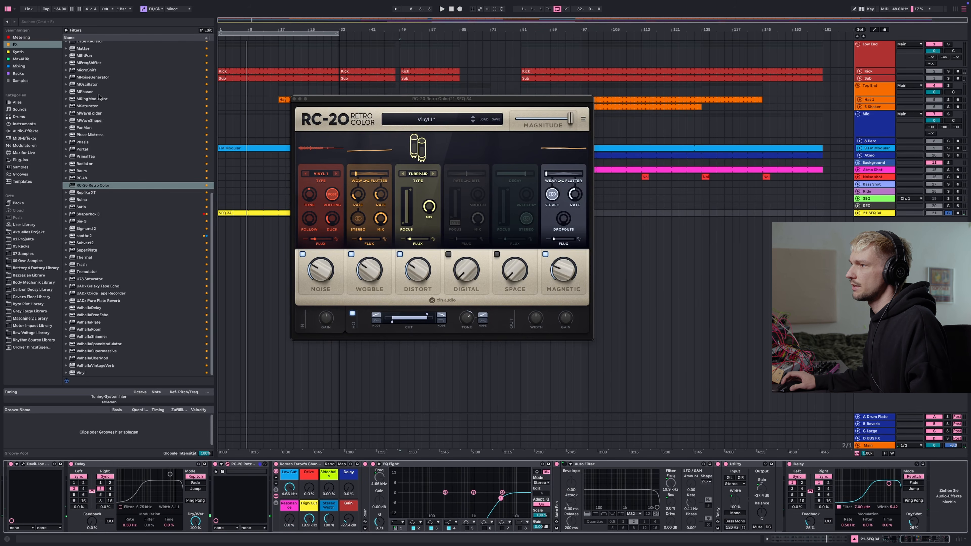
Add ShaperBox 3 to the end of the chain and pick a Sidechain volume shape at 1/4 rate
{"action": "double_click", "coordinate": [100, 215]}
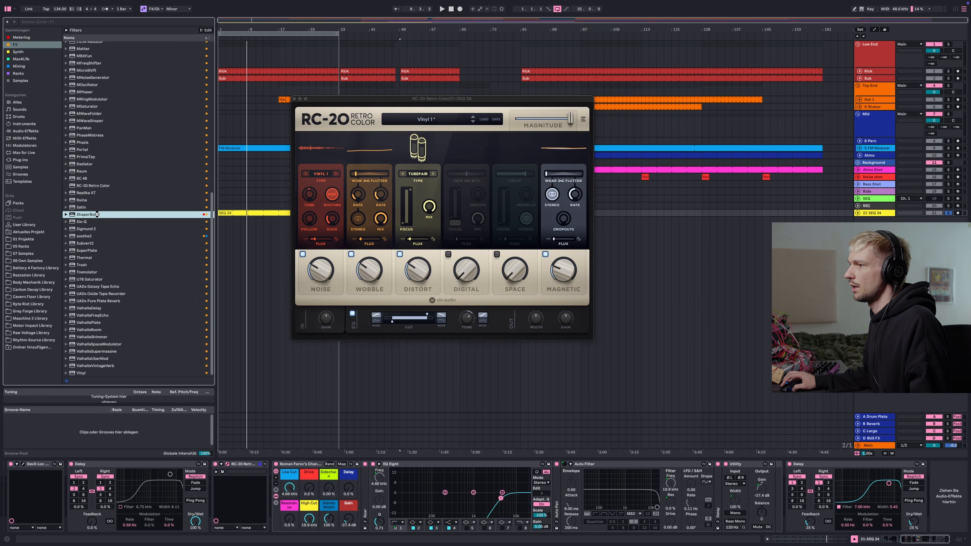
{"action": "left_click", "coordinate": [480, 258]}
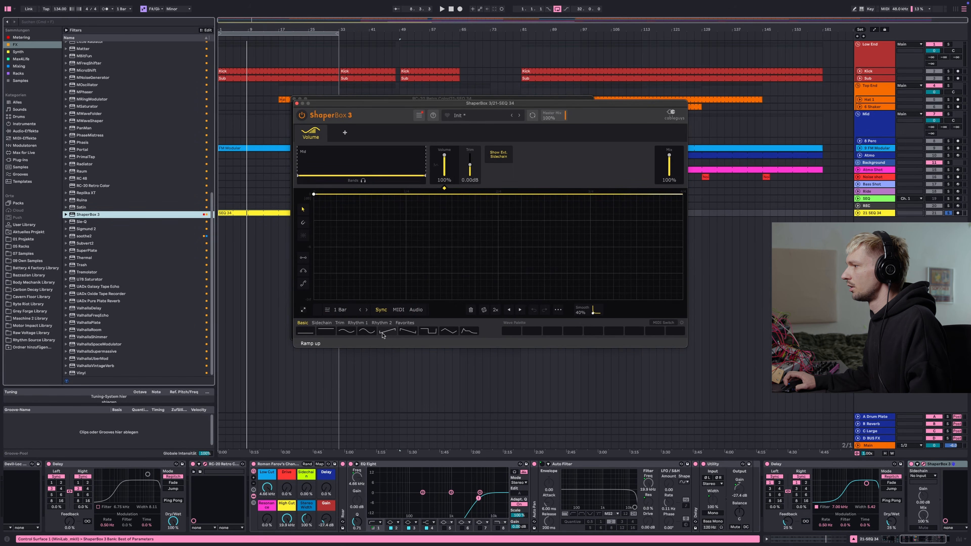
{"action": "left_click", "coordinate": [321, 322]}
{"action": "left_click", "coordinate": [344, 332]}
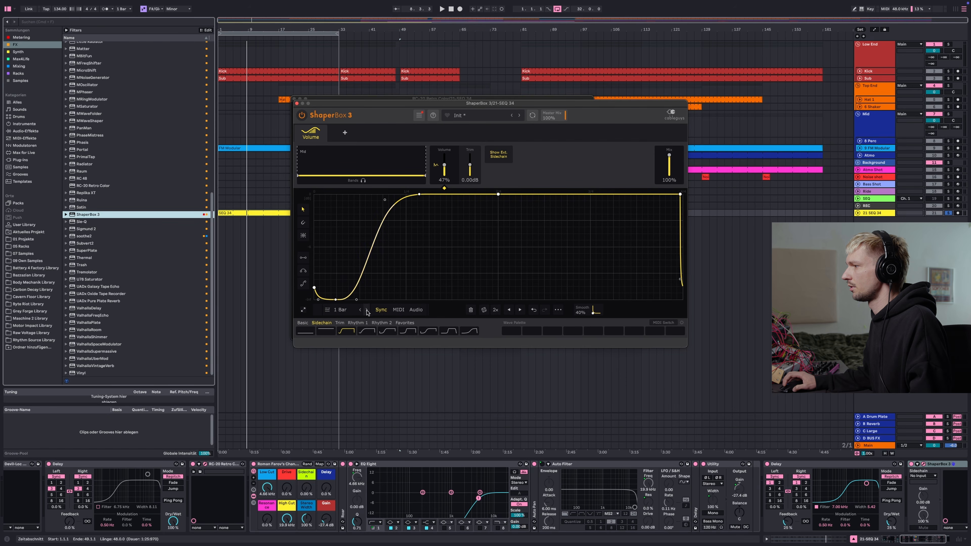
{"action": "left_click", "coordinate": [341, 312]}
{"action": "left_click", "coordinate": [368, 366]}
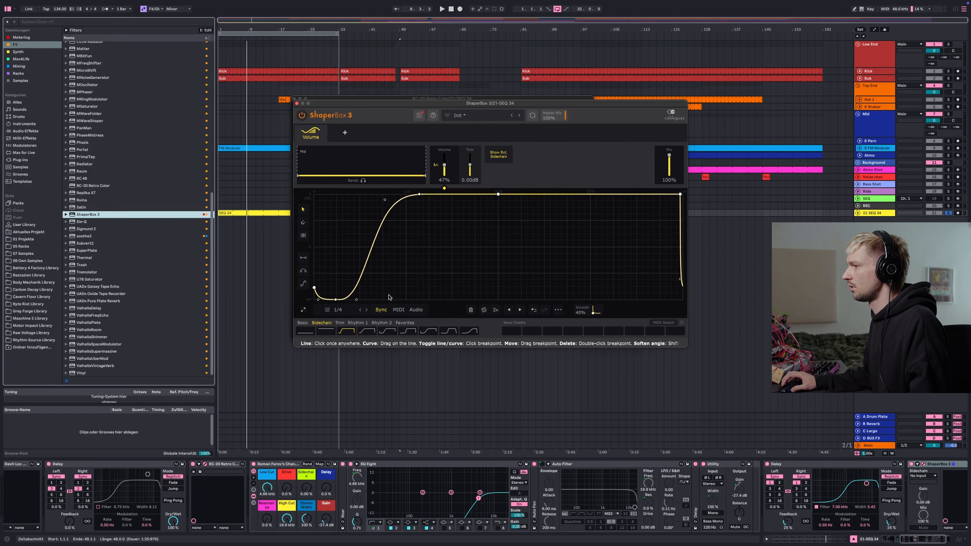
Play the track, raise ShaperBox's Volume depth to 59% and close the plug-in window
{"action": "key", "text": "space"}
{"action": "left_click_drag", "start_coordinate": [446, 167], "coordinate": [446, 157]}
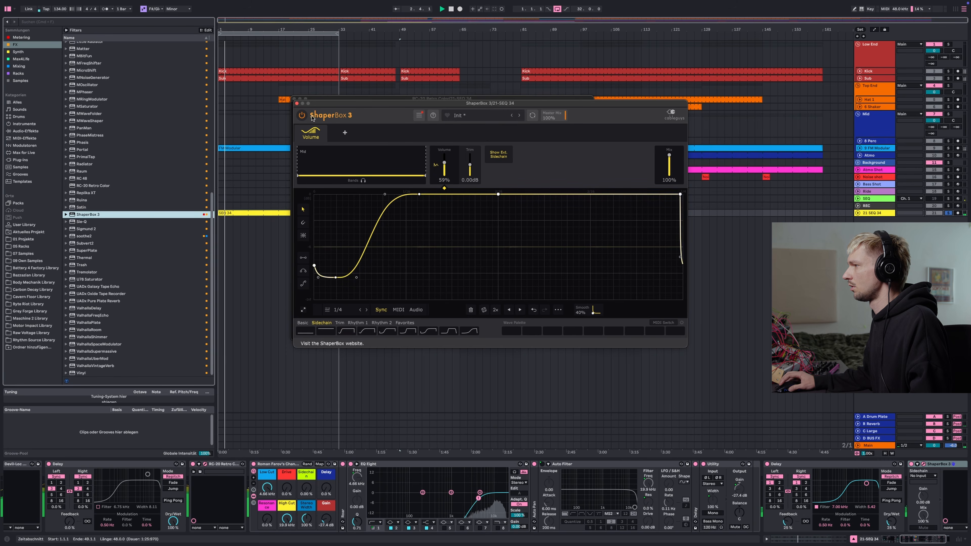
{"action": "left_click", "coordinate": [296, 103]}
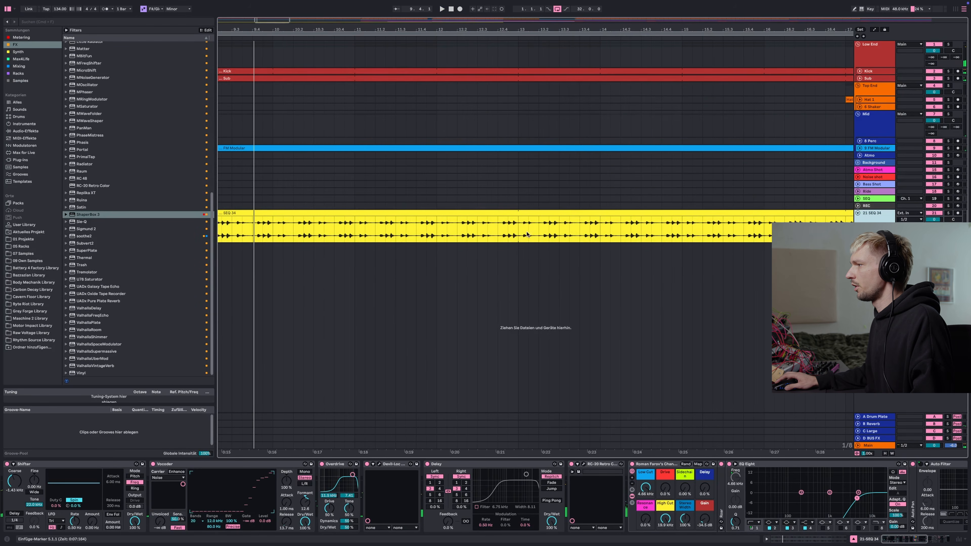
Split out a short section of the SEQ 24 clip, trim it and consolidate it into one loop clip
{"action": "scroll", "coordinate": [477, 233], "scroll_direction": "down", "scroll_amount": 5}
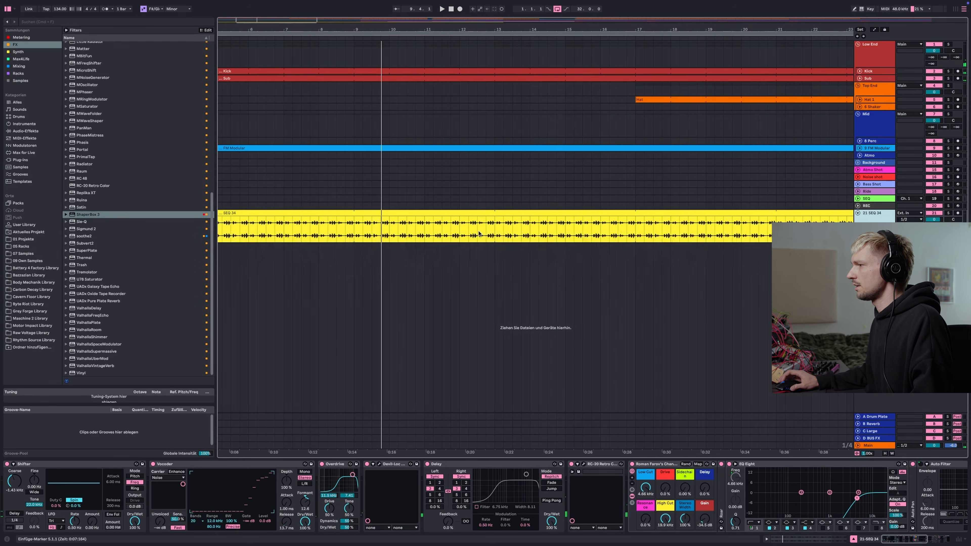
{"action": "left_click_drag", "start_coordinate": [356, 226], "coordinate": [495, 225]}
{"action": "key", "text": "super+e"}
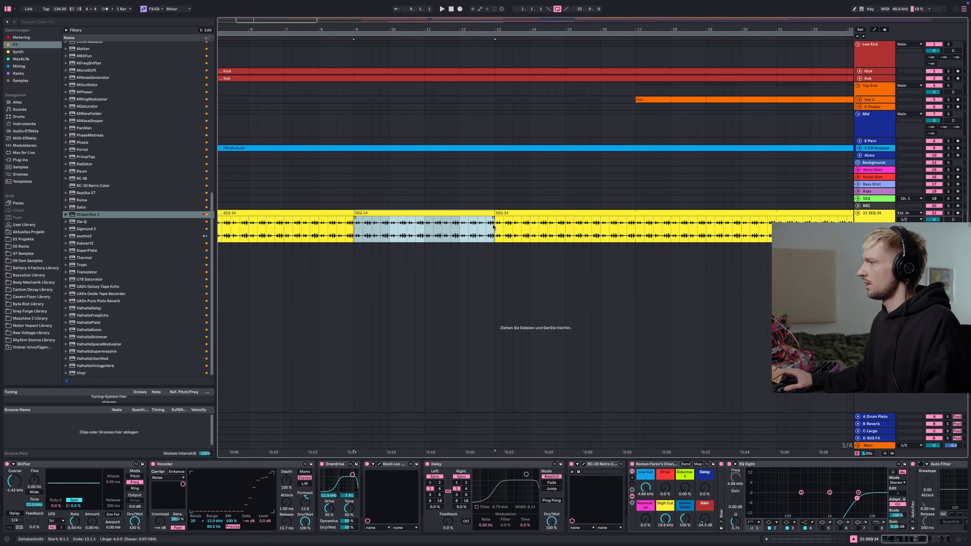
{"action": "left_click", "coordinate": [488, 219]}
{"action": "left_click", "coordinate": [487, 216]}
{"action": "scroll", "coordinate": [487, 220], "scroll_direction": "up", "scroll_amount": 5}
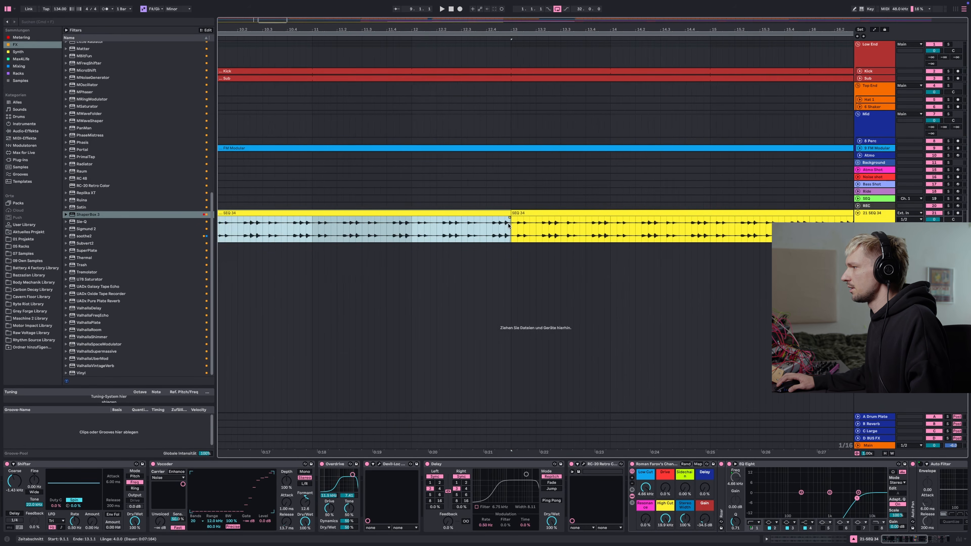
{"action": "left_click_drag", "start_coordinate": [508, 226], "coordinate": [487, 225]}
{"action": "key", "text": "r"}
{"action": "scroll", "coordinate": [494, 228], "scroll_direction": "down", "scroll_amount": 4}
{"action": "scroll", "coordinate": [270, 230], "scroll_direction": "down", "scroll_amount": 1}
{"action": "left_click_drag", "start_coordinate": [226, 231], "coordinate": [494, 231]}
{"action": "key", "text": "super+j"}
Select the consolidated loop and duplicate it three times along the SEQ 24 track
{"action": "scroll", "coordinate": [490, 230], "scroll_direction": "down", "scroll_amount": 3}
{"action": "scroll", "coordinate": [490, 230], "scroll_direction": "down", "scroll_amount": 2}
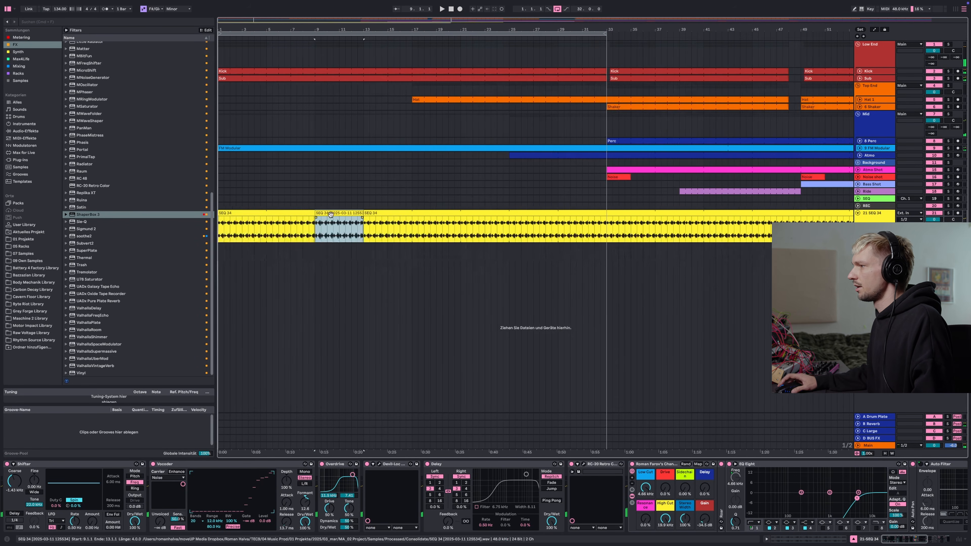
{"action": "left_click", "coordinate": [236, 223]}
{"action": "left_click_drag", "start_coordinate": [237, 223], "coordinate": [234, 221]}
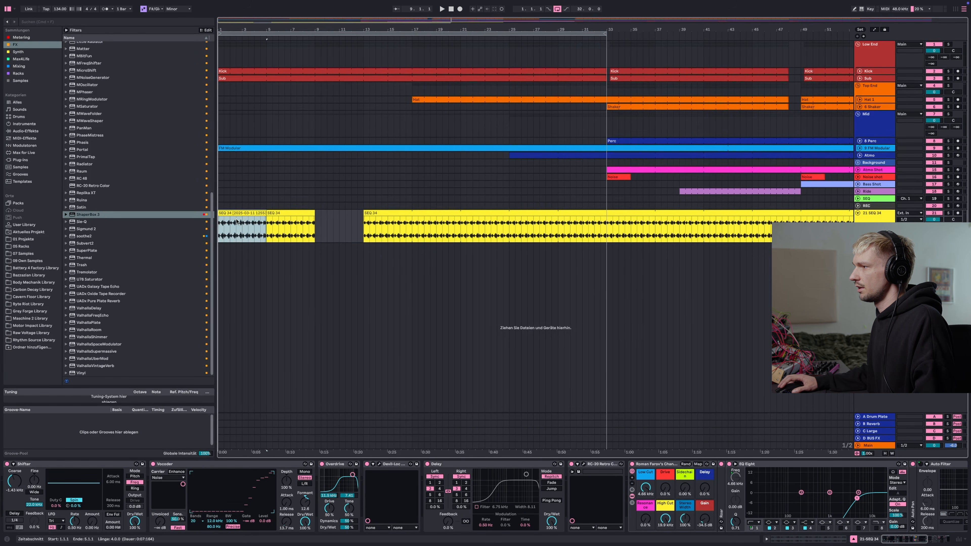
{"action": "key", "text": "super+d"}
{"action": "key", "text": "super+d"}
{"action": "key", "text": "super+d"}
{"action": "key", "text": "super+d"}
{"action": "key", "text": "super+d"}
{"action": "key", "text": "super+d"}
{"action": "key", "text": "super+d"}
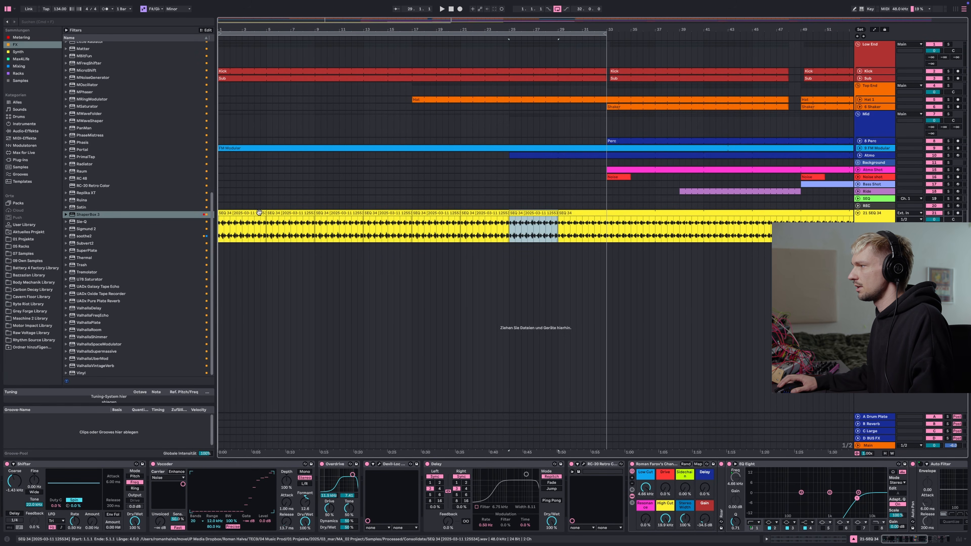
Play the arrangement from the start and zoom along the SEQ 24 track to review the repeated loop
{"action": "left_click", "coordinate": [222, 228]}
{"action": "key", "text": "space"}
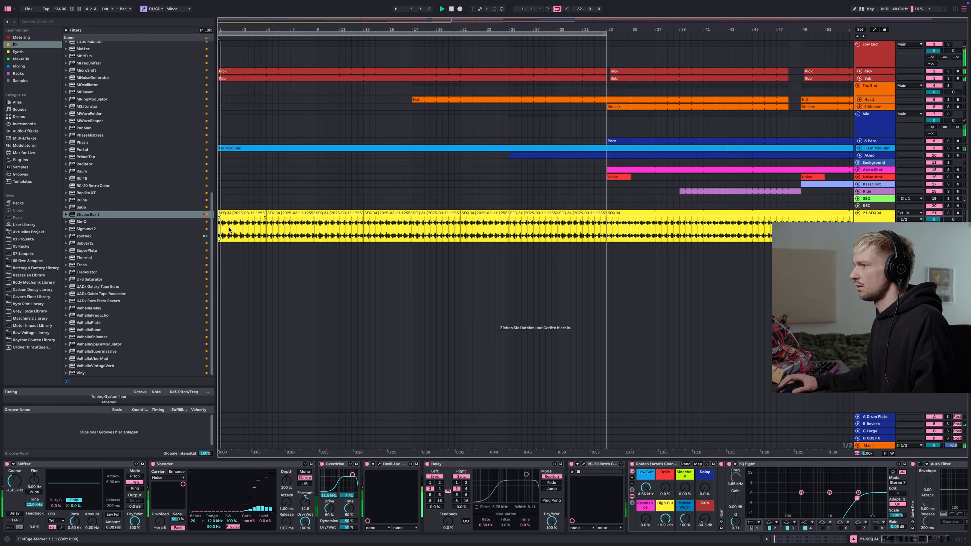
{"action": "scroll", "coordinate": [237, 232], "scroll_direction": "down", "scroll_amount": 2}
{"action": "scroll", "coordinate": [222, 226], "scroll_direction": "up", "scroll_amount": 5}
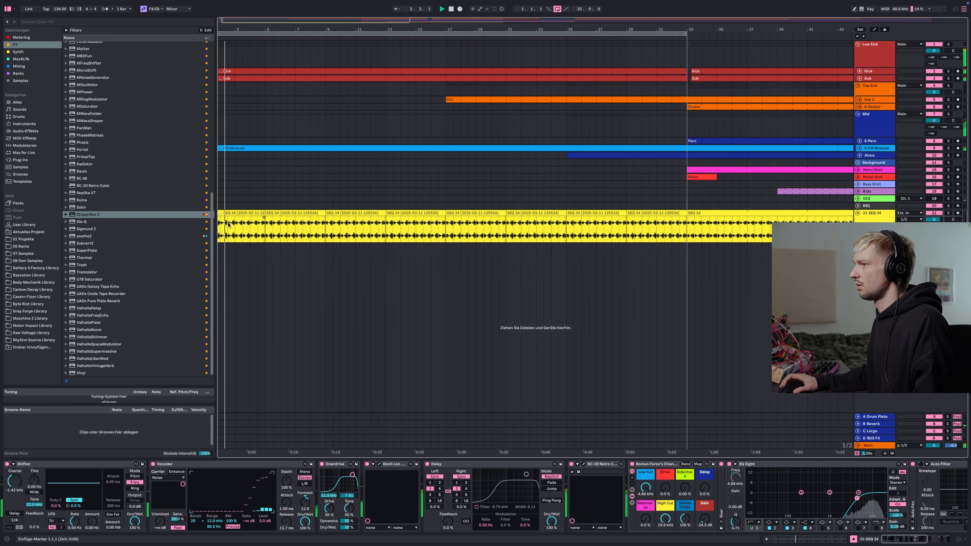
{"action": "scroll", "coordinate": [228, 224], "scroll_direction": "up", "scroll_amount": 1}
{"action": "scroll", "coordinate": [228, 224], "scroll_direction": "down", "scroll_amount": 3}
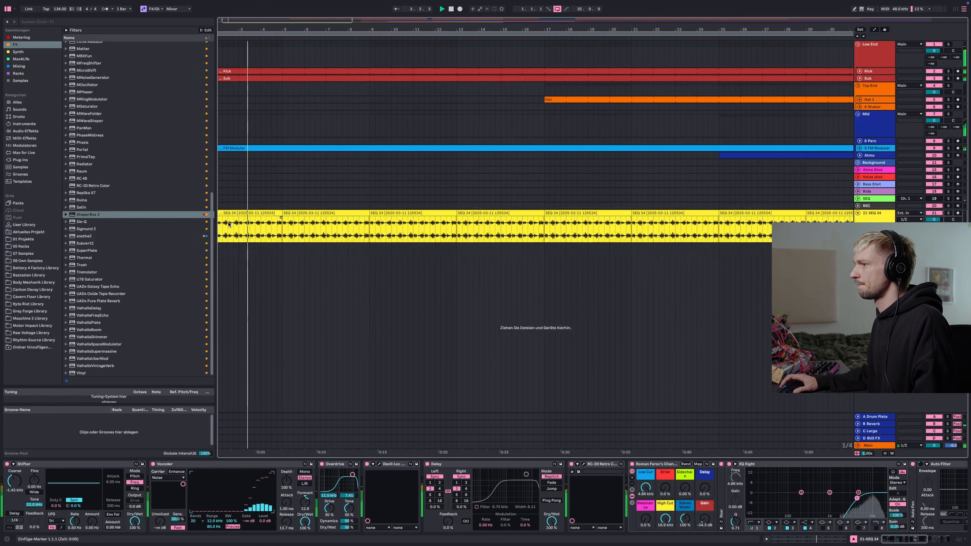
{"action": "scroll", "coordinate": [228, 224], "scroll_direction": "down", "scroll_amount": 1}
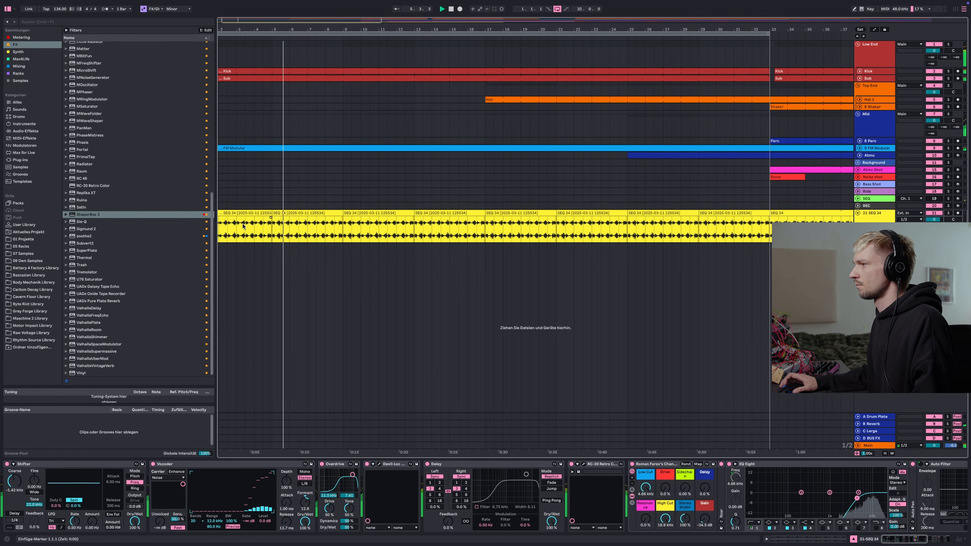
{"action": "scroll", "coordinate": [249, 225], "scroll_direction": "up", "scroll_amount": 3}
{"action": "scroll", "coordinate": [251, 227], "scroll_direction": "down", "scroll_amount": 4}
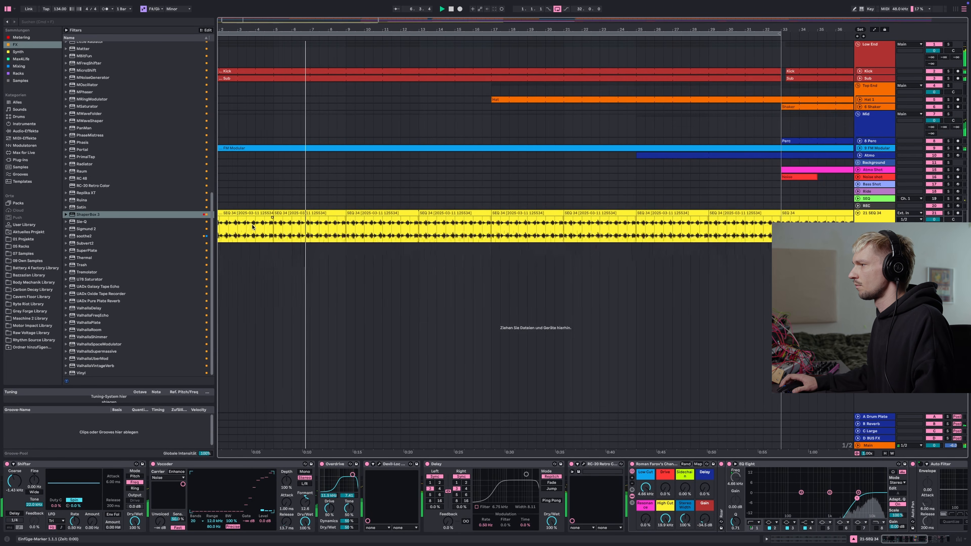
{"action": "scroll", "coordinate": [251, 226], "scroll_direction": "down", "scroll_amount": 4}
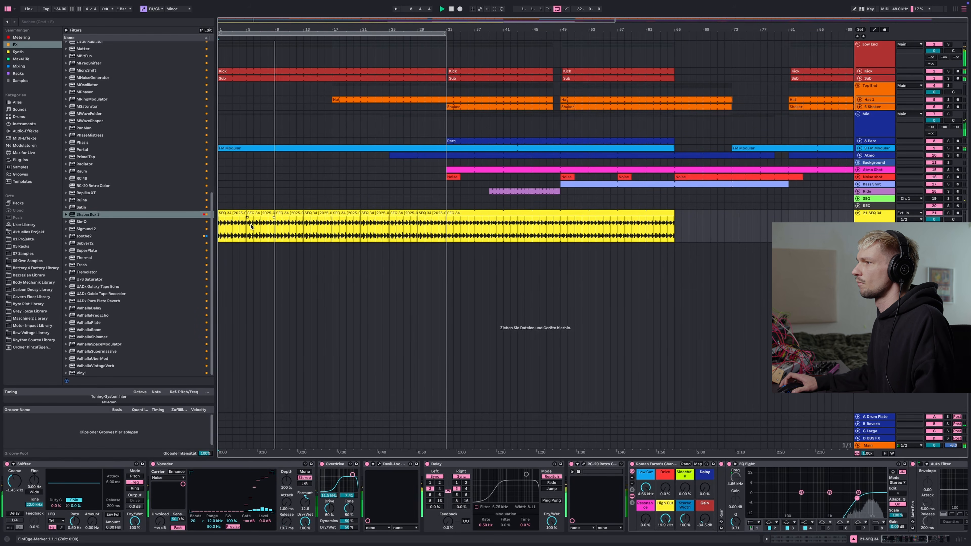
{"action": "scroll", "coordinate": [260, 228], "scroll_direction": "up", "scroll_amount": 3}
{"action": "scroll", "coordinate": [259, 227], "scroll_direction": "down", "scroll_amount": 2}
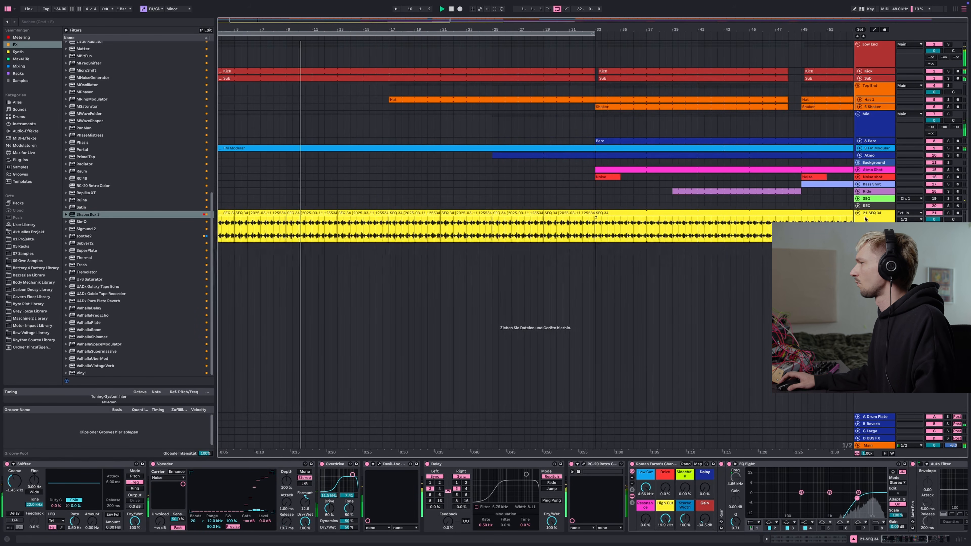
Select the final Delay in the chain, raise its Feedback slightly and stop playback
{"action": "left_click_drag", "start_coordinate": [916, 539], "coordinate": [922, 541]}
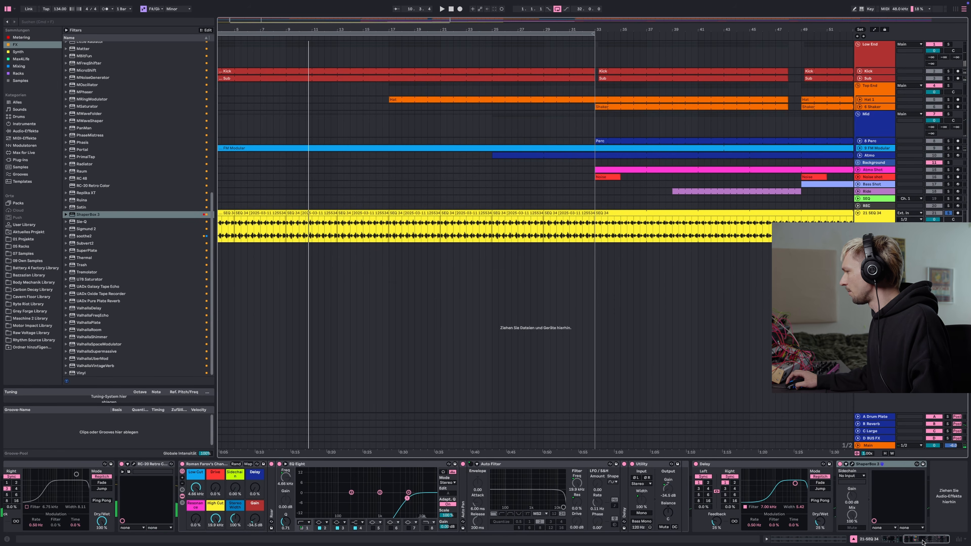
{"action": "left_click", "coordinate": [725, 488]}
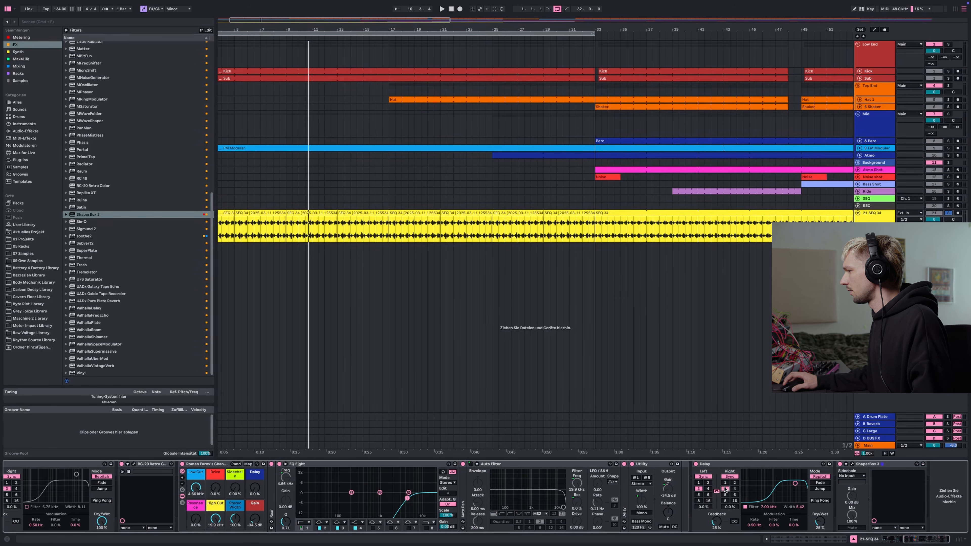
{"action": "left_click_drag", "start_coordinate": [716, 521], "coordinate": [716, 518]}
{"action": "key", "text": "space"}
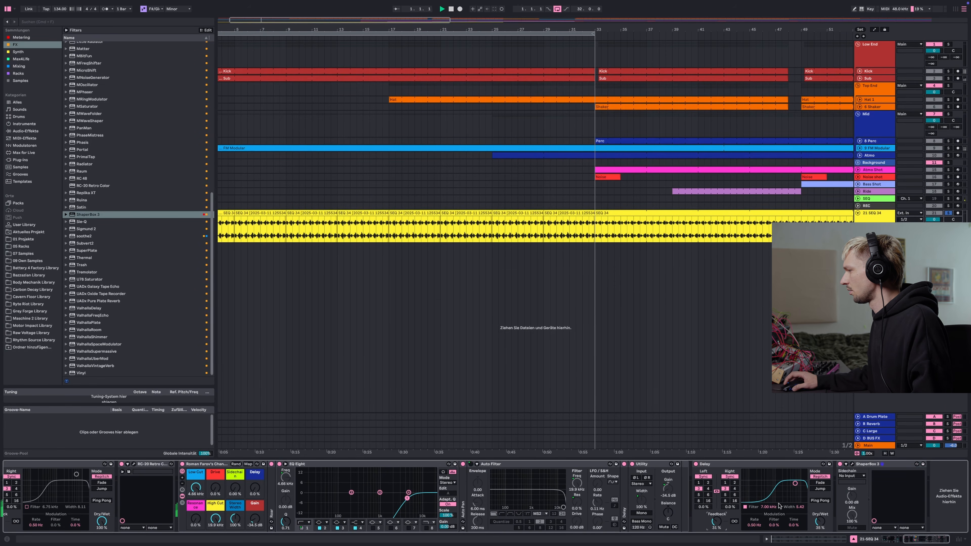
{"action": "scroll", "coordinate": [554, 348], "scroll_direction": "down", "scroll_amount": 5}
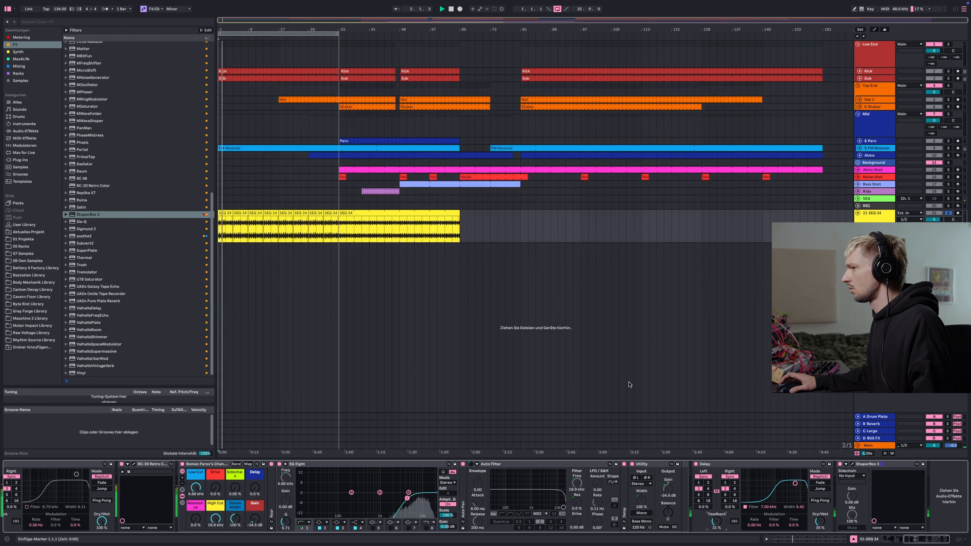
Move the ShaperBox 3 device in front of the final Delay and switch off that Delay's Ping Pong mode
{"action": "left_click_drag", "start_coordinate": [795, 483], "coordinate": [795, 481]}
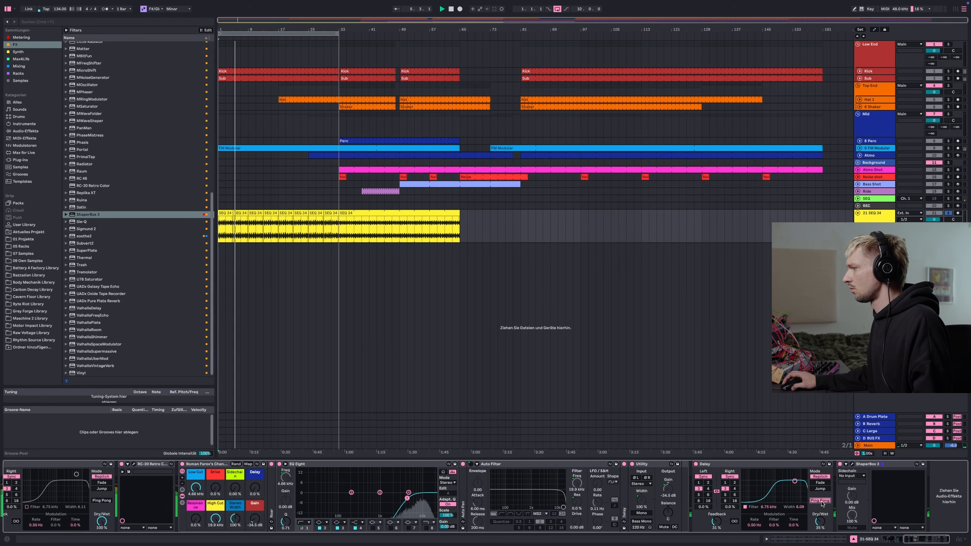
{"action": "left_click", "coordinate": [948, 213]}
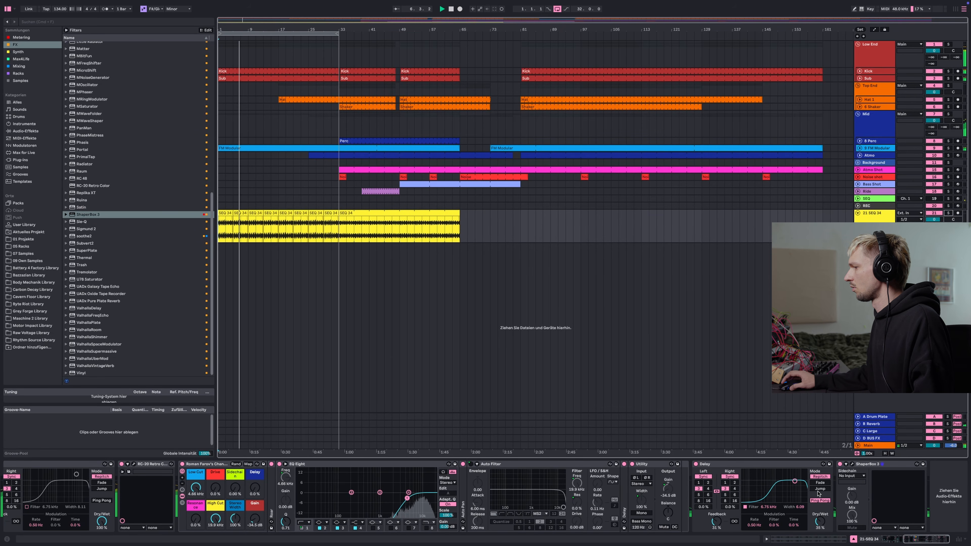
{"action": "left_click_drag", "start_coordinate": [867, 464], "coordinate": [698, 479]}
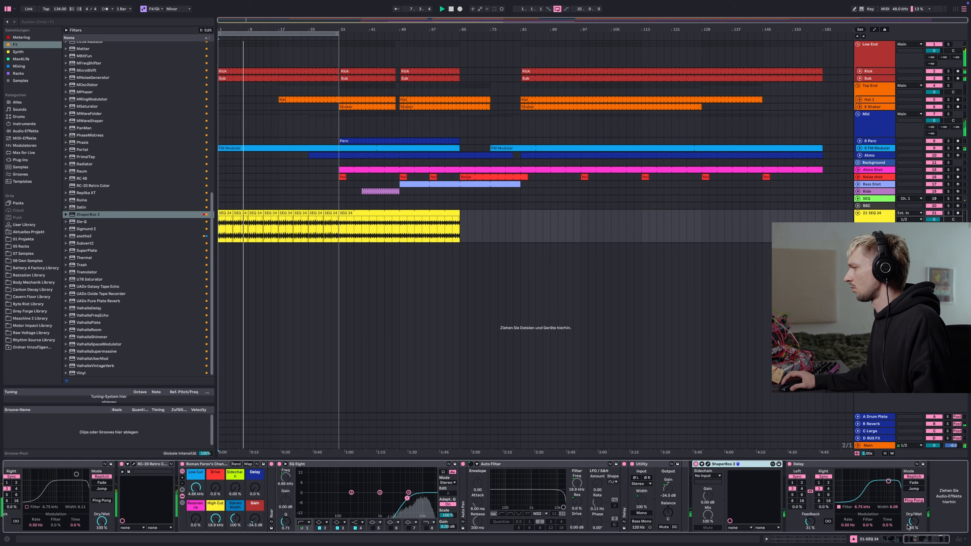
{"action": "left_click", "coordinate": [913, 500]}
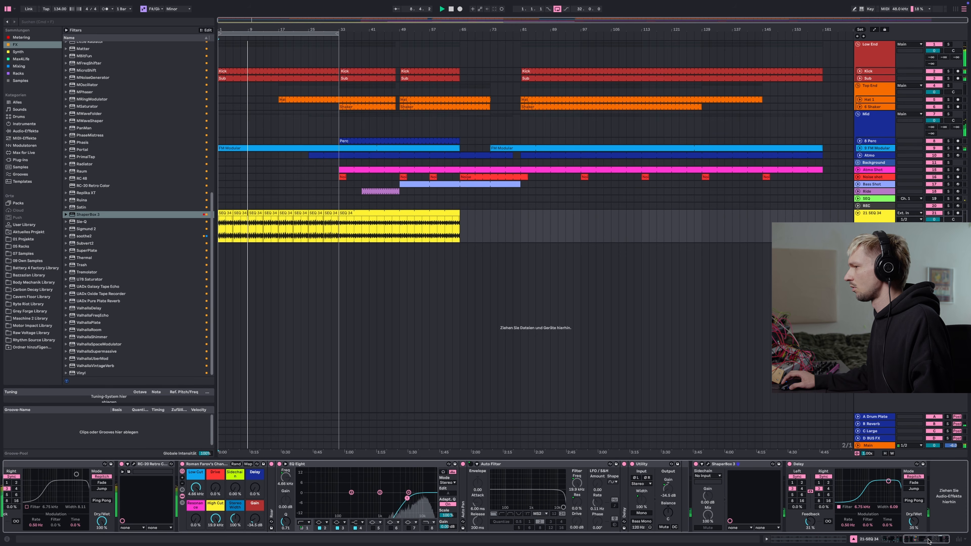
Tweak the filter and gain knobs on the Roman Fierce channel strip in the SEQ 24 chain
{"action": "left_click_drag", "start_coordinate": [929, 541], "coordinate": [927, 541]}
{"action": "left_click_drag", "start_coordinate": [244, 488], "coordinate": [243, 482]}
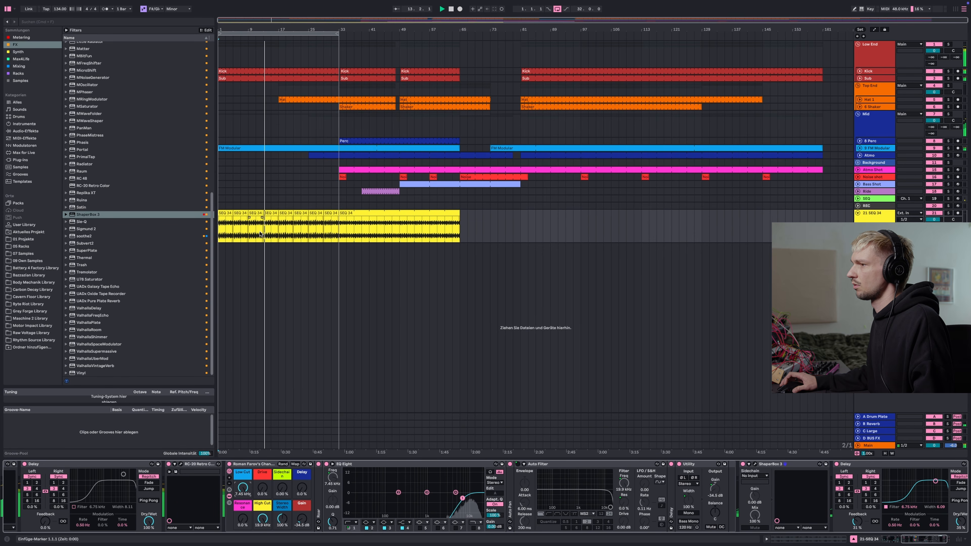
{"action": "left_click_drag", "start_coordinate": [302, 519], "coordinate": [302, 513]}
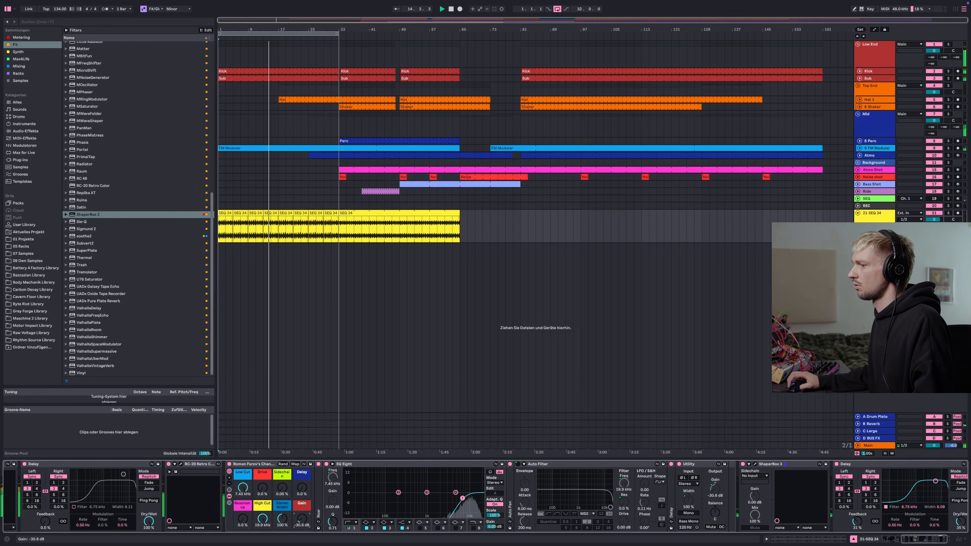
{"action": "left_click_drag", "start_coordinate": [262, 519], "coordinate": [264, 514]}
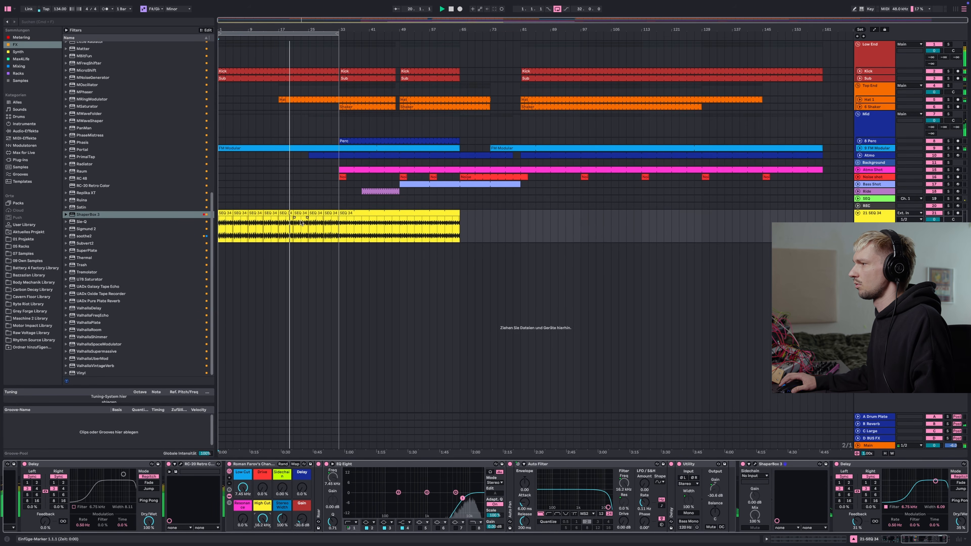
{"action": "scroll", "coordinate": [300, 221], "scroll_direction": "down", "scroll_amount": 4}
{"action": "scroll", "coordinate": [298, 214], "scroll_direction": "up", "scroll_amount": 5}
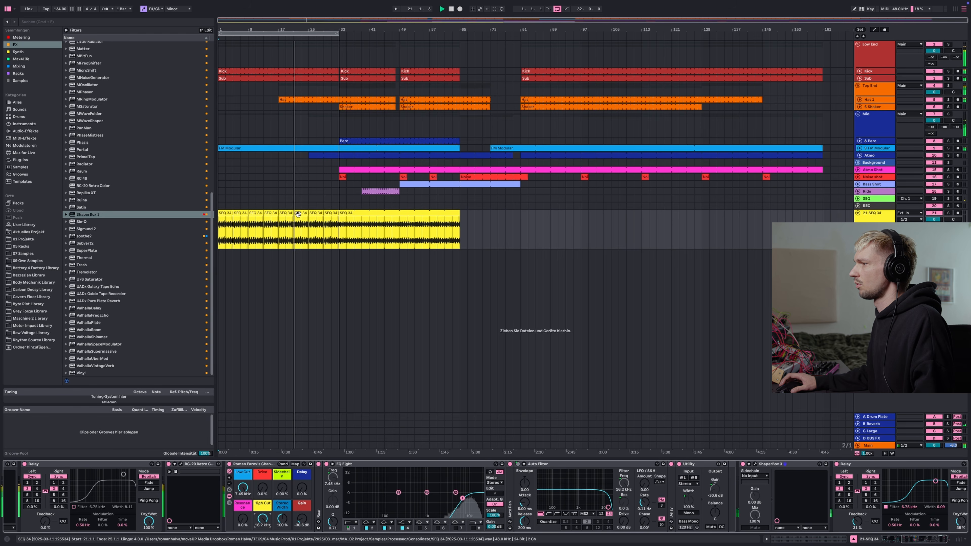
{"action": "scroll", "coordinate": [298, 214], "scroll_direction": "down", "scroll_amount": 1}
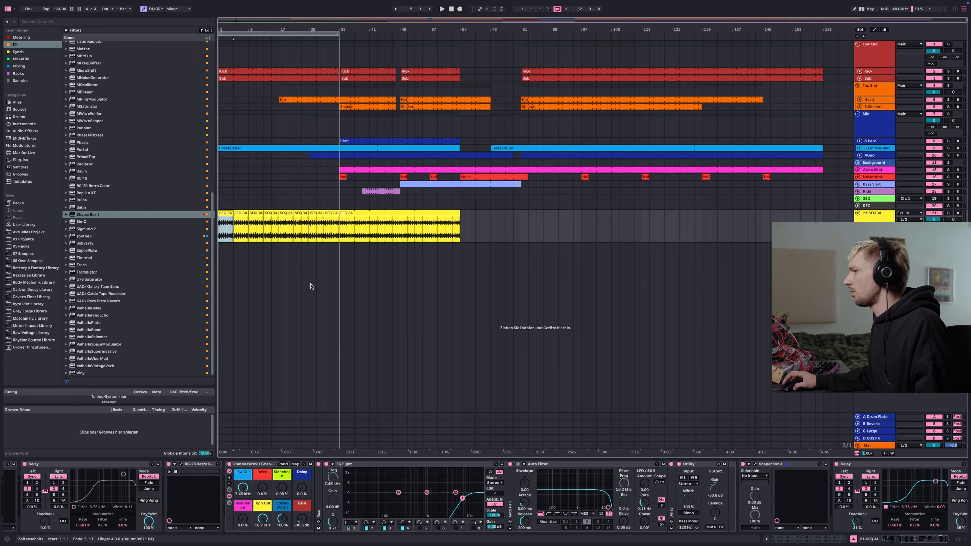
Enable looping on the SEQ 24 clip and extend it to the end of the arrangement
{"action": "left_click", "coordinate": [830, 537]}
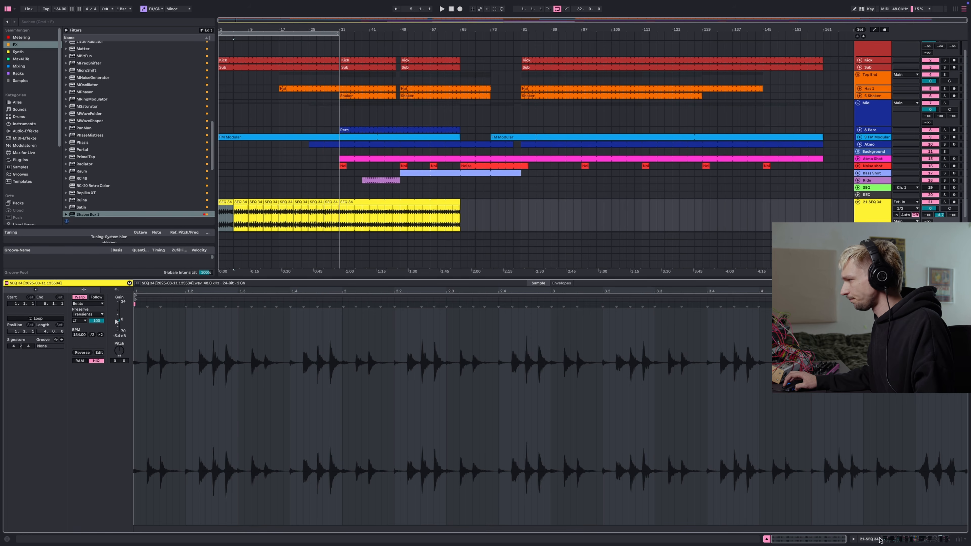
{"action": "left_click", "coordinate": [48, 319]}
{"action": "left_click", "coordinate": [866, 538]}
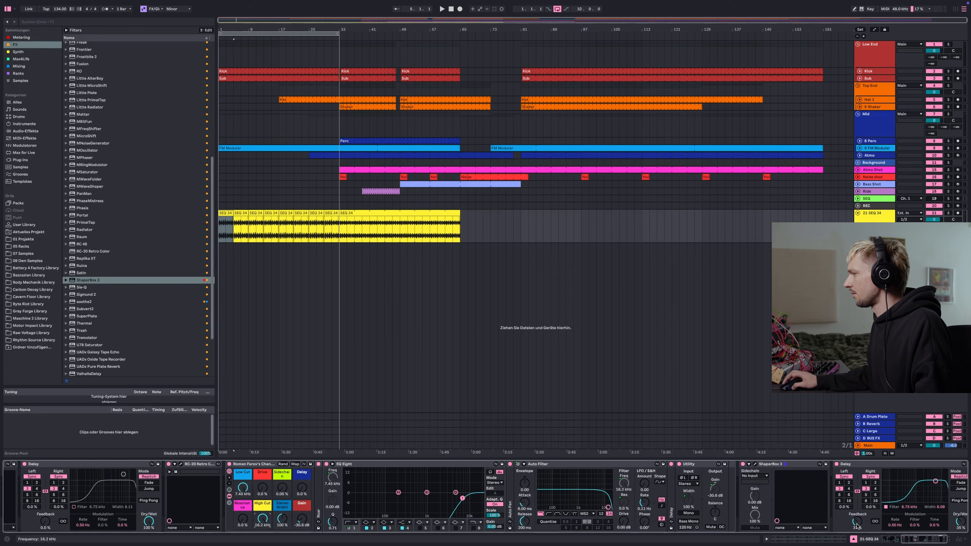
{"action": "left_click_drag", "start_coordinate": [233, 214], "coordinate": [823, 238]}
Play the arrangement and open the RC-20 Retro Color plugin window to inspect its settings, then close it
{"action": "key", "text": "space"}
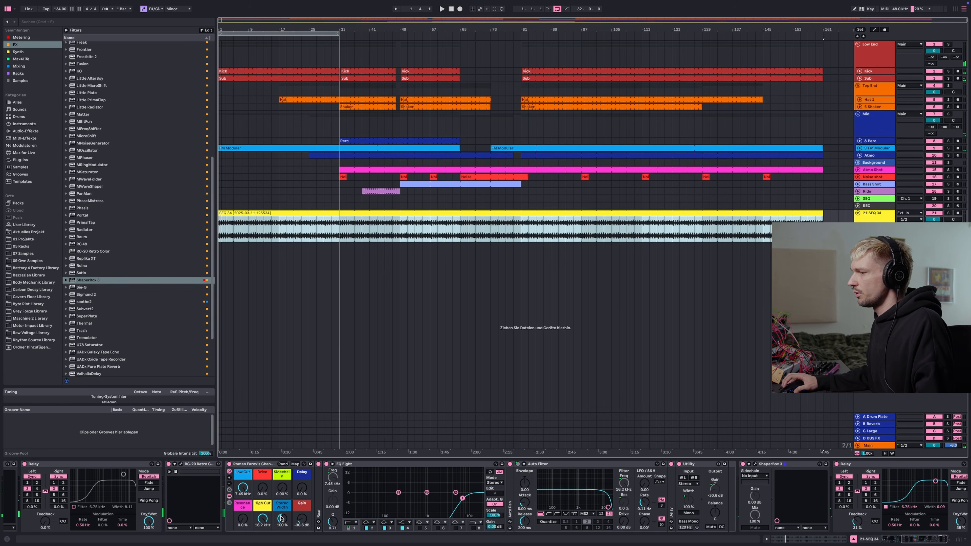
{"action": "left_click_drag", "start_coordinate": [265, 518], "coordinate": [190, 473]}
{"action": "left_click", "coordinate": [181, 465]}
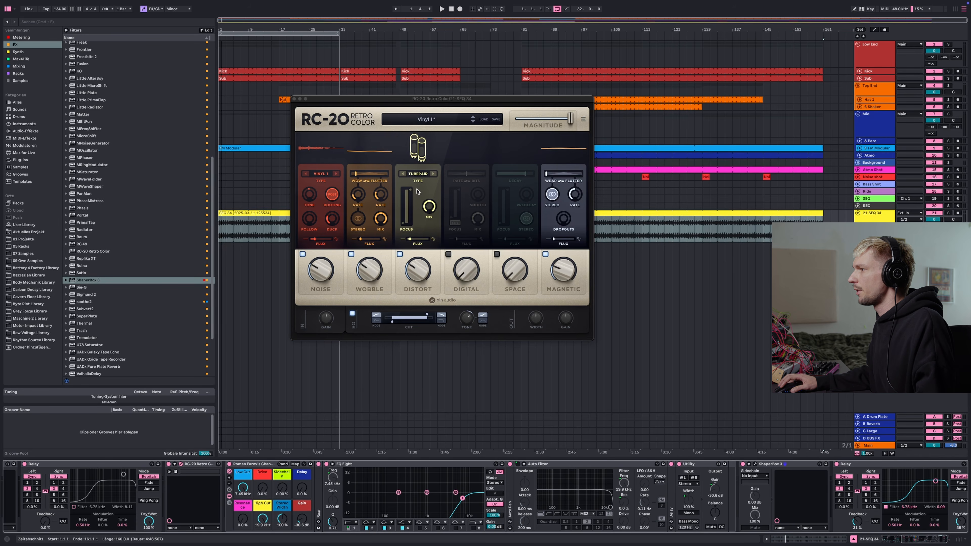
{"action": "left_click", "coordinate": [294, 99]}
{"action": "key", "text": "space"}
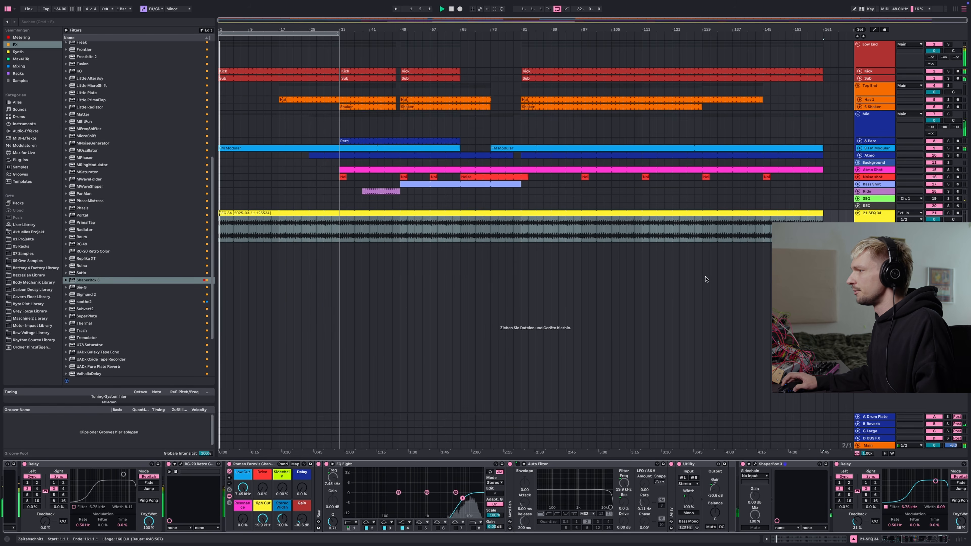
Fold the SEQ 24 track and insert an Overdrive device after the EQ Eight in its chain
{"action": "left_click", "coordinate": [858, 213]}
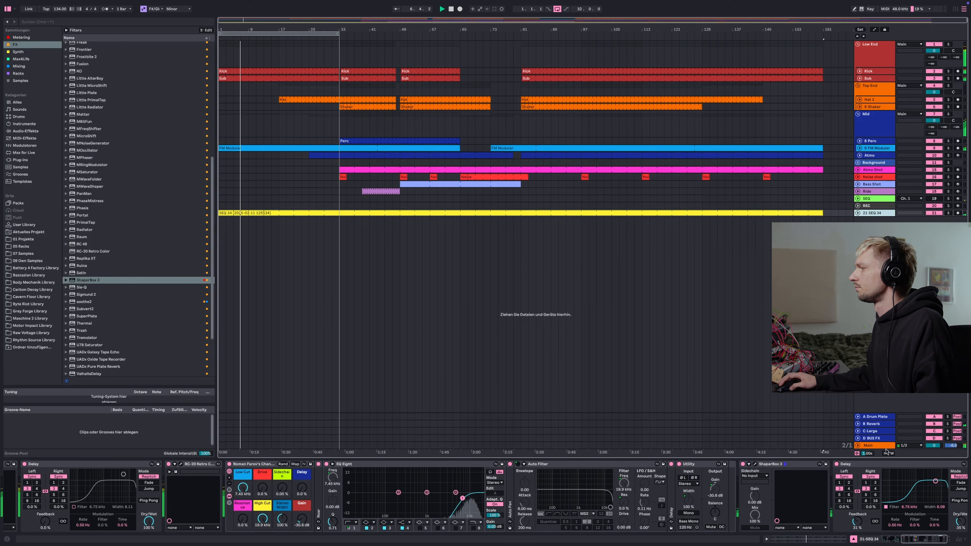
{"action": "scroll", "coordinate": [674, 530], "scroll_direction": "left", "scroll_amount": 5}
{"action": "left_click_drag", "start_coordinate": [219, 463], "coordinate": [759, 474]}
{"action": "left_click_drag", "start_coordinate": [920, 540], "coordinate": [934, 542]}
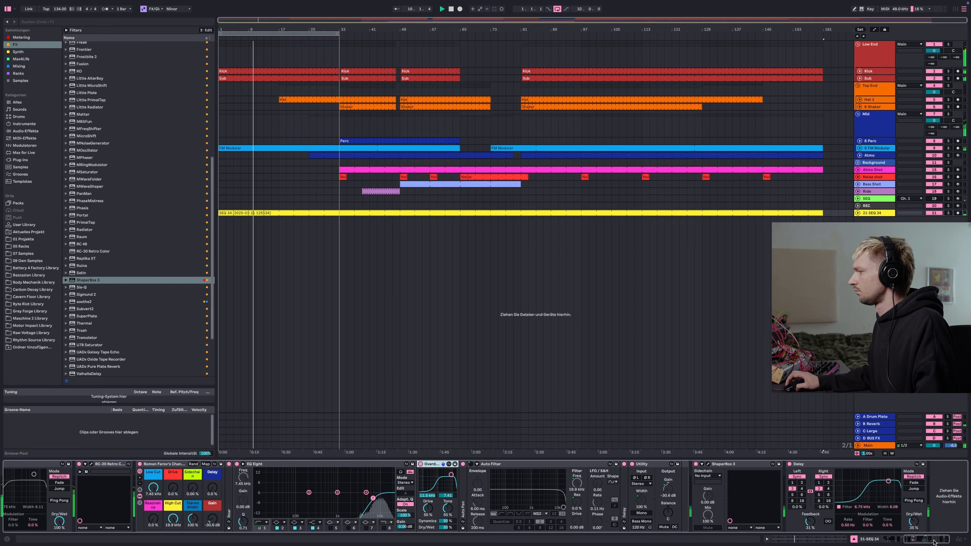
Play the arrangement and jump between the SEQ 24 and hi-hat sections to review them
{"action": "key", "text": "space"}
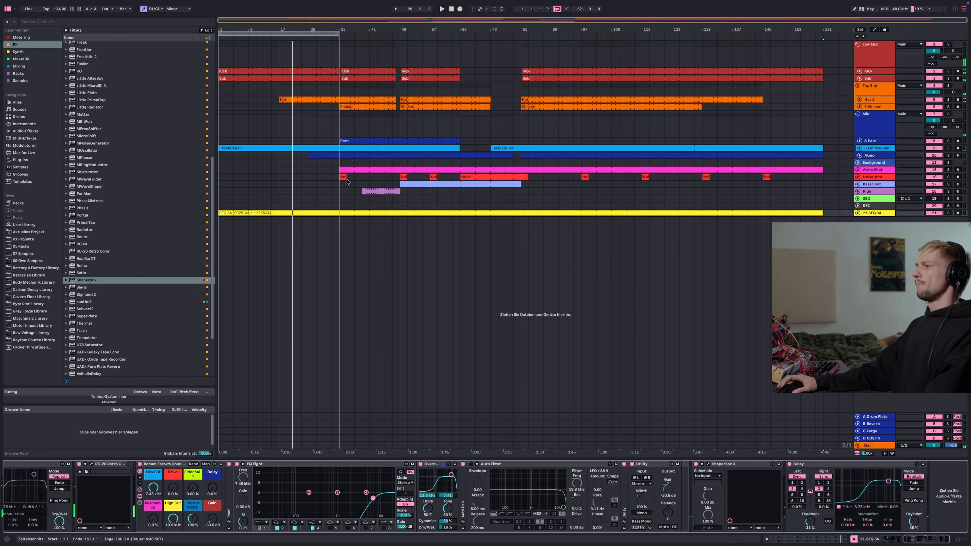
{"action": "left_click", "coordinate": [349, 213]}
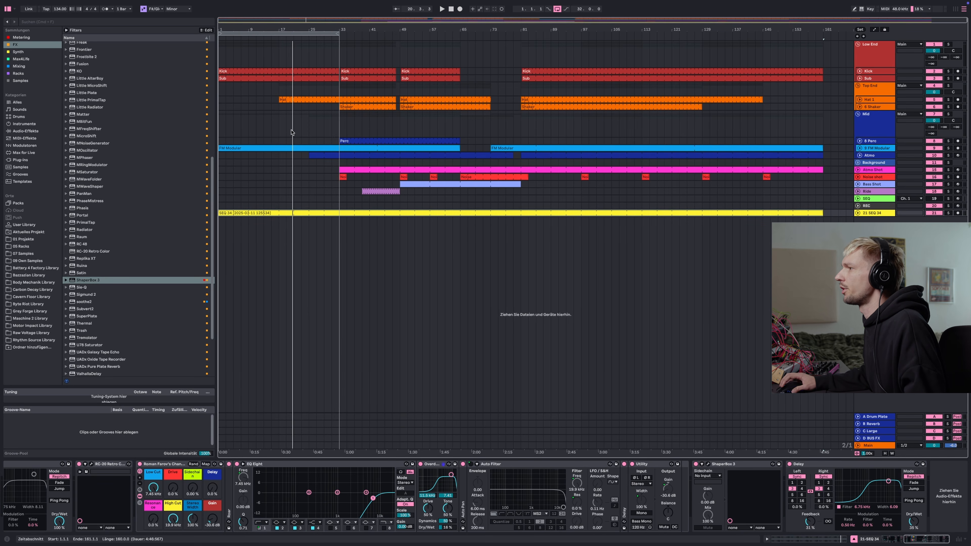
{"action": "left_click", "coordinate": [233, 135]}
{"action": "left_click", "coordinate": [263, 210]}
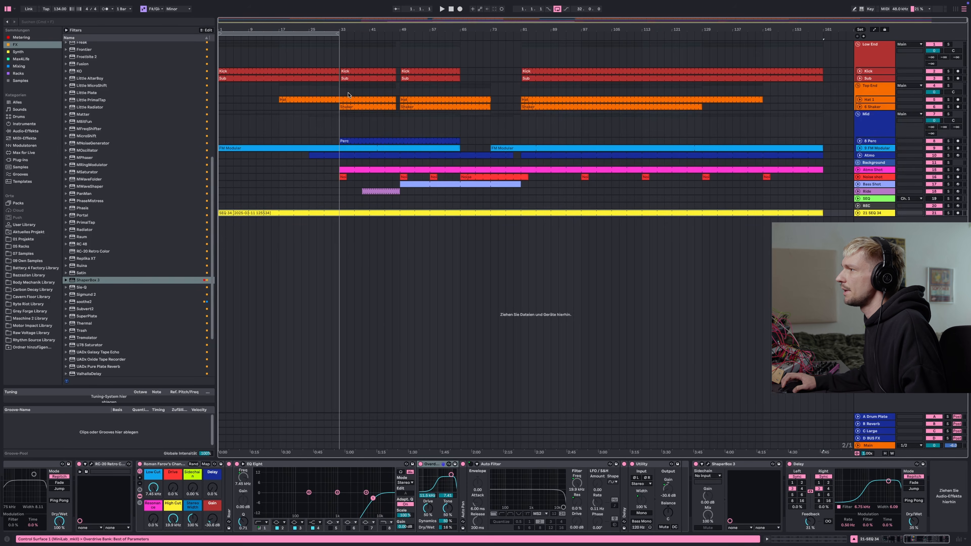
{"action": "left_click", "coordinate": [353, 99]}
{"action": "left_click", "coordinate": [398, 92]}
{"action": "key", "text": "space"}
Select the Hat 2 track, expand its device chain, and raise the channel strip's Low Cut to about 448 Hz
{"action": "left_click", "coordinate": [419, 98]}
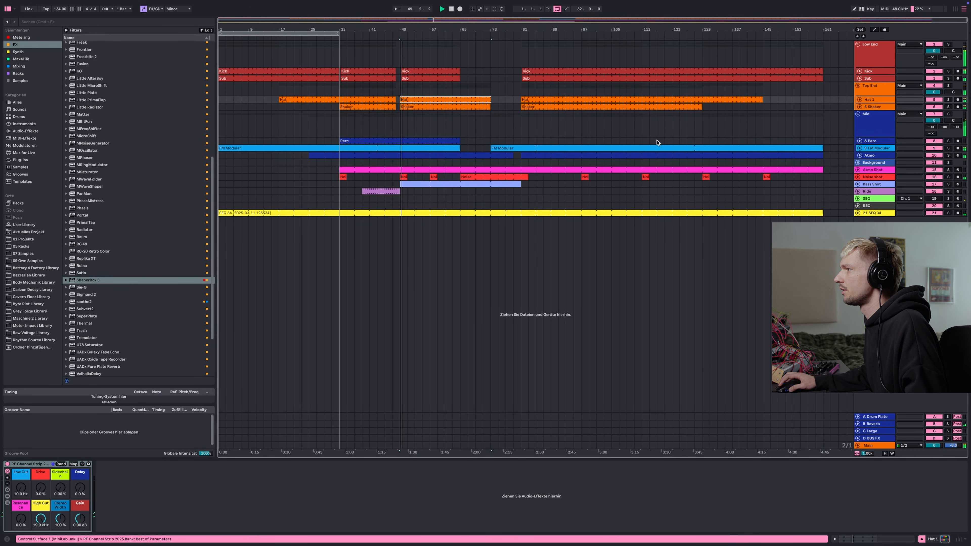
{"action": "left_click", "coordinate": [948, 100]}
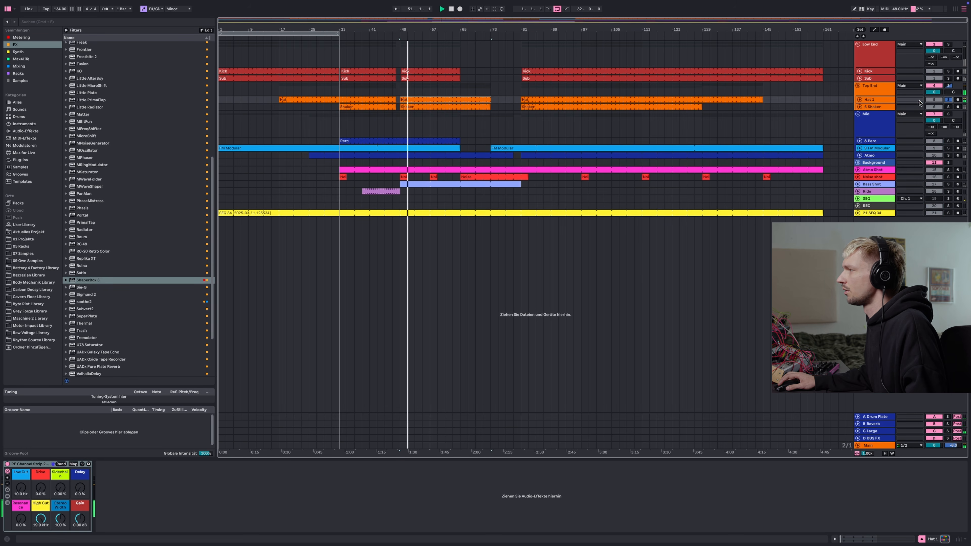
{"action": "left_click", "coordinate": [7, 496]}
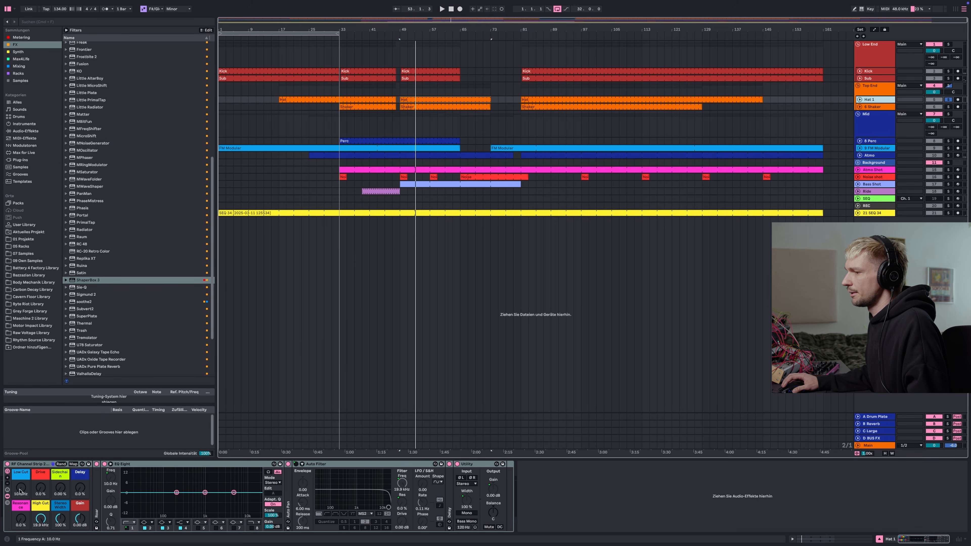
{"action": "mouse_move", "coordinate": [20, 492]}
{"action": "left_mouse_down"}
{"action": "mouse_move", "coordinate": [20, 469]}
{"action": "mouse_move", "coordinate": [20, 485]}
{"action": "left_mouse_up"}
Add a Vocoder from the Audio Effects browser after the EQ Eight on Hat 2 and adjust its dry/wet
{"action": "key", "text": "space"}
{"action": "scroll", "coordinate": [91, 247], "scroll_direction": "up", "scroll_amount": 2}
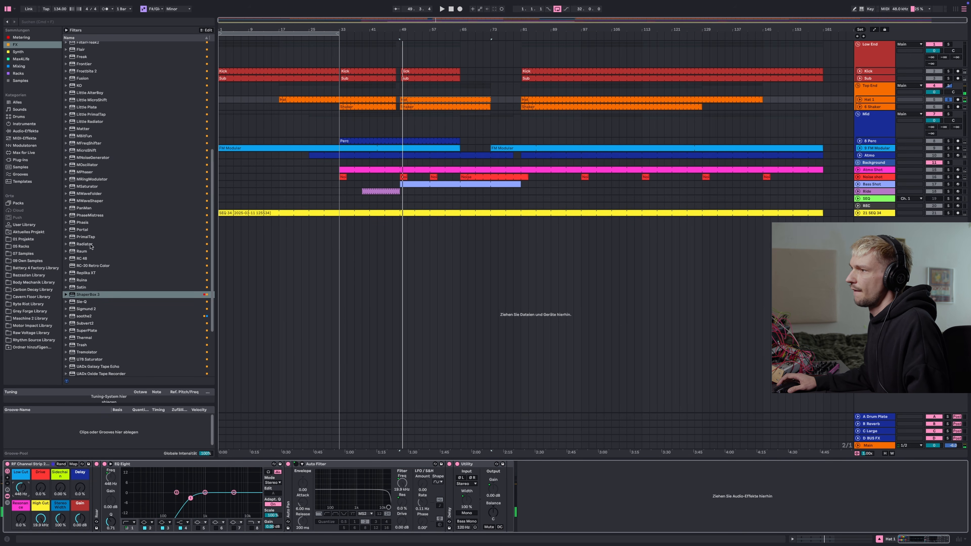
{"action": "left_click", "coordinate": [20, 130]}
{"action": "scroll", "coordinate": [102, 177], "scroll_direction": "down", "scroll_amount": 5}
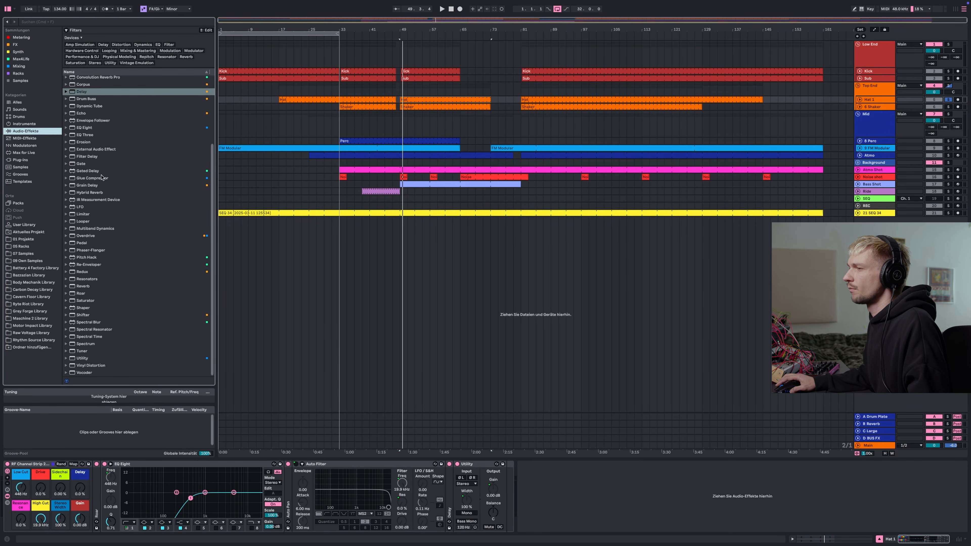
{"action": "scroll", "coordinate": [102, 177], "scroll_direction": "up", "scroll_amount": 5}
{"action": "scroll", "coordinate": [101, 173], "scroll_direction": "down", "scroll_amount": 5}
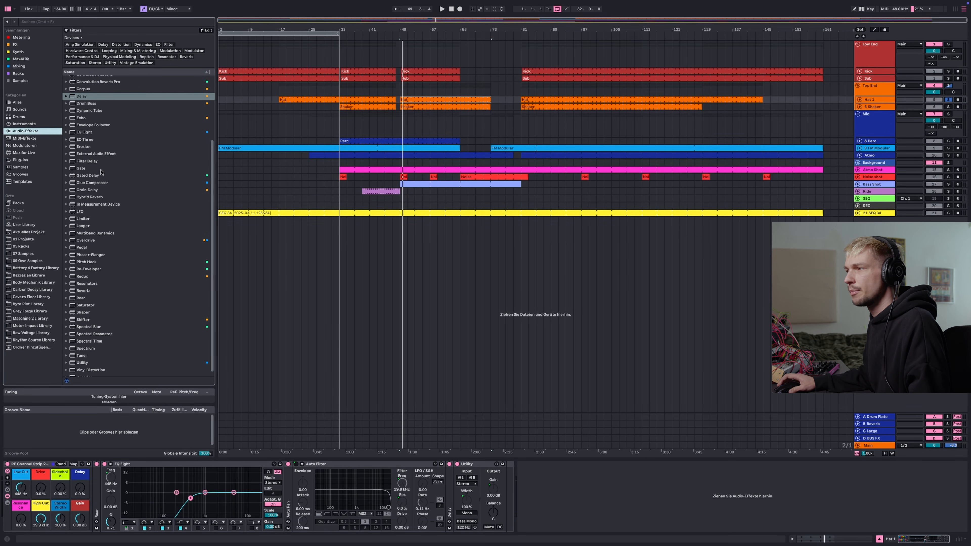
{"action": "scroll", "coordinate": [114, 268], "scroll_direction": "up", "scroll_amount": 3}
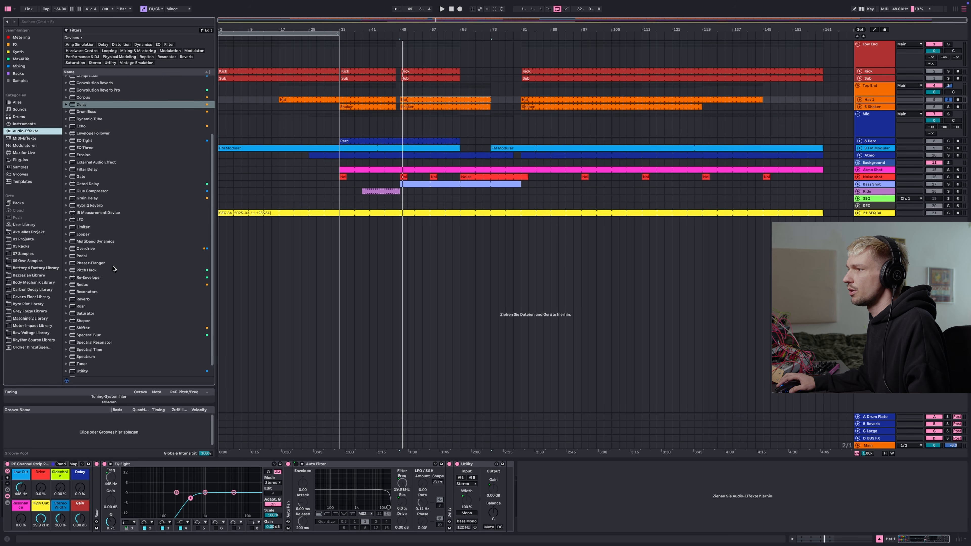
{"action": "scroll", "coordinate": [113, 268], "scroll_direction": "down", "scroll_amount": 3}
{"action": "left_click_drag", "start_coordinate": [96, 372], "coordinate": [290, 494]}
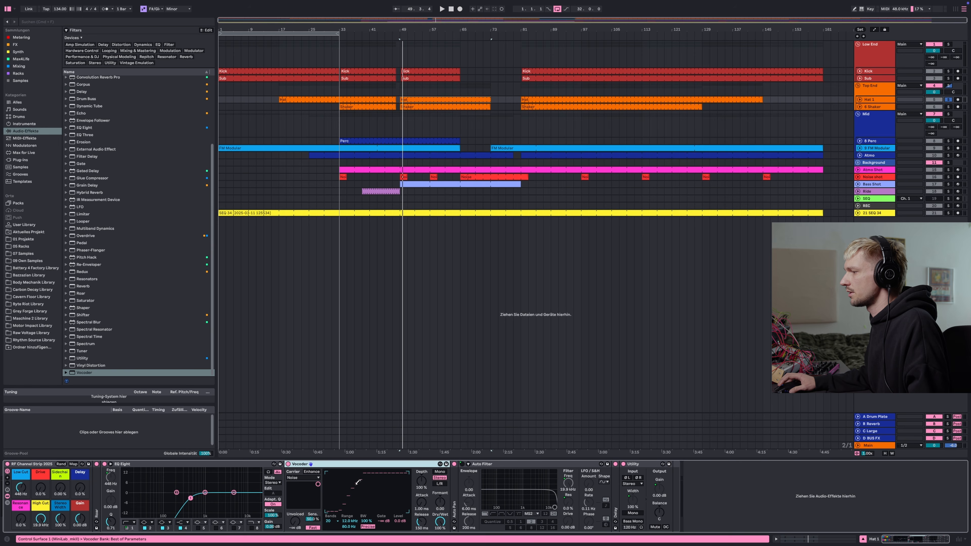
{"action": "key", "text": "space"}
{"action": "mouse_move", "coordinate": [440, 522]}
{"action": "left_mouse_down"}
{"action": "mouse_move", "coordinate": [439, 542]}
{"action": "mouse_move", "coordinate": [440, 522]}
{"action": "left_mouse_up"}
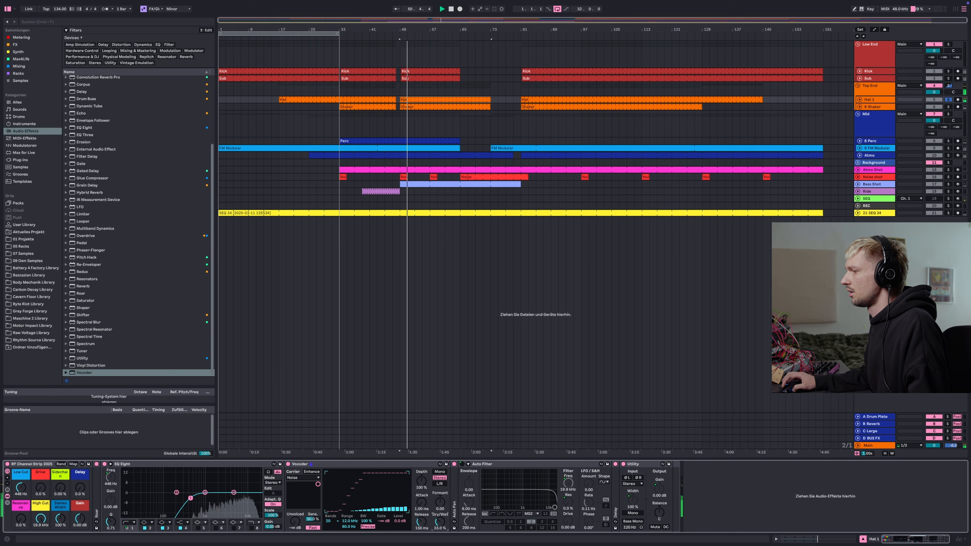
Duplicate the Hat 2 EQ Eight and move the copy after the Vocoder
{"action": "left_click", "coordinate": [211, 465]}
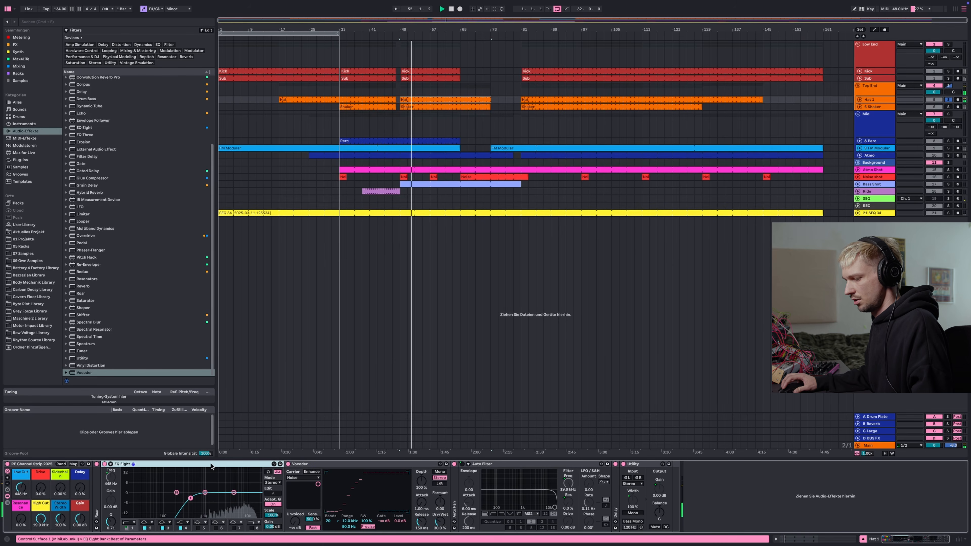
{"action": "key", "text": "super+d"}
{"action": "left_click_drag", "start_coordinate": [329, 464], "coordinate": [653, 493]}
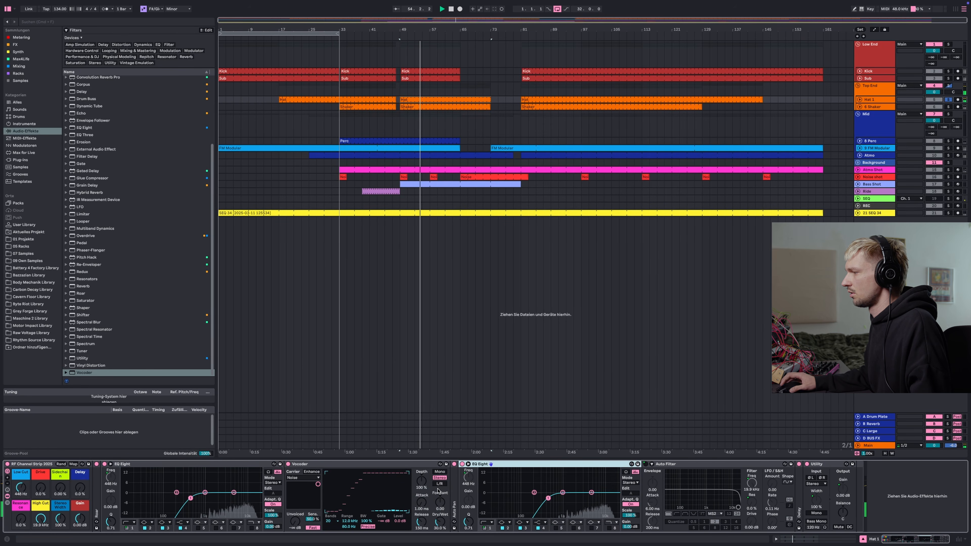
Adjust the Vocoder's Formant and Release, toggling the device off and on to compare during playback
{"action": "left_click_drag", "start_coordinate": [440, 502], "coordinate": [440, 501]}
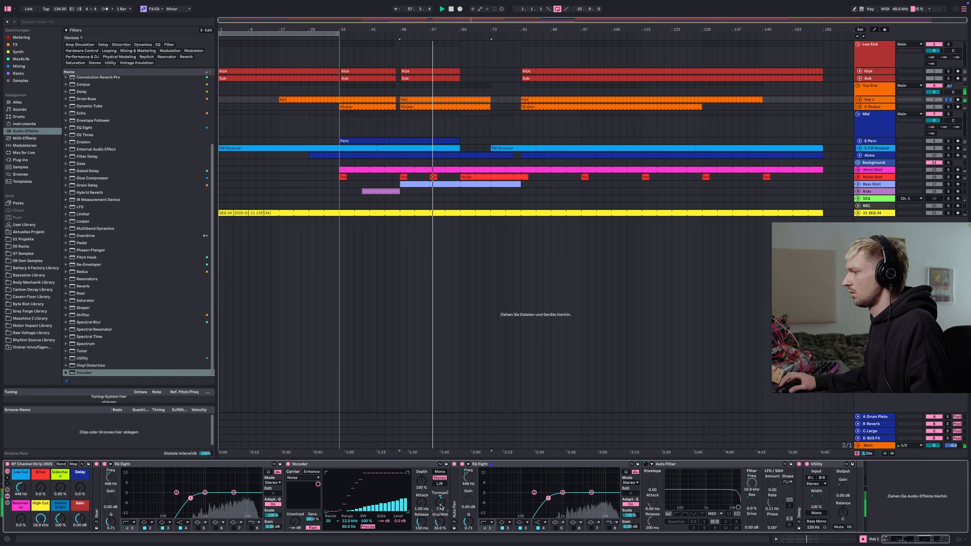
{"action": "left_click_drag", "start_coordinate": [421, 521], "coordinate": [422, 526]}
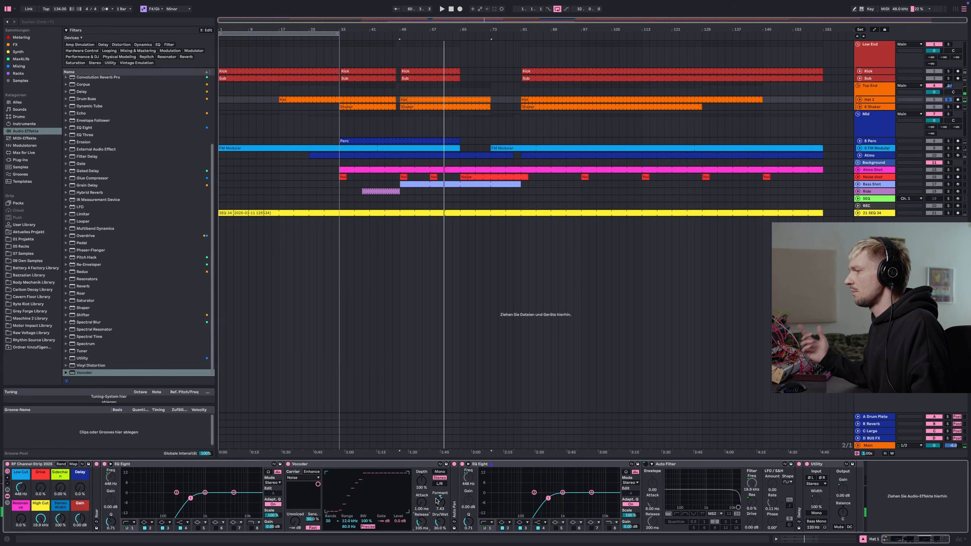
{"action": "key", "text": "space"}
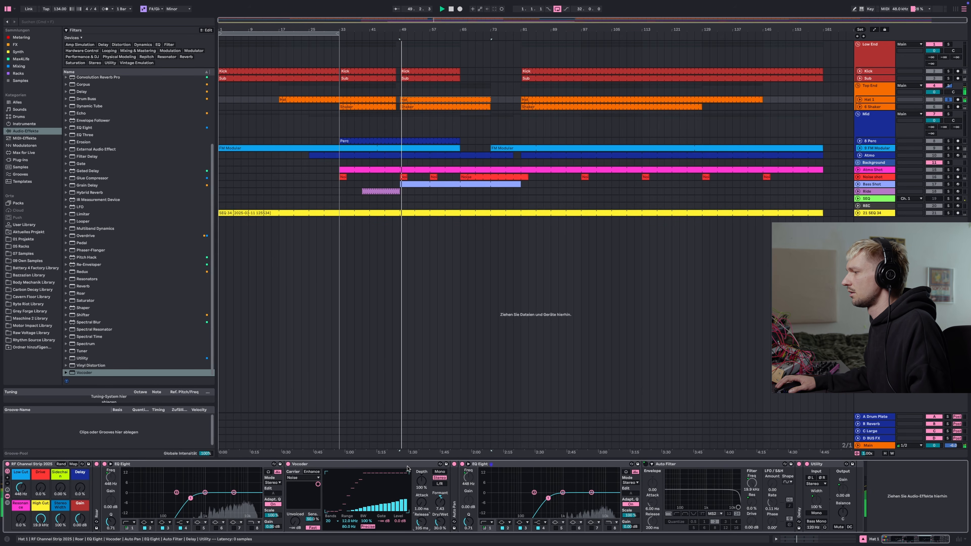
{"action": "left_click", "coordinate": [288, 465]}
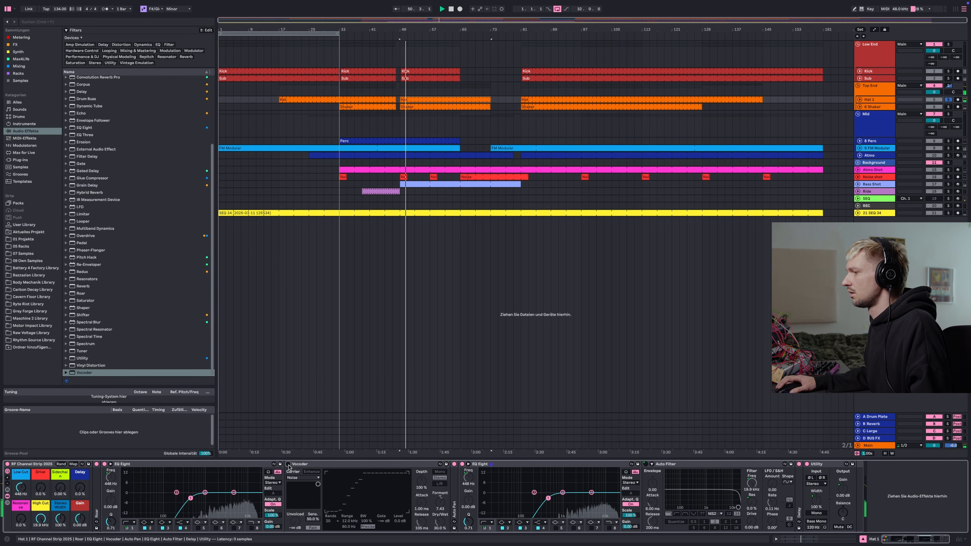
{"action": "left_click", "coordinate": [289, 464]}
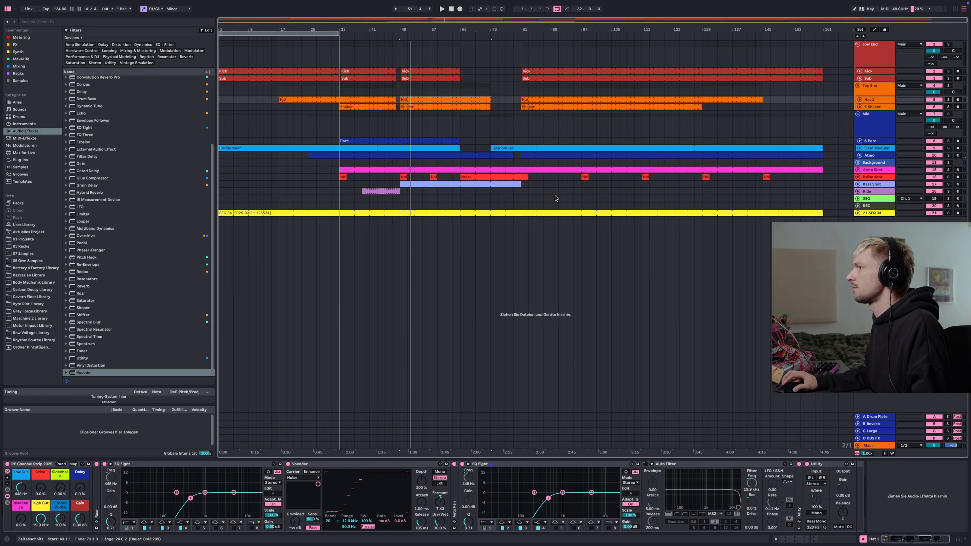
{"action": "key", "text": "space"}
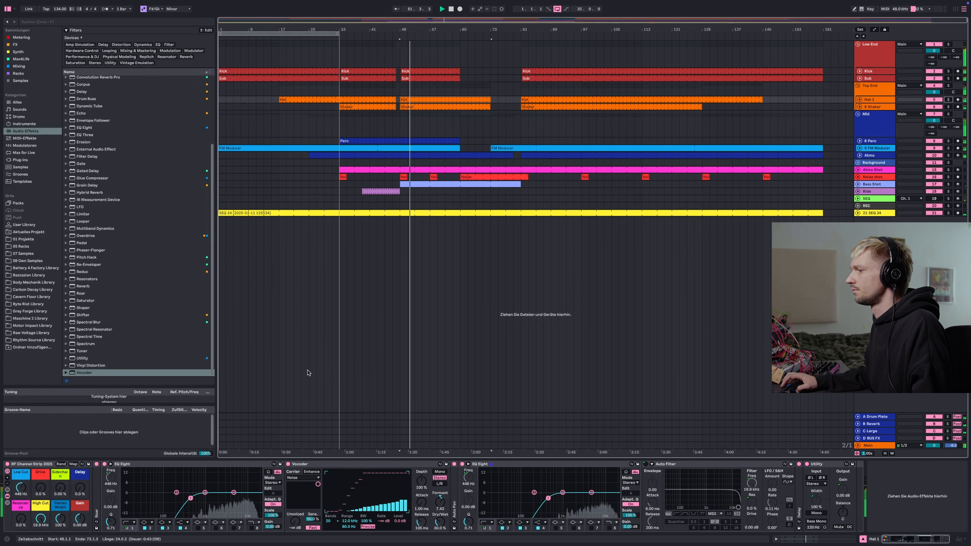
Toggle the Vocoder off and on, lower its Dry/Wet slightly, and stop playback
{"action": "left_click", "coordinate": [288, 464]}
{"action": "left_click", "coordinate": [288, 464]}
{"action": "left_click_drag", "start_coordinate": [440, 522], "coordinate": [440, 527]}
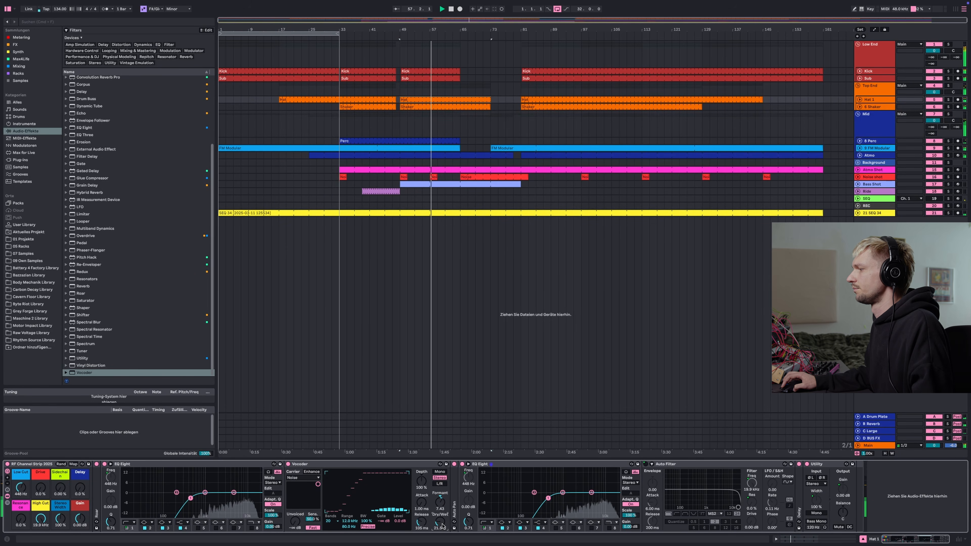
{"action": "key", "text": "space"}
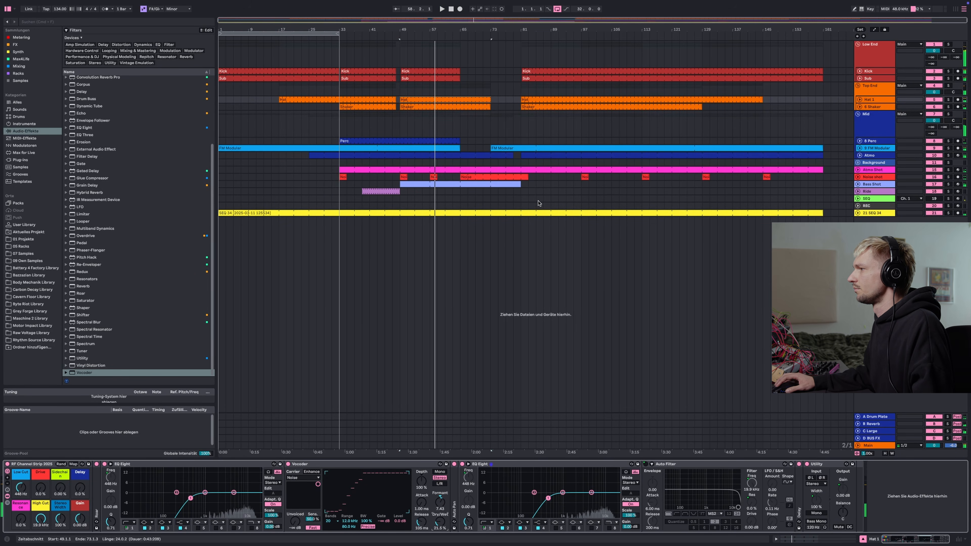
Solo the Noise shot track and play from around bar 49 to listen, then unsolo it
{"action": "left_click", "coordinate": [948, 177]}
{"action": "left_click", "coordinate": [399, 181]}
{"action": "key", "text": "space"}
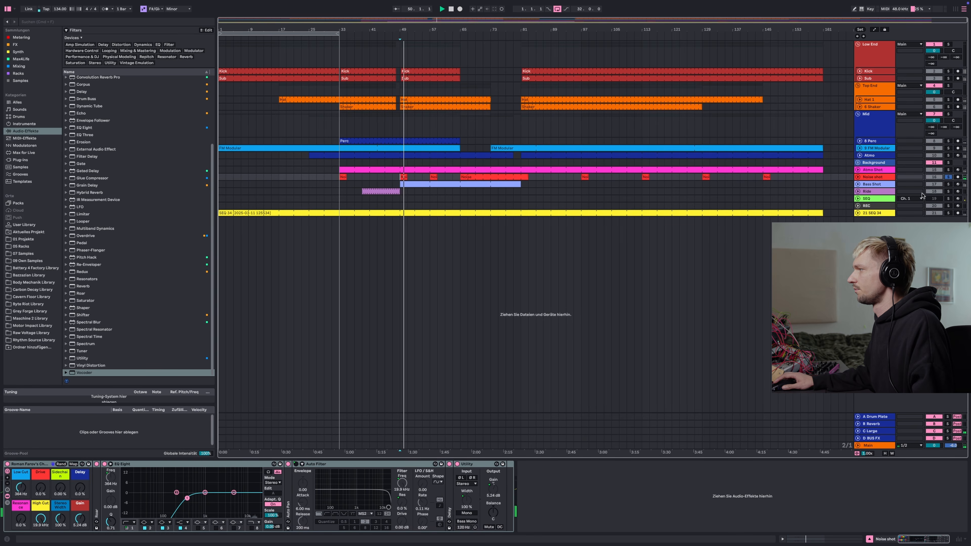
{"action": "left_click", "coordinate": [949, 177]}
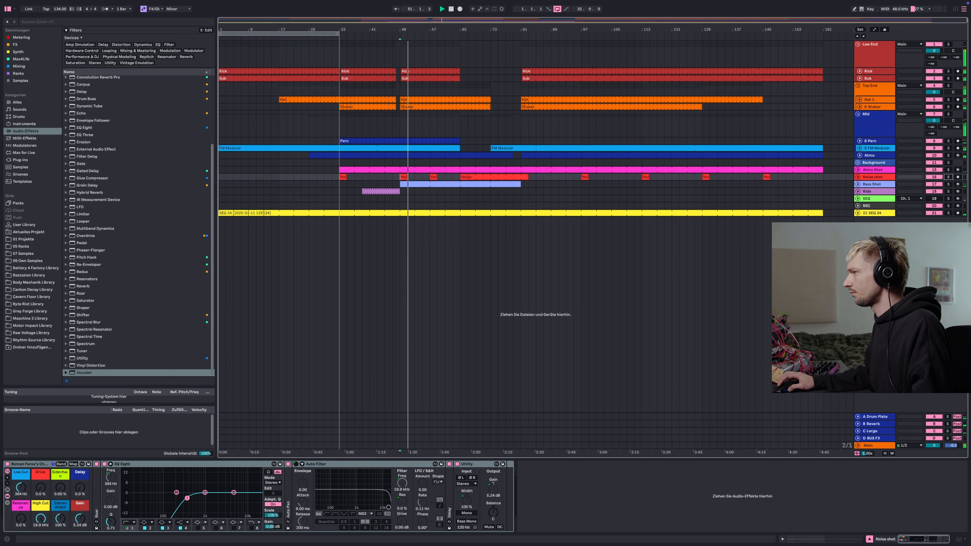
Create a new MIDI track with an Analog synth and switch on its noise generator
{"action": "key", "text": "super+shift+t"}
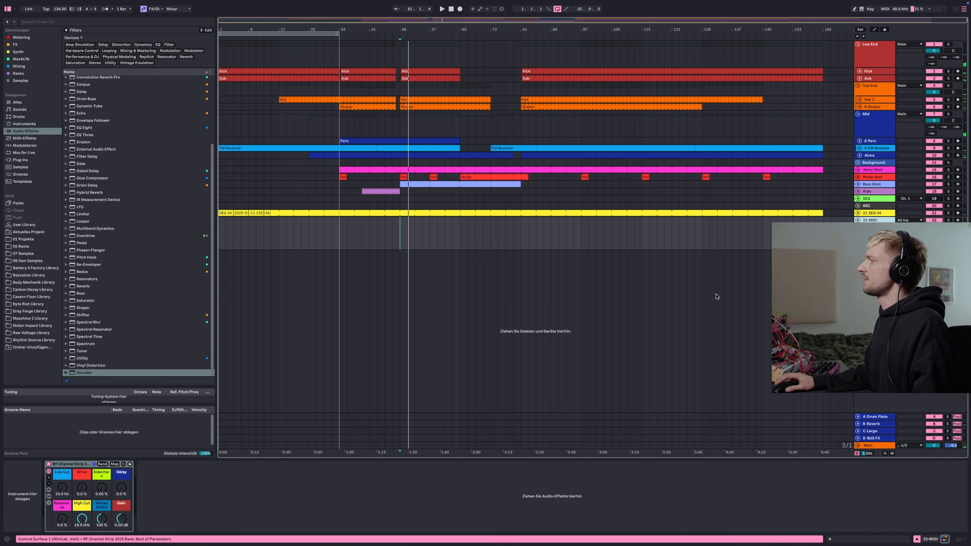
{"action": "left_click", "coordinate": [24, 124]}
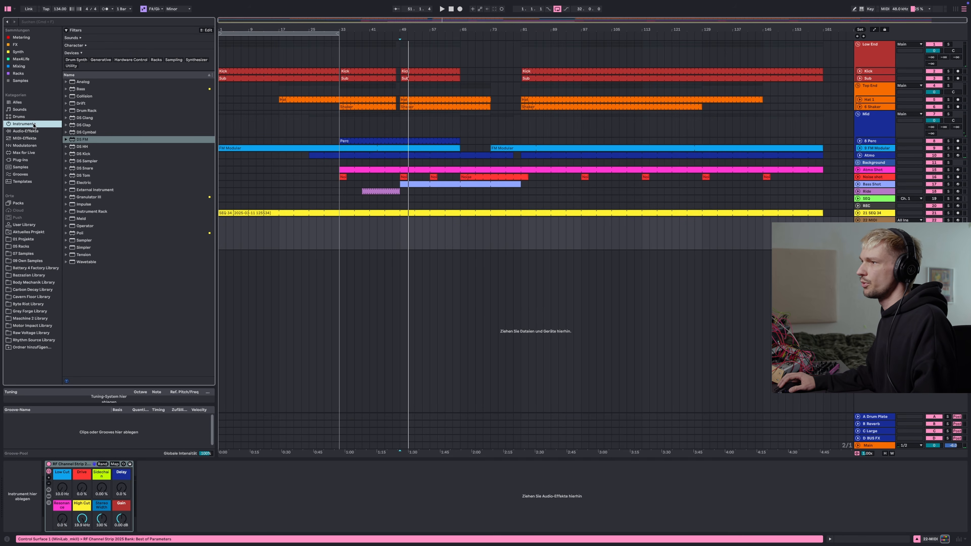
{"action": "double_click", "coordinate": [83, 82]}
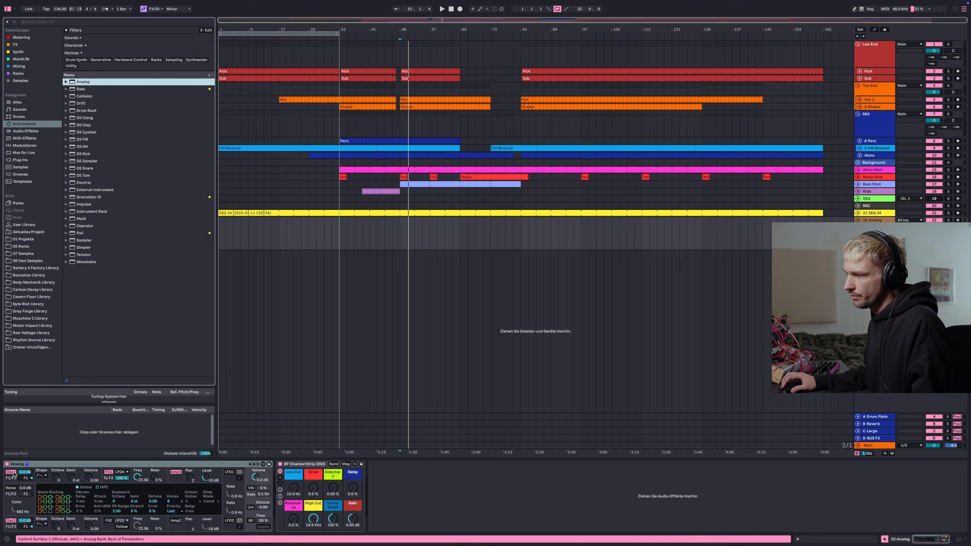
{"action": "left_click", "coordinate": [10, 488]}
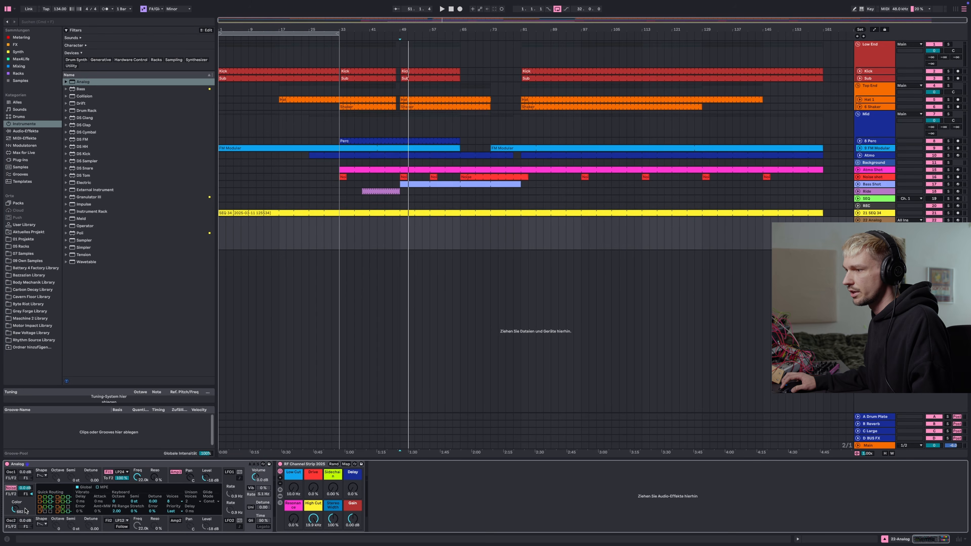
Insert a MIDI clip at bar 33 on the Analog track and draw two short C3 notes in it
{"action": "left_click", "coordinate": [342, 227]}
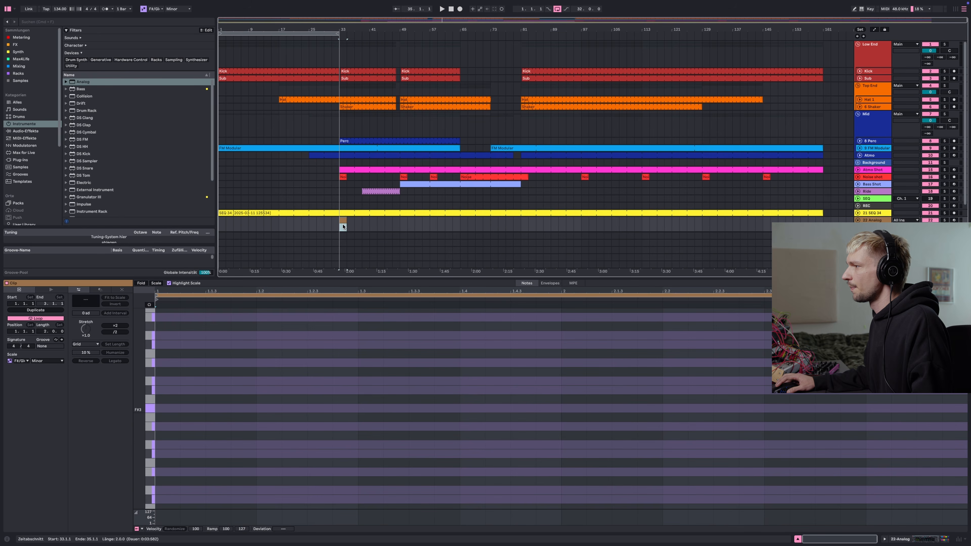
{"action": "key", "text": "super+shift+m"}
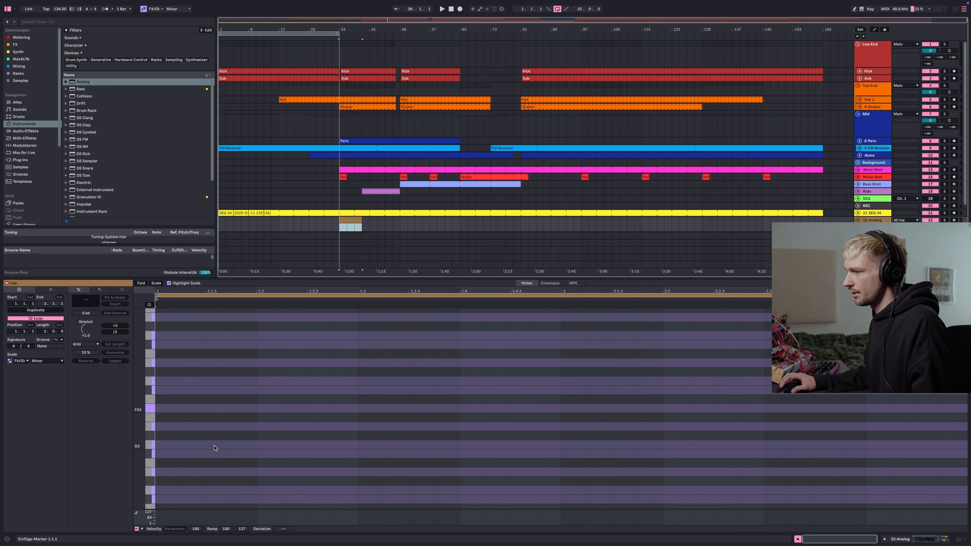
{"action": "double_click", "coordinate": [211, 463]}
{"action": "left_click_drag", "start_coordinate": [228, 466], "coordinate": [256, 464]}
{"action": "double_click", "coordinate": [322, 463]}
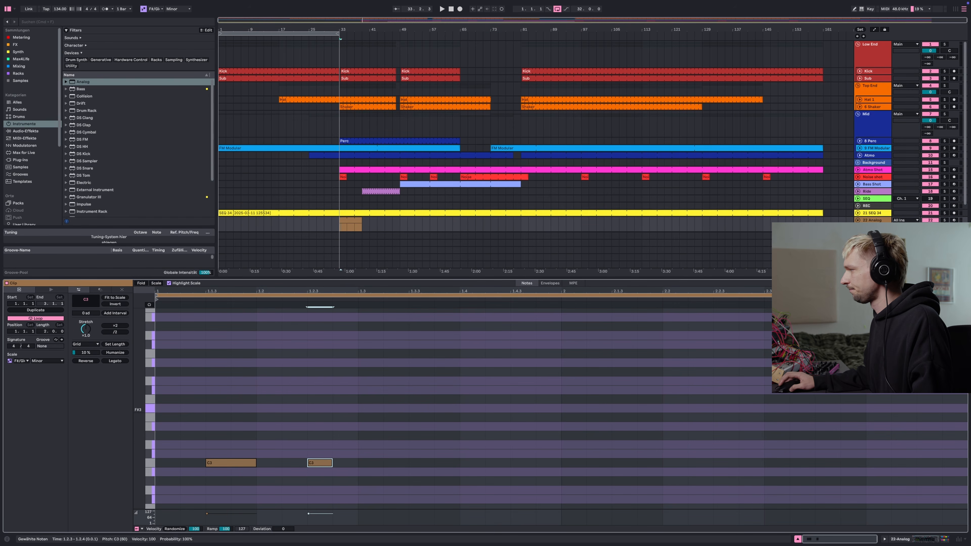
{"action": "key", "text": "shift+Tab"}
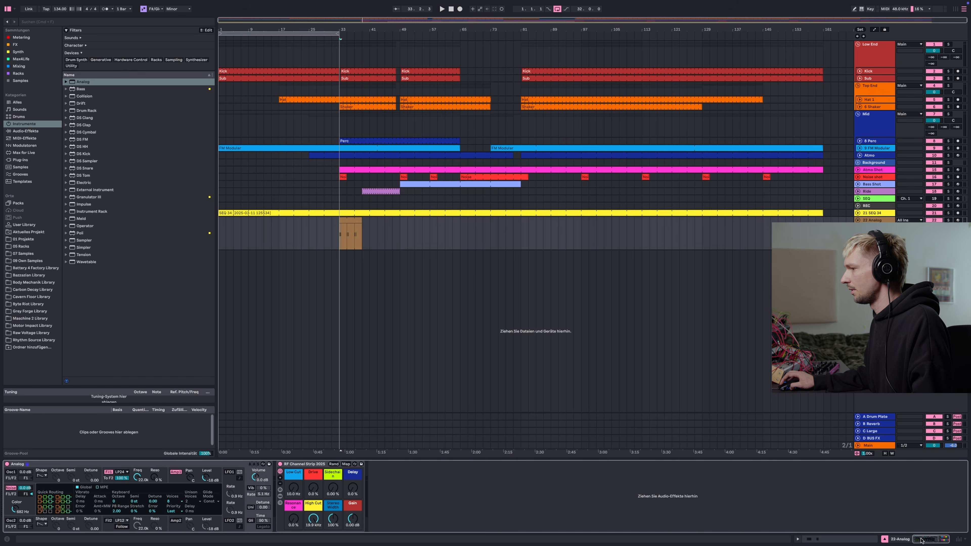
Solo the Analog track and adjust the Analog noise colour
{"action": "left_click", "coordinate": [947, 220]}
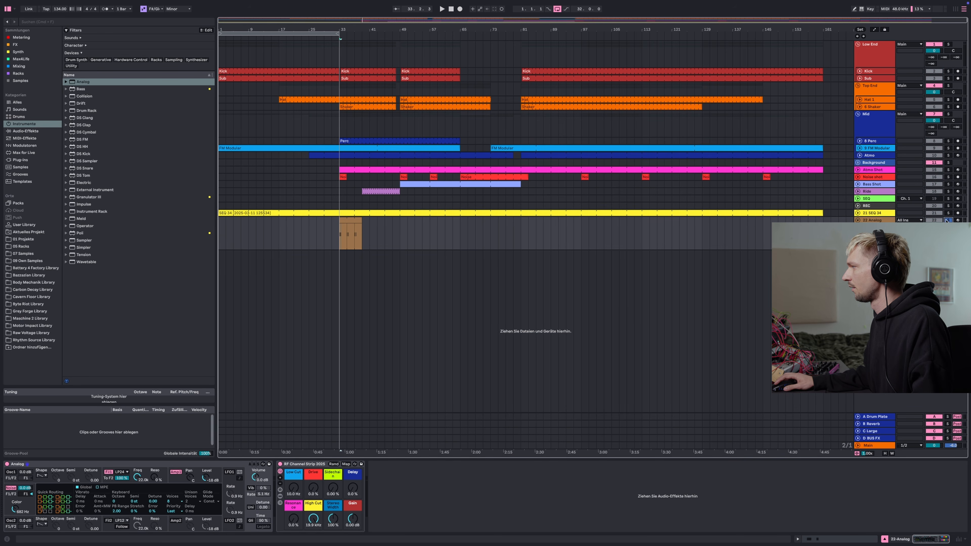
{"action": "left_click", "coordinate": [18, 512]}
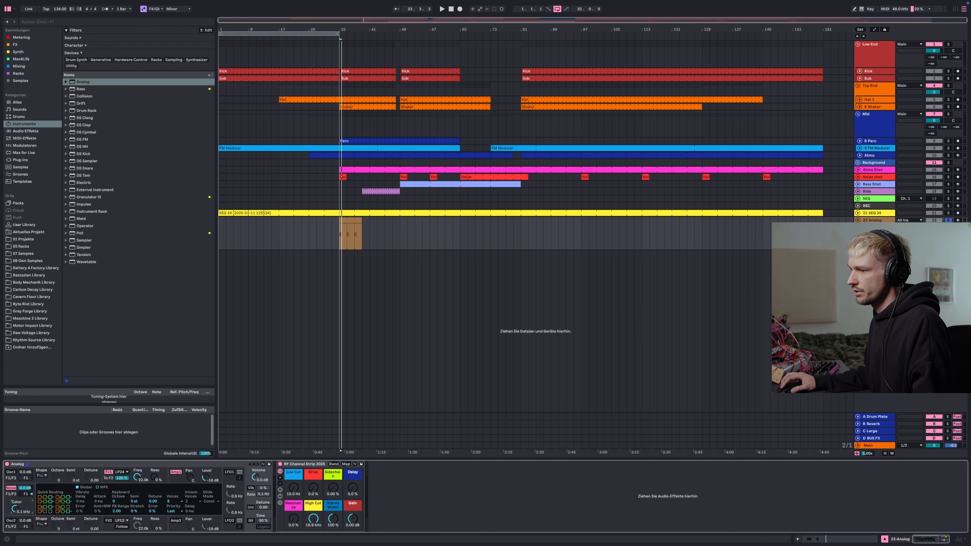
Expand the Analog track's channel strip, raise its Low Cut to about 487 Hz, and cut an EQ Eight band by about 7.7 dB
{"action": "left_click", "coordinate": [280, 496]}
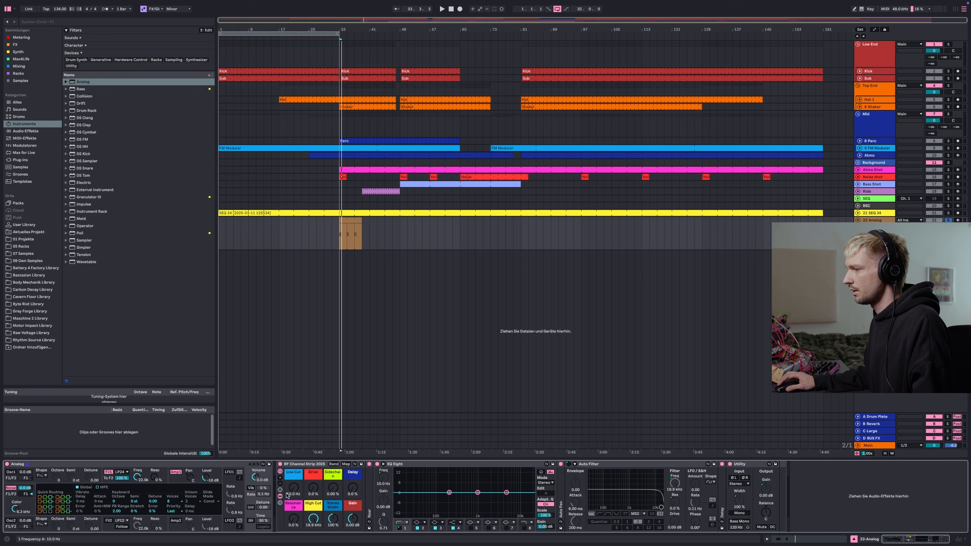
{"action": "left_click_drag", "start_coordinate": [293, 489], "coordinate": [293, 480]}
{"action": "left_click_drag", "start_coordinate": [503, 492], "coordinate": [503, 504]}
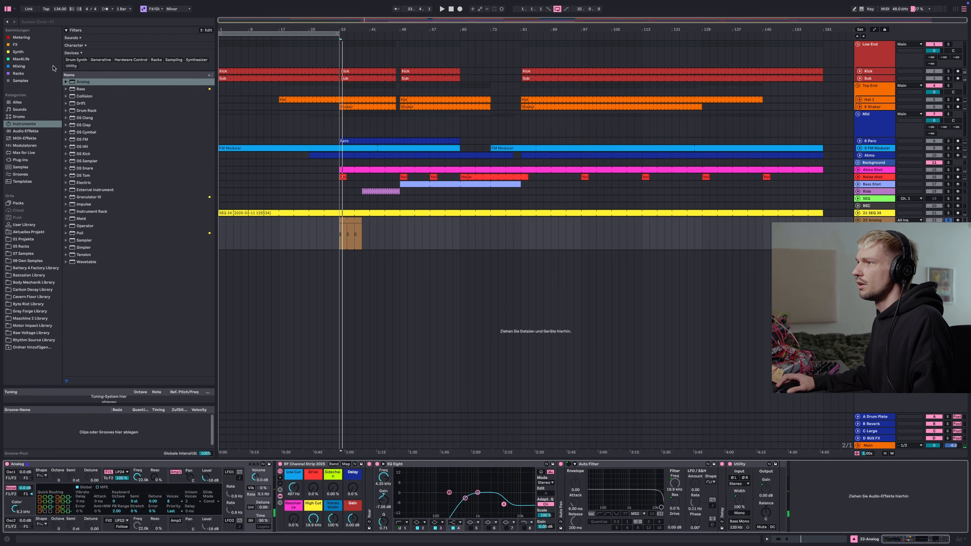
Add an Echo from the FX collection to the Analog track's chain and enable its filter
{"action": "left_click", "coordinate": [15, 44]}
{"action": "double_click", "coordinate": [87, 61]}
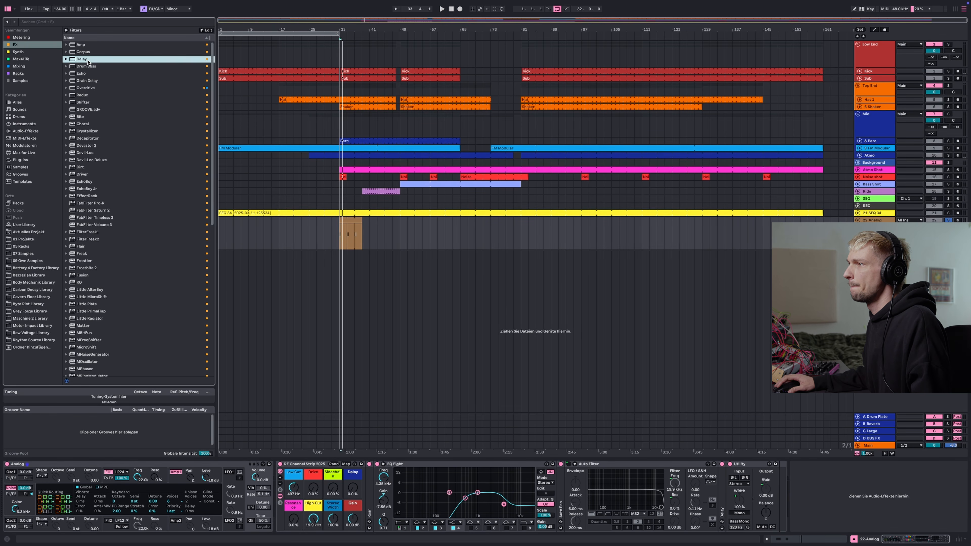
{"action": "key", "text": "super+z"}
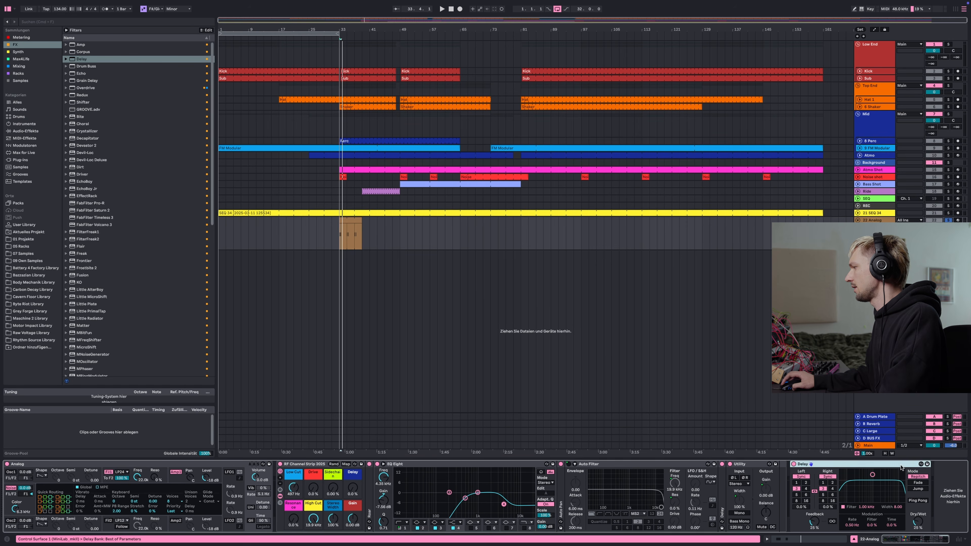
{"action": "double_click", "coordinate": [81, 73]}
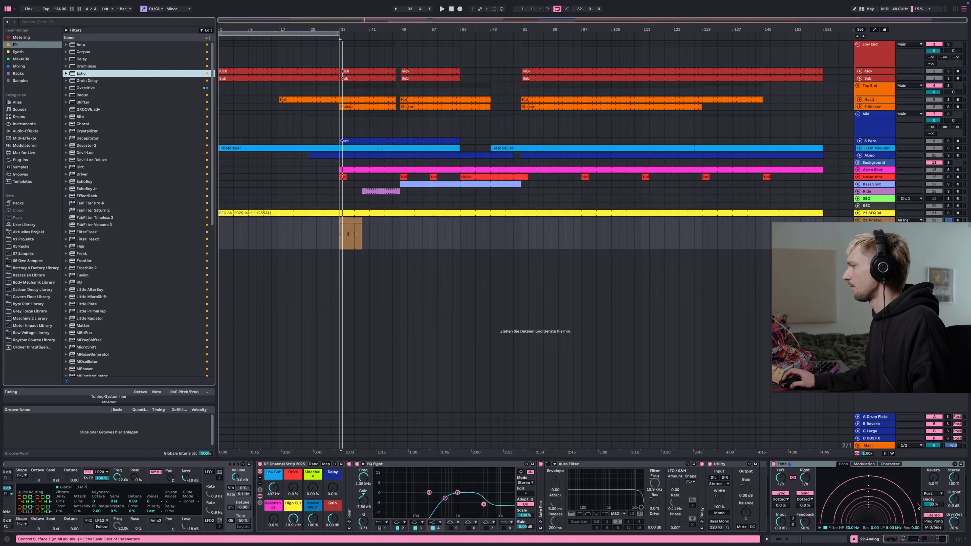
{"action": "left_click", "coordinate": [834, 527]}
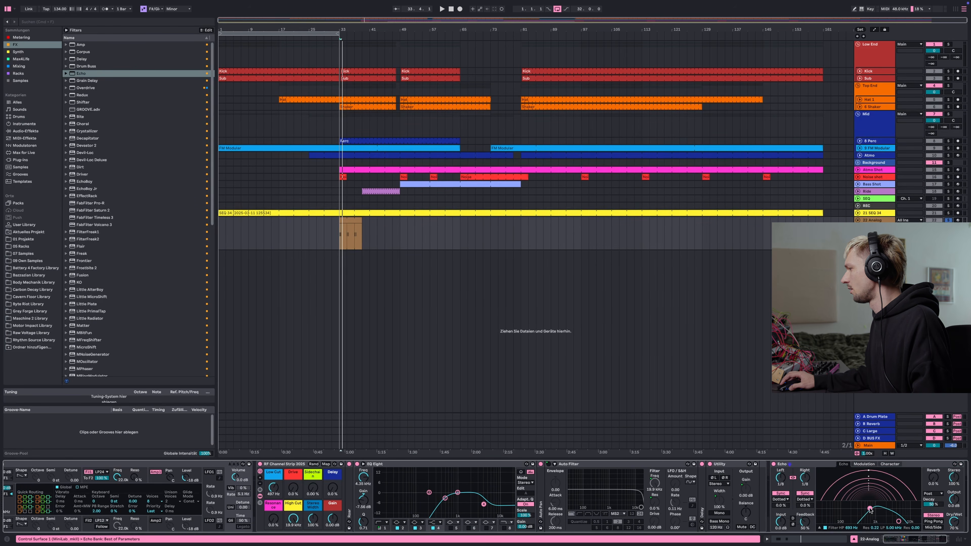
Play back the noise and adjust the Echo's reverb level
{"action": "key", "text": "space"}
{"action": "left_click_drag", "start_coordinate": [899, 522], "coordinate": [953, 545]}
{"action": "key", "text": "space"}
{"action": "key", "text": "space"}
{"action": "scroll", "coordinate": [954, 522], "scroll_direction": "right", "scroll_amount": 2}
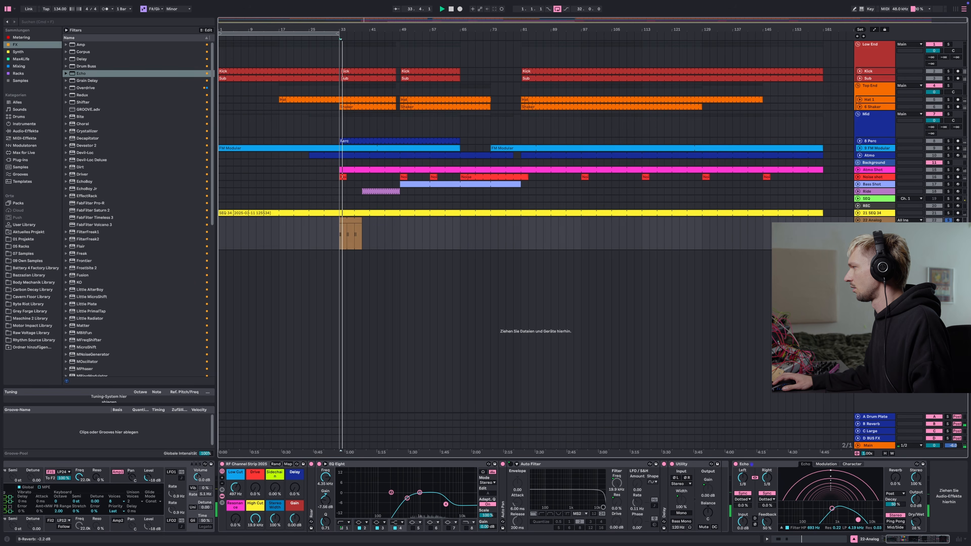
{"action": "key", "text": "space"}
{"action": "key", "text": "space"}
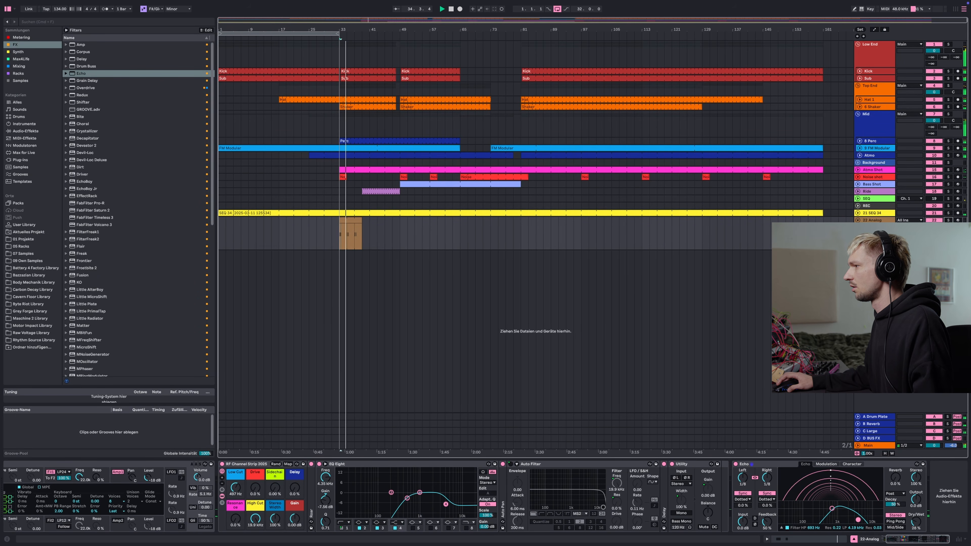
{"action": "key", "text": "space"}
Open the Analog clip, move the first note slightly later and lengthen the second note
{"action": "double_click", "coordinate": [352, 220]}
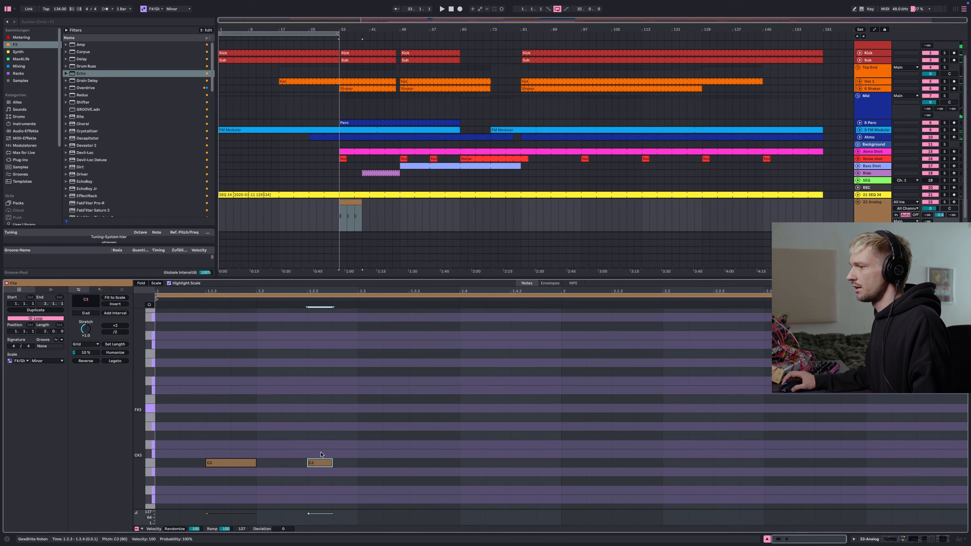
{"action": "left_click_drag", "start_coordinate": [251, 467], "coordinate": [278, 467]}
{"action": "key", "text": "space"}
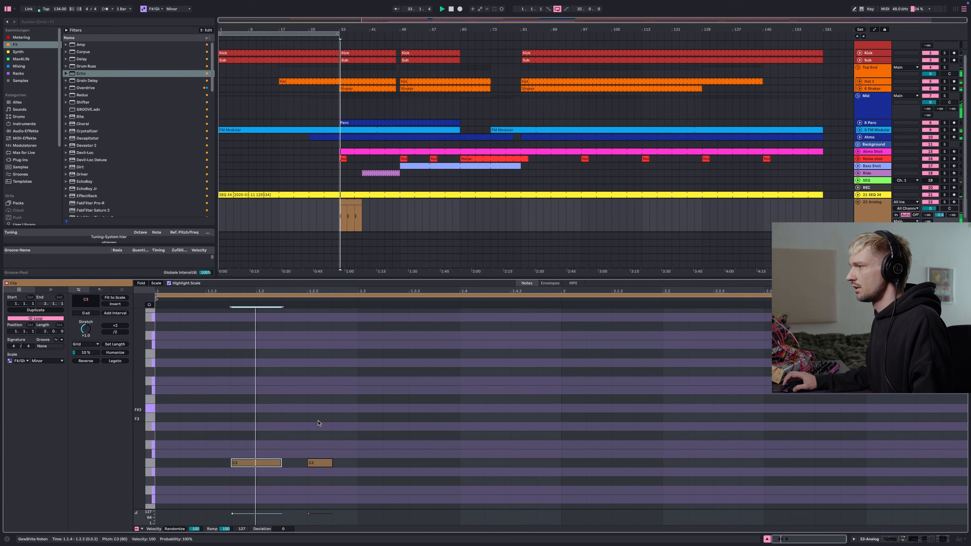
{"action": "left_click_drag", "start_coordinate": [331, 464], "coordinate": [492, 479]}
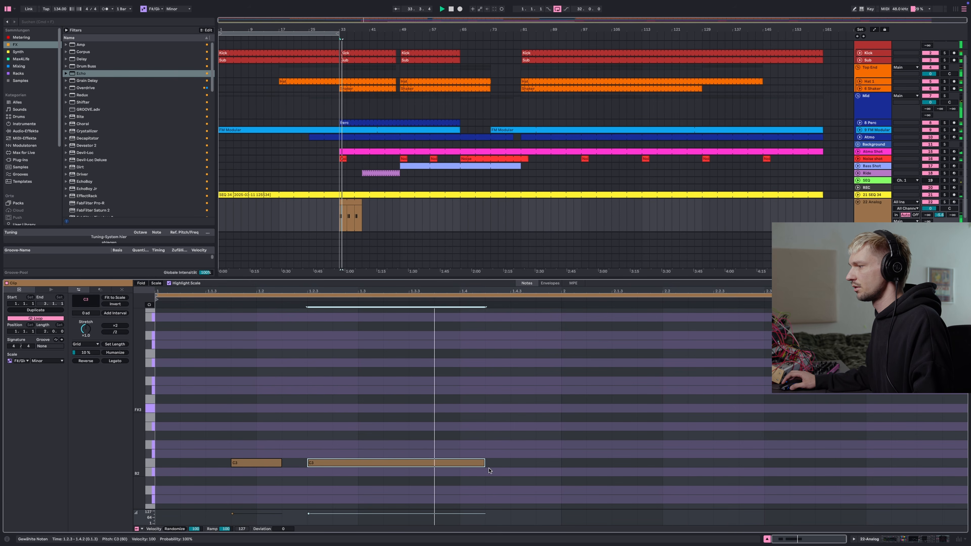
{"action": "left_click", "coordinate": [823, 542]}
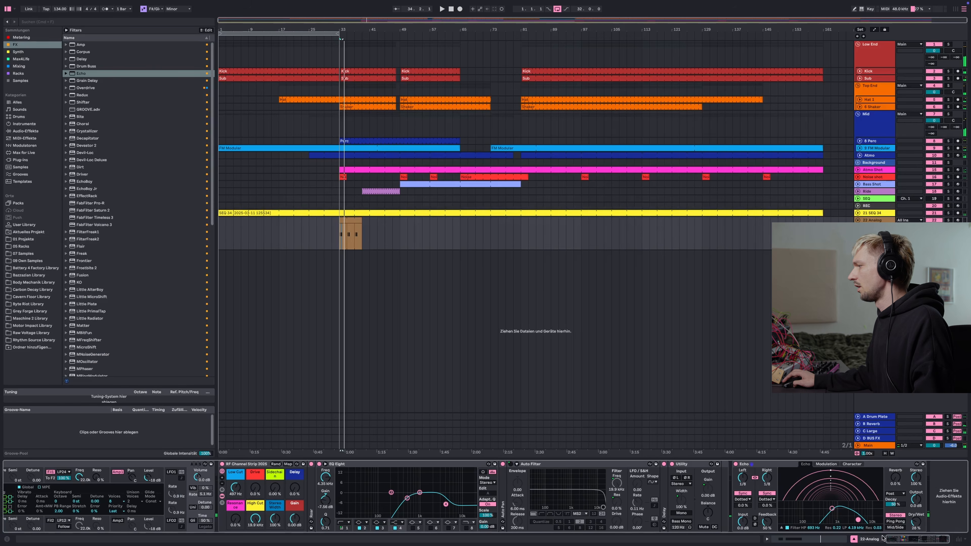
Move the Analog clip slightly earlier and stretch a single C3 note across the whole clip
{"action": "scroll", "coordinate": [949, 535], "scroll_direction": "left", "scroll_amount": 3}
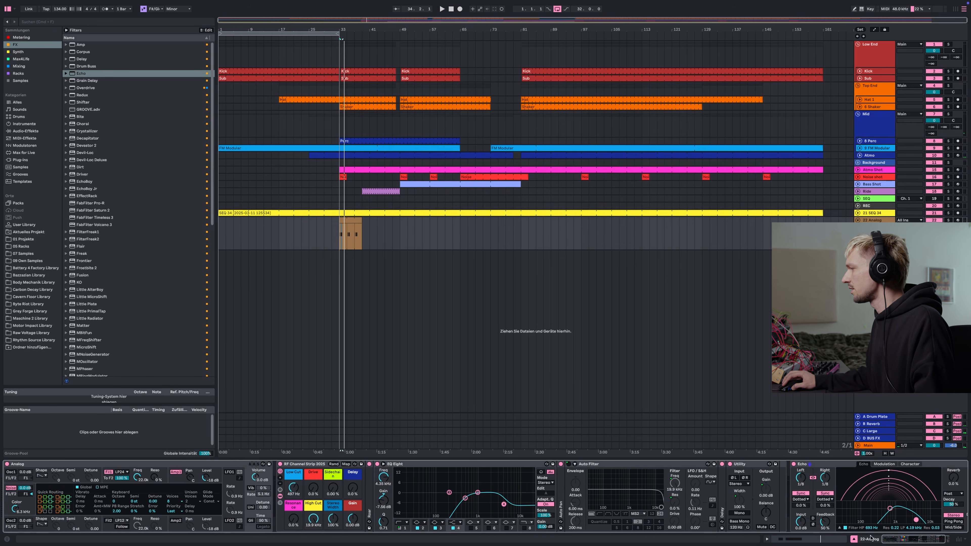
{"action": "left_click_drag", "start_coordinate": [348, 221], "coordinate": [327, 221]}
{"action": "left_click", "coordinate": [823, 541]}
{"action": "left_click_drag", "start_coordinate": [331, 465], "coordinate": [190, 469]}
{"action": "left_click_drag", "start_coordinate": [334, 465], "coordinate": [968, 466]}
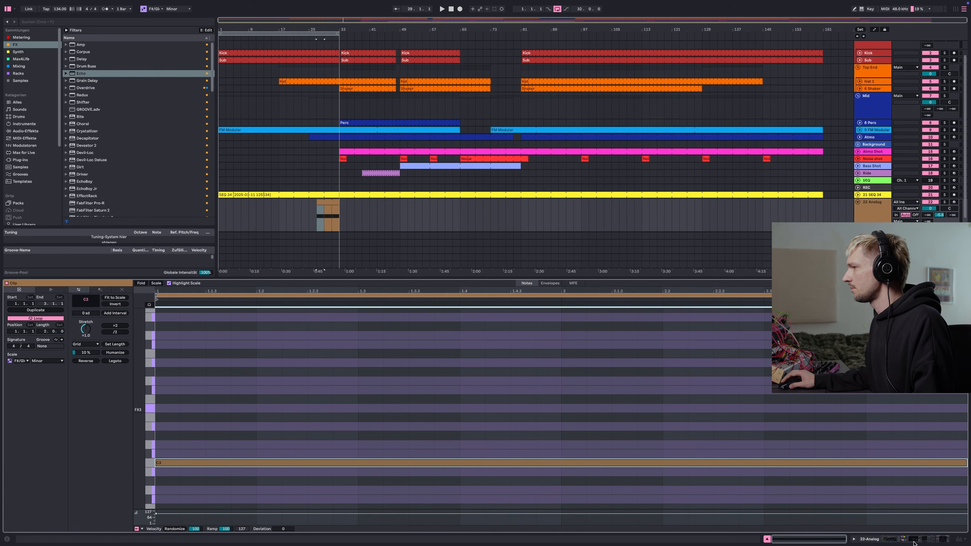
Delete a selected section of the Analog clip near bar 33
{"action": "left_click", "coordinate": [896, 538]}
{"action": "left_click_drag", "start_coordinate": [328, 226], "coordinate": [338, 220]}
{"action": "key", "text": "Delete"}
{"action": "scroll", "coordinate": [332, 222], "scroll_direction": "up", "scroll_amount": 10}
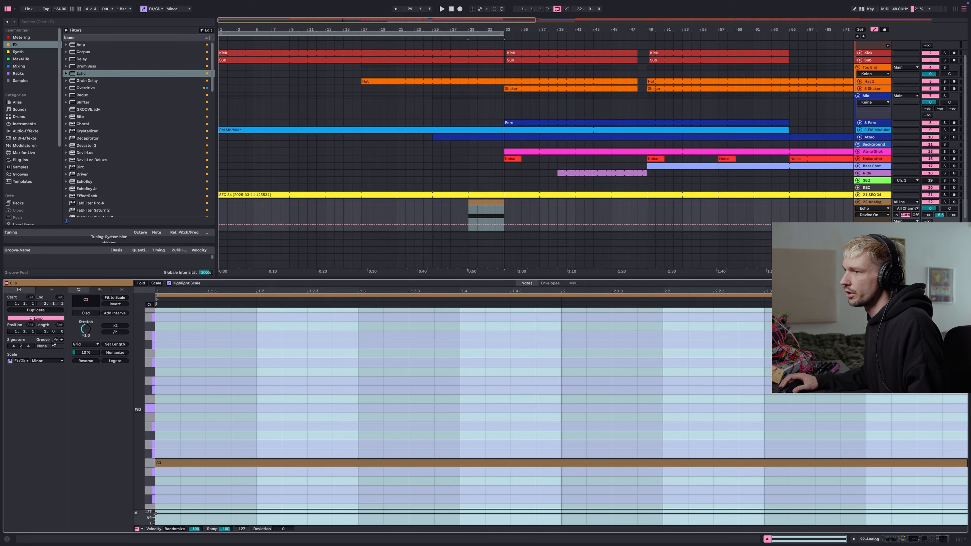
{"action": "left_click_drag", "start_coordinate": [46, 332], "coordinate": [45, 332]}
{"action": "left_click_drag", "start_coordinate": [479, 463], "coordinate": [805, 463]}
{"action": "key", "text": "shift+Tab"}
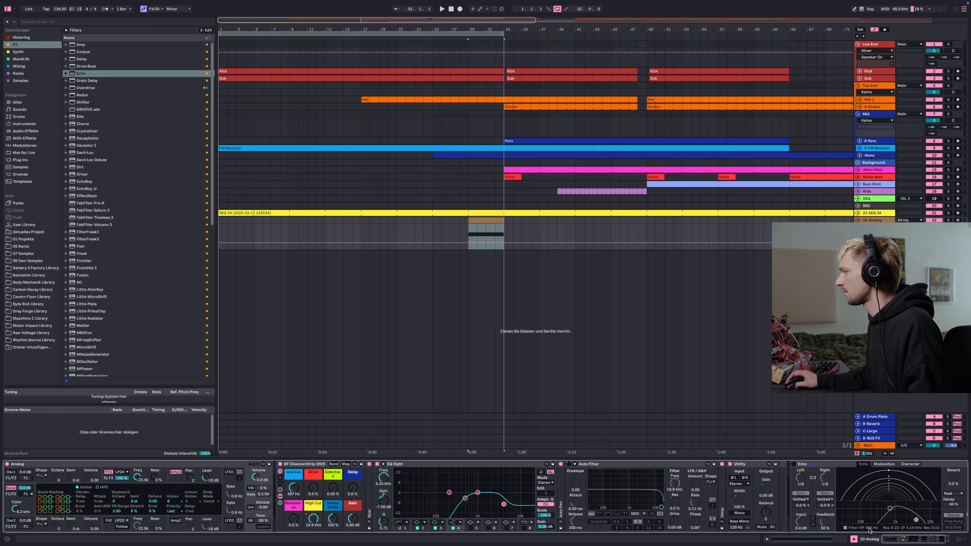
Load Devil-Loc Deluxe onto the Analog track and adjust its Crunch
{"action": "left_click", "coordinate": [486, 228]}
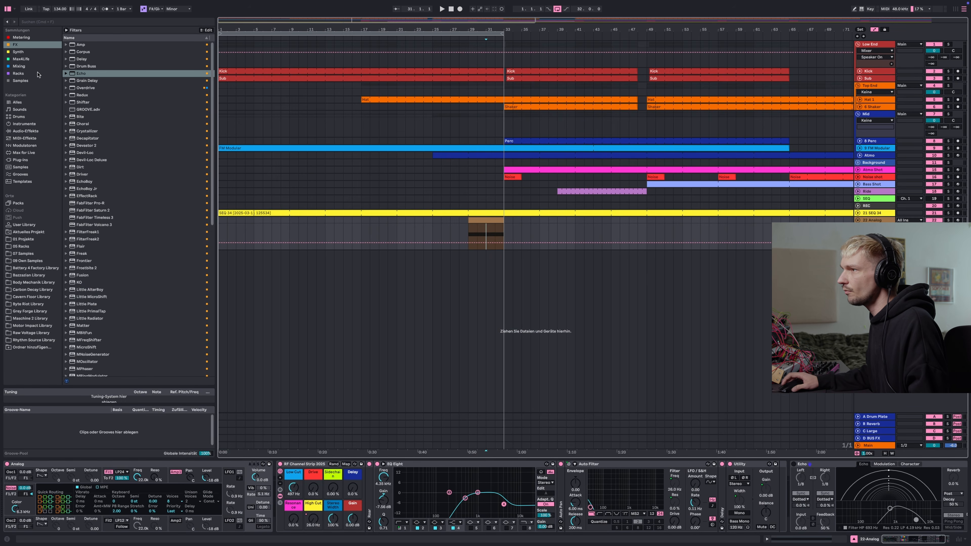
{"action": "left_click", "coordinate": [136, 159]}
{"action": "scroll", "coordinate": [136, 157], "scroll_direction": "down", "scroll_amount": 1}
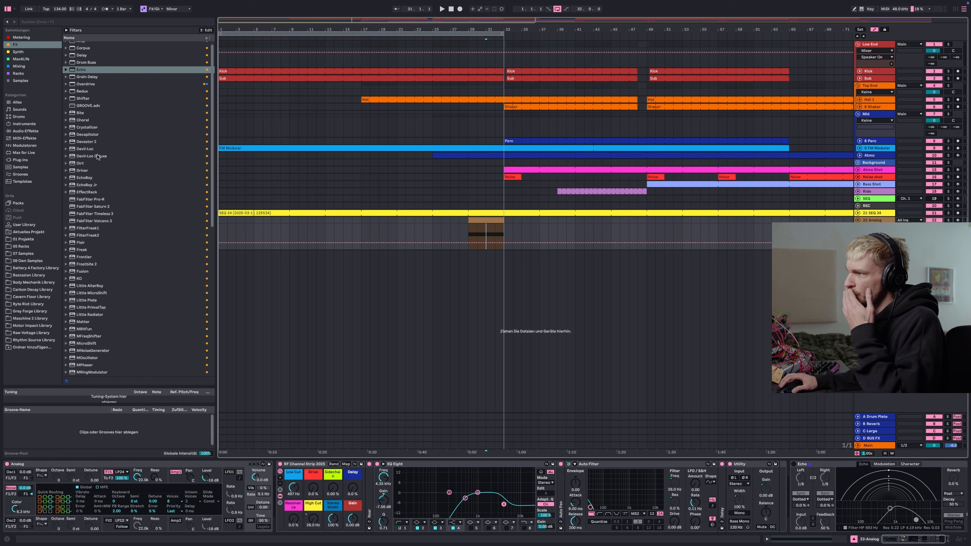
{"action": "key", "text": "Return"}
{"action": "left_click_drag", "start_coordinate": [399, 177], "coordinate": [394, 192]}
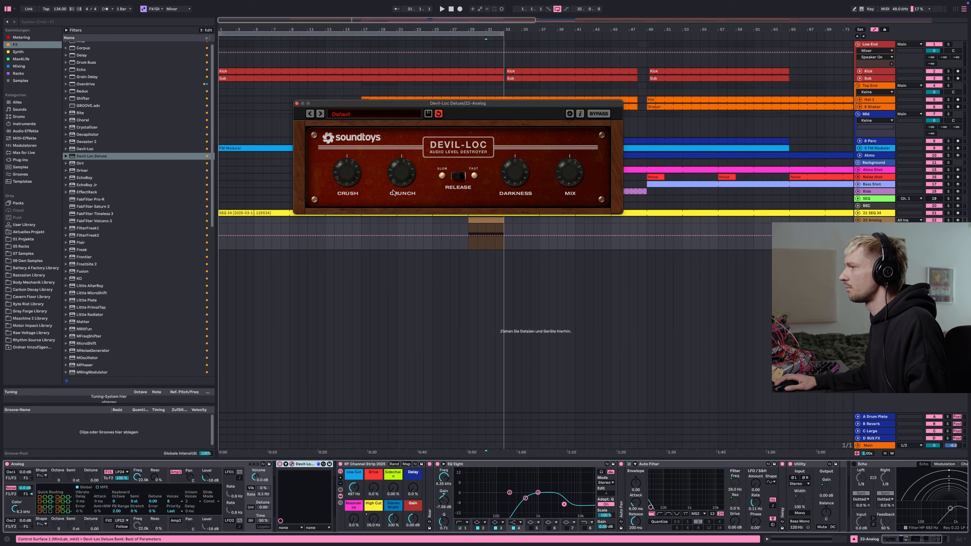
{"action": "left_click", "coordinate": [296, 103]}
Lower the Analog track's channel-strip gain to about -12.4 dB
{"action": "mouse_move", "coordinate": [411, 512]}
{"action": "left_mouse_down"}
{"action": "mouse_move", "coordinate": [410, 526]}
{"action": "mouse_move", "coordinate": [411, 513]}
{"action": "left_mouse_up"}
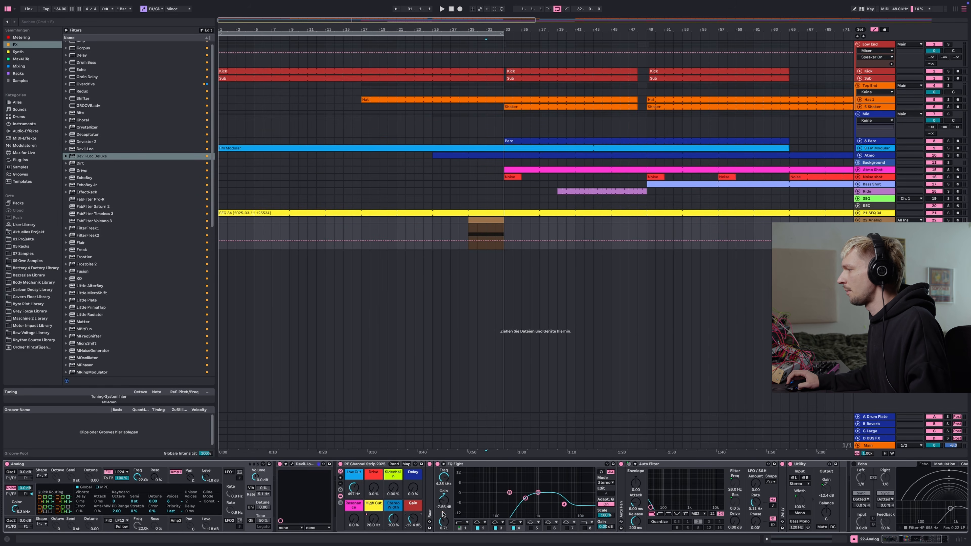
{"action": "left_click_drag", "start_coordinate": [894, 538], "coordinate": [897, 539]}
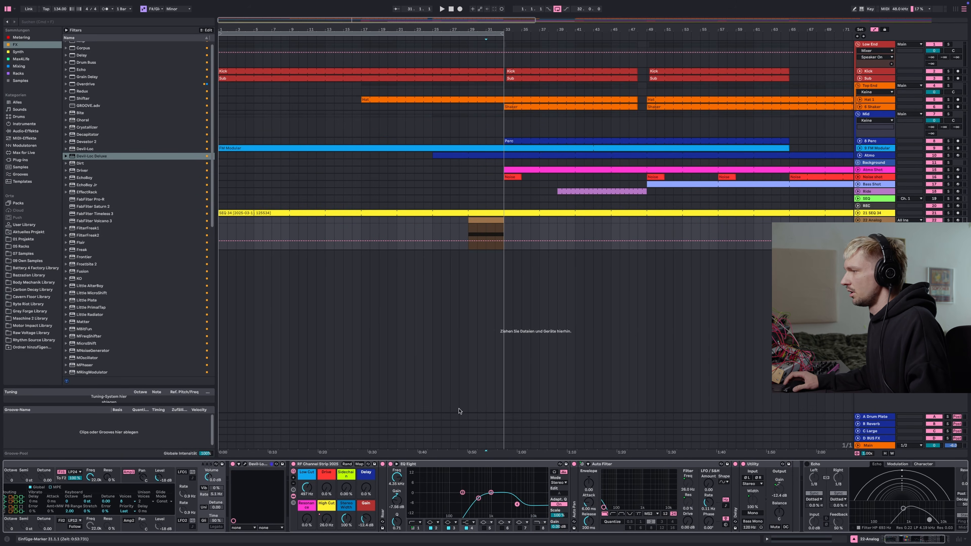
Show the Analog track's channel-strip filter automation and move the start of its rising ramp earlier
{"action": "left_click", "coordinate": [470, 212]}
{"action": "right_click", "coordinate": [325, 516]}
{"action": "left_click", "coordinate": [373, 363]}
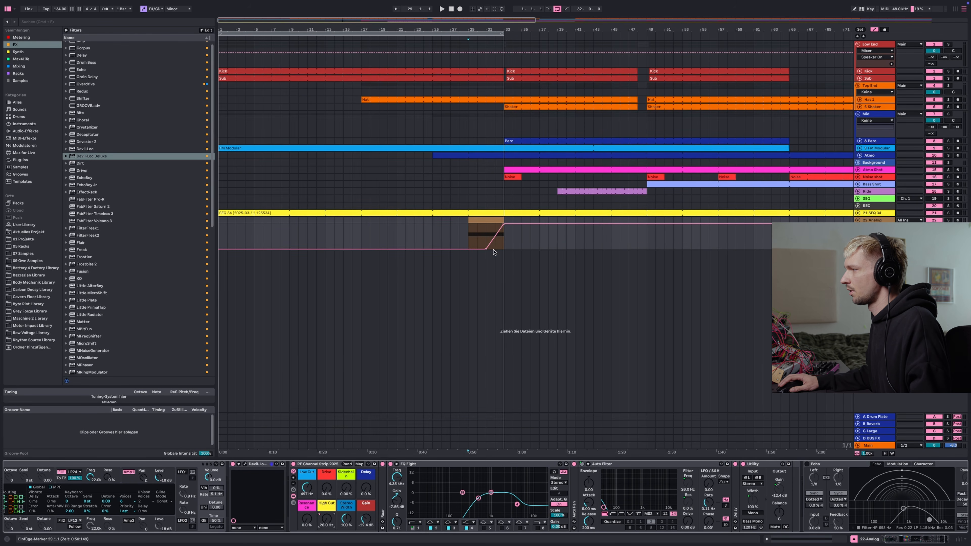
{"action": "left_click_drag", "start_coordinate": [486, 249], "coordinate": [468, 248]}
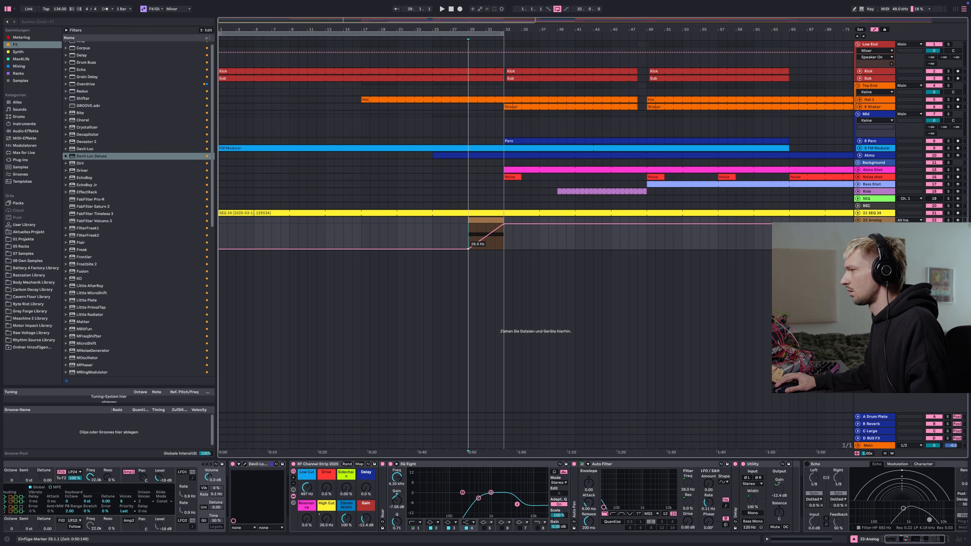
Play back while nudging the Analog channel strip's Low Cut and lowering its Gain further
{"action": "key", "text": "space"}
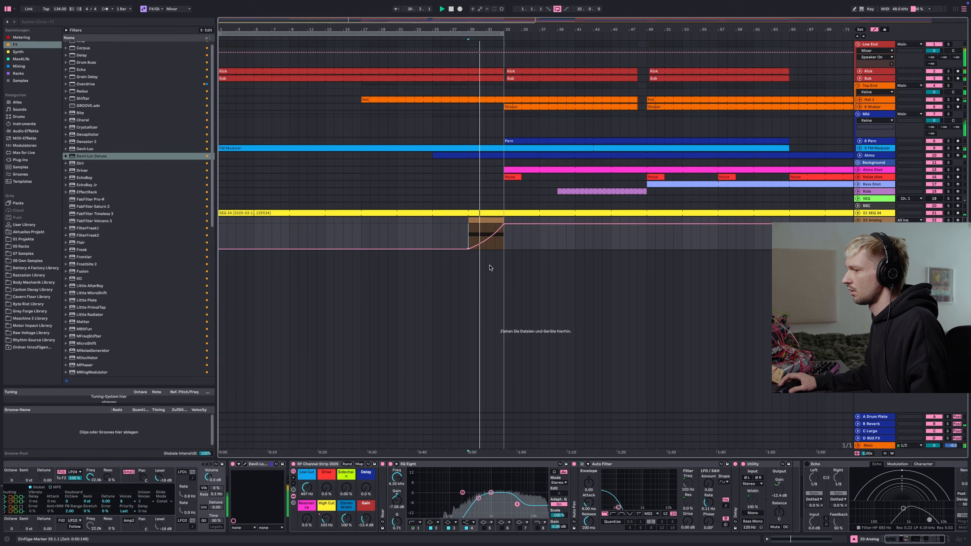
{"action": "left_click_drag", "start_coordinate": [307, 487], "coordinate": [306, 480]}
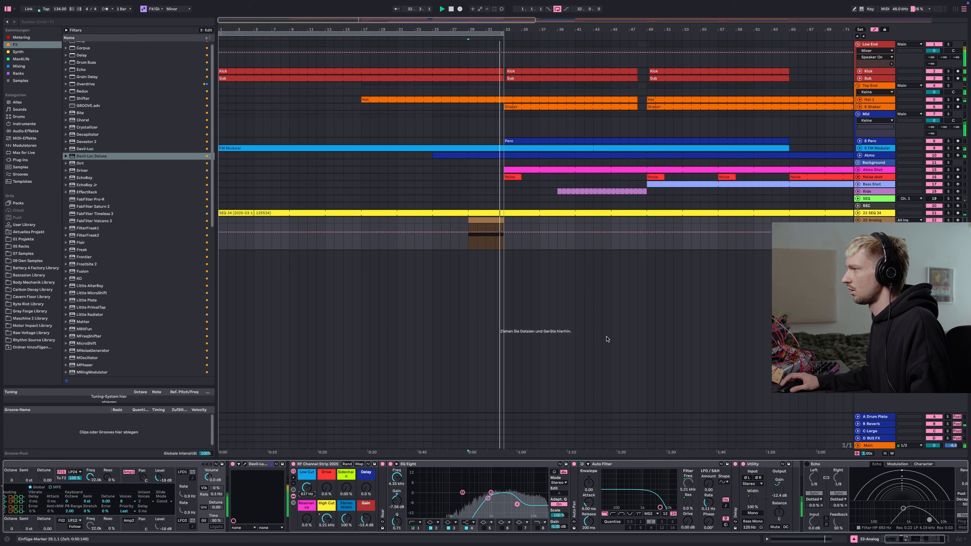
{"action": "left_click_drag", "start_coordinate": [366, 518], "coordinate": [366, 531]}
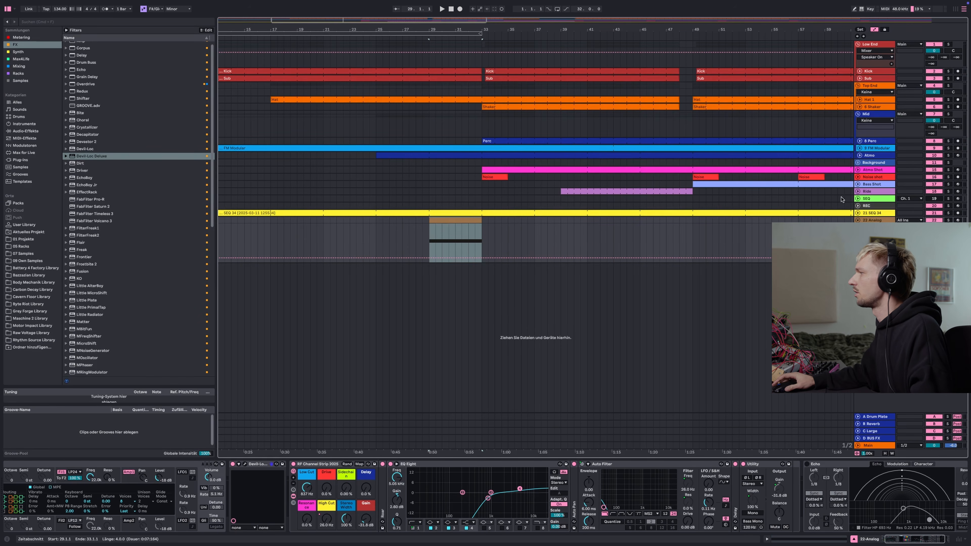
Collapse the Analog track, zoom out and review the Hat and SEQ tracks' device chains
{"action": "left_click", "coordinate": [858, 221]}
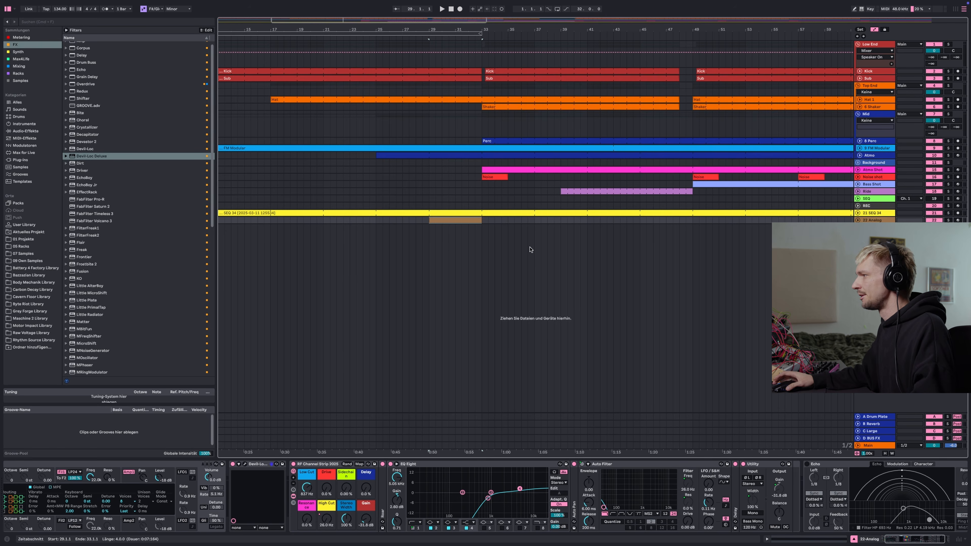
{"action": "scroll", "coordinate": [461, 220], "scroll_direction": "up", "scroll_amount": 2}
{"action": "scroll", "coordinate": [461, 220], "scroll_direction": "down", "scroll_amount": 4}
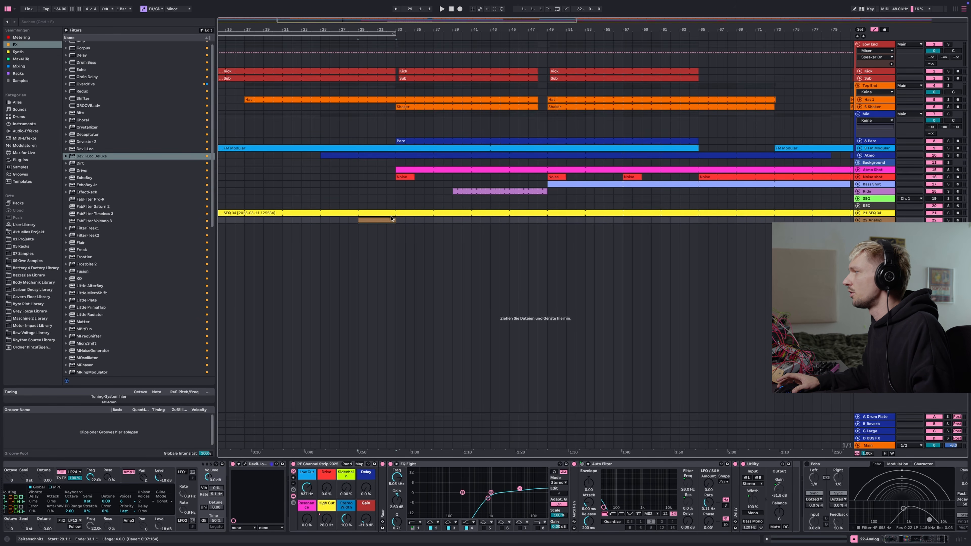
{"action": "scroll", "coordinate": [369, 217], "scroll_direction": "up", "scroll_amount": 3}
{"action": "scroll", "coordinate": [370, 217], "scroll_direction": "down", "scroll_amount": 3}
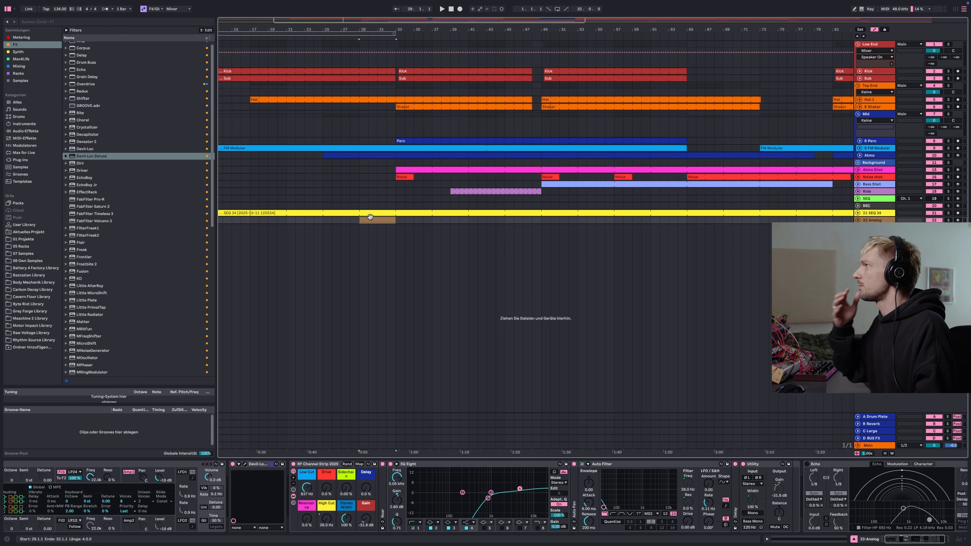
{"action": "scroll", "coordinate": [370, 216], "scroll_direction": "down", "scroll_amount": 2}
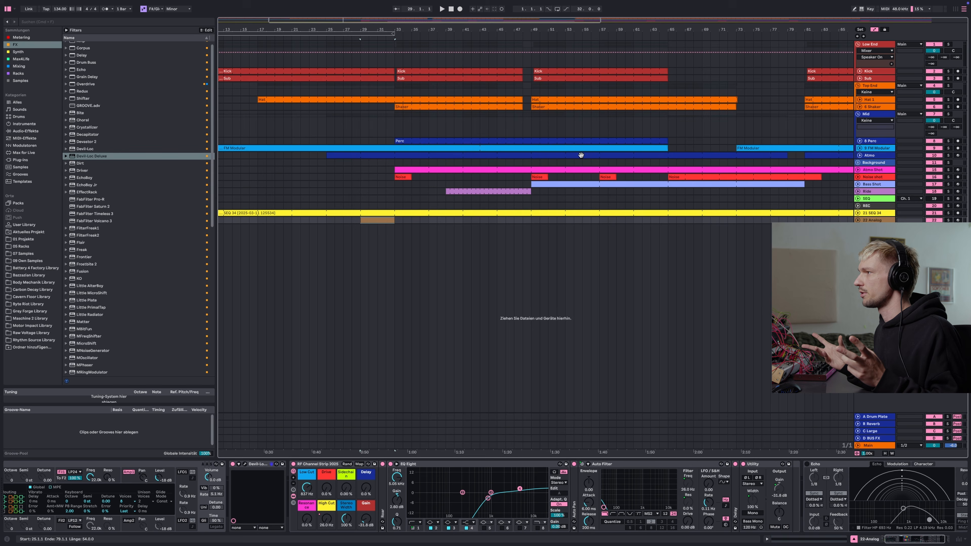
{"action": "left_click", "coordinate": [572, 99]}
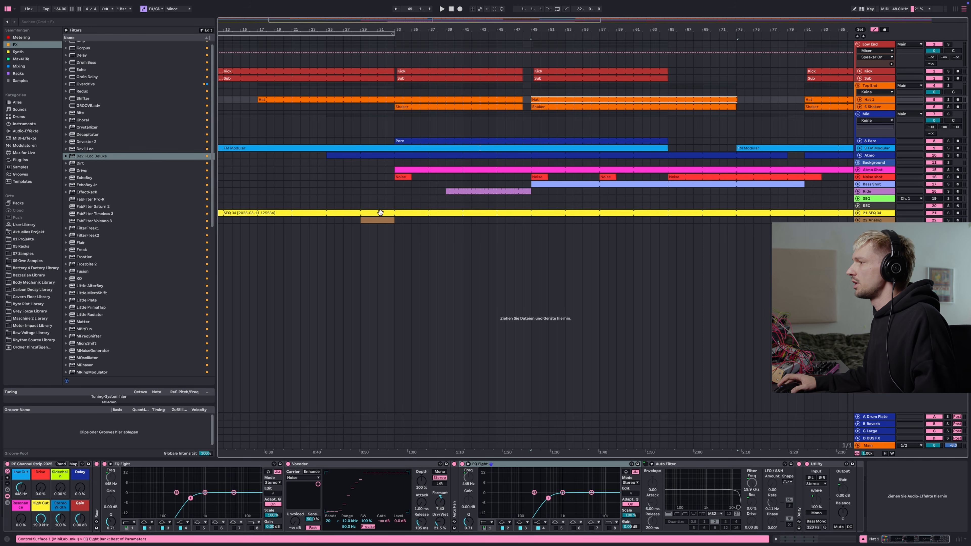
{"action": "left_click", "coordinate": [419, 213]}
{"action": "scroll", "coordinate": [419, 213], "scroll_direction": "up", "scroll_amount": 3}
{"action": "scroll", "coordinate": [419, 213], "scroll_direction": "down", "scroll_amount": 6}
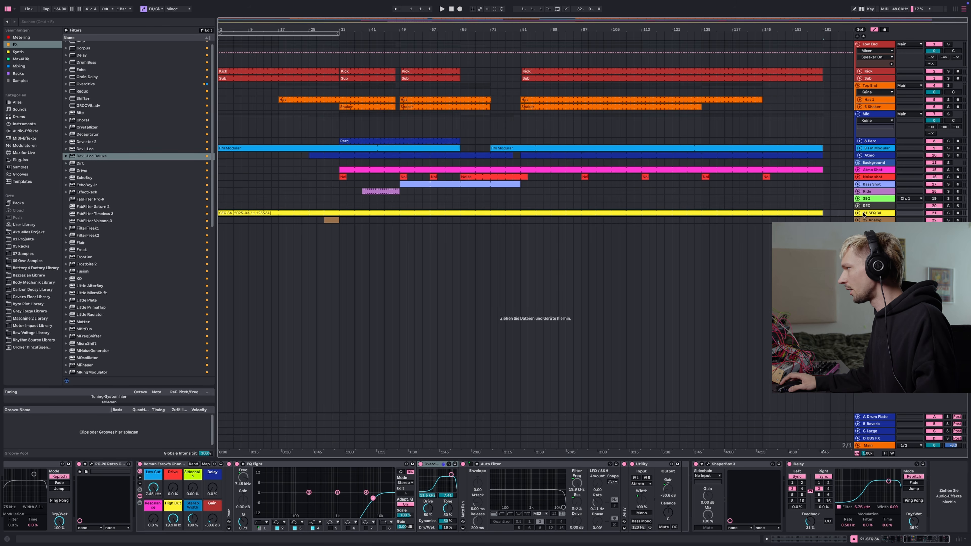
Create a new audio track, search the browser samples for tape noise and add the Tape Noise sample to it
{"action": "key", "text": "super+t"}
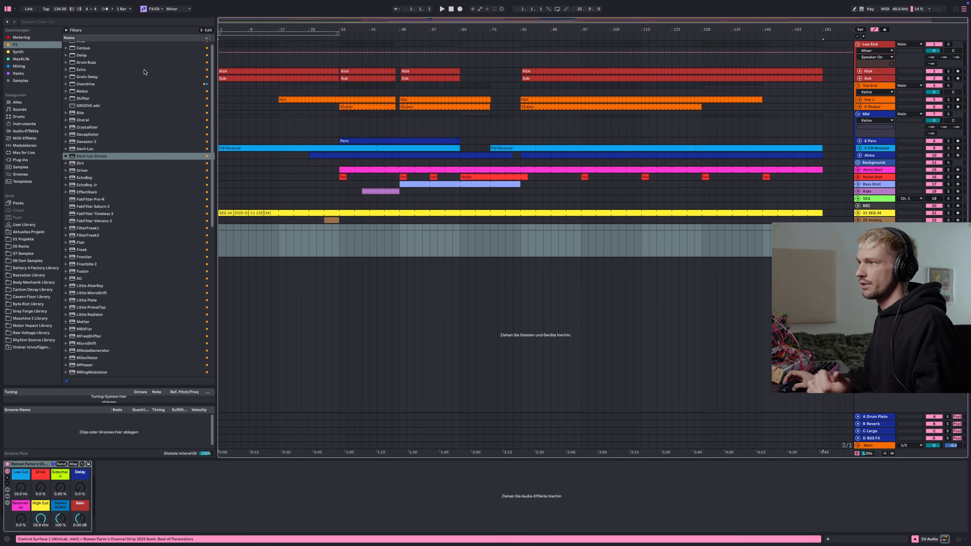
{"action": "left_click", "coordinate": [87, 22]}
{"action": "type", "text": "ta"}
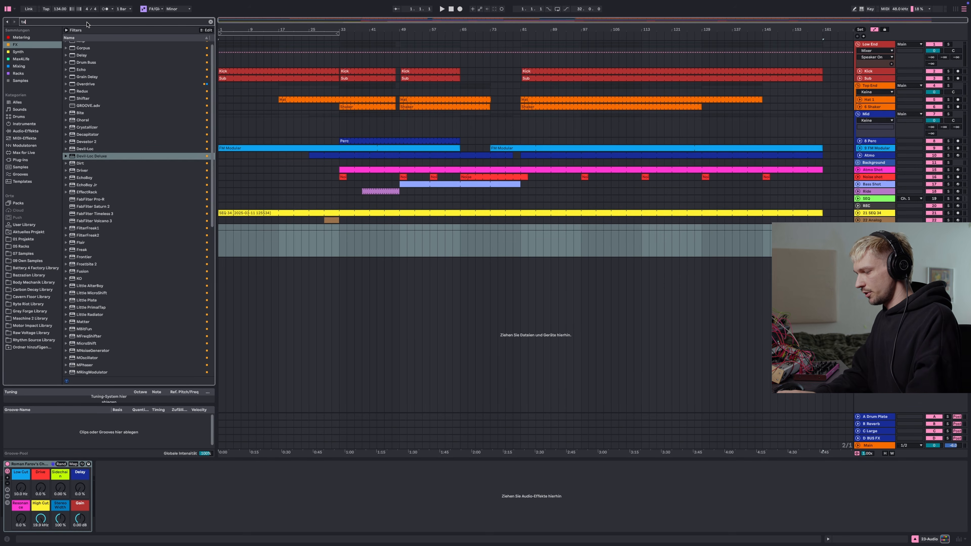
{"action": "type", "text": "pe noise"}
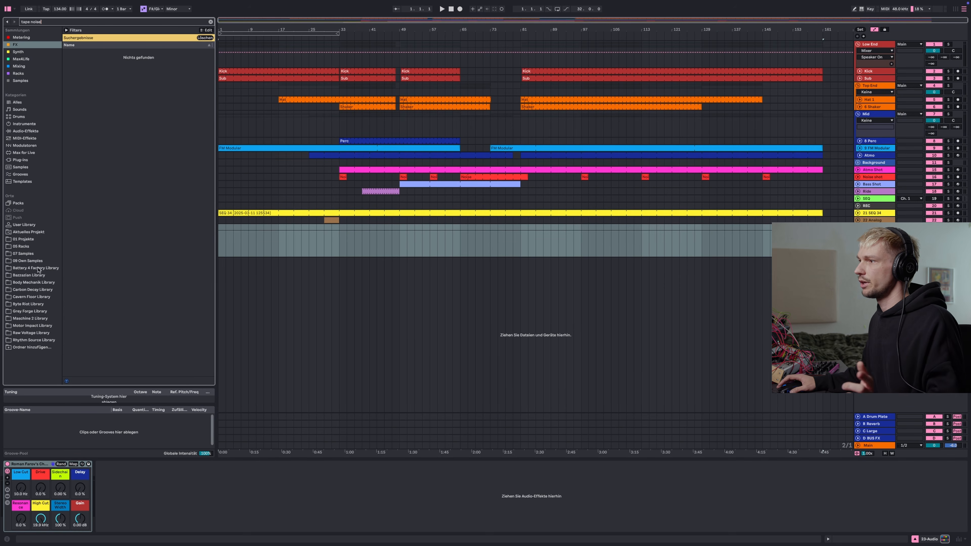
{"action": "left_click", "coordinate": [20, 167]}
{"action": "left_click_drag", "start_coordinate": [99, 98], "coordinate": [284, 228]}
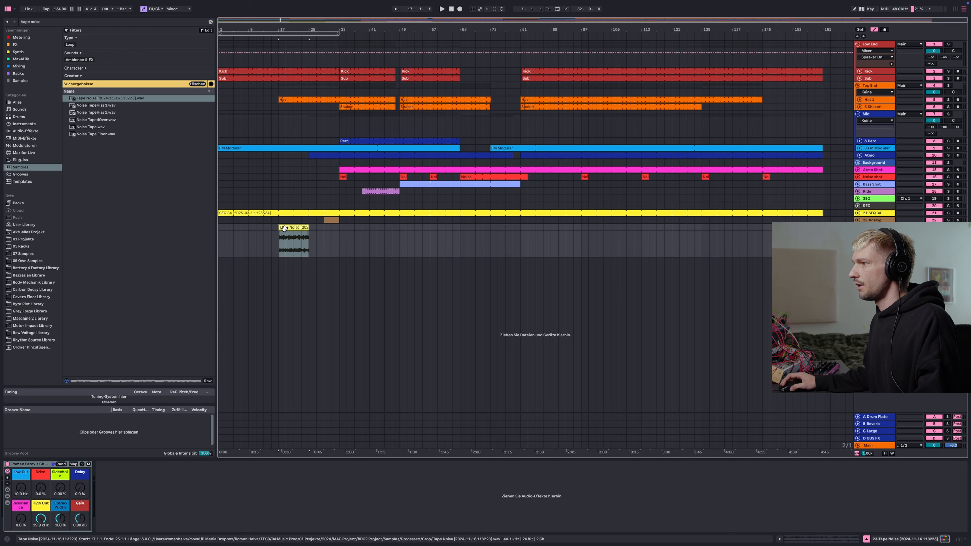
Raise the Tape Noise track's channel-strip Low Cut to about 7.40 kHz and play it back
{"action": "left_click", "coordinate": [7, 497]}
{"action": "left_click_drag", "start_coordinate": [21, 488], "coordinate": [21, 428]}
{"action": "key", "text": "space"}
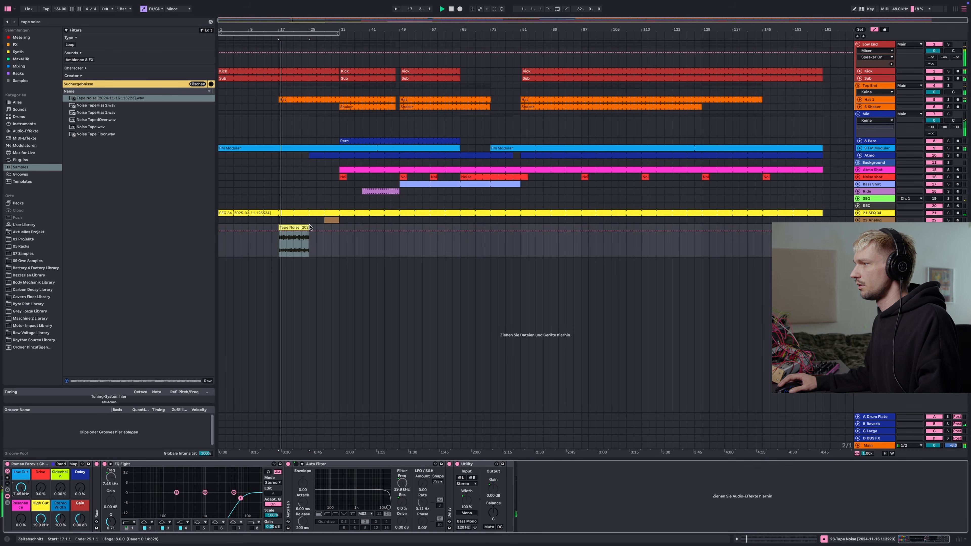
Stretch the Tape Noise clip so it spans the whole arrangement from the start to the end
{"action": "left_click_drag", "start_coordinate": [310, 227], "coordinate": [453, 227]}
{"action": "left_click_drag", "start_coordinate": [279, 227], "coordinate": [218, 227]}
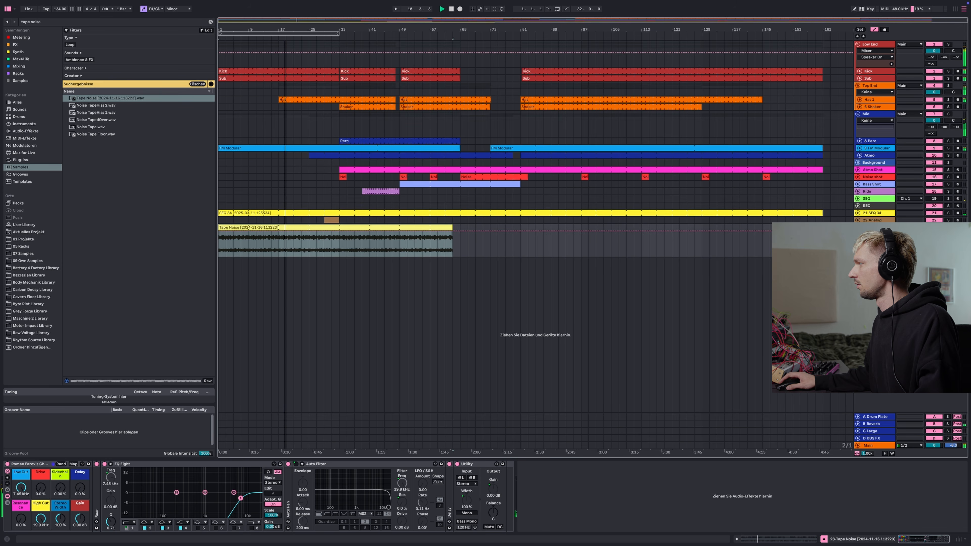
{"action": "left_click_drag", "start_coordinate": [452, 227], "coordinate": [823, 227]}
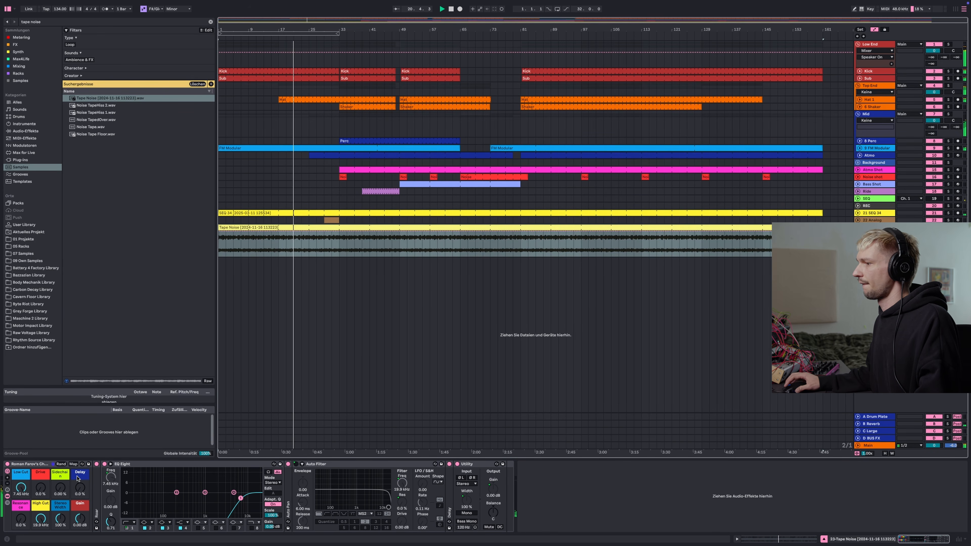
Set the Tape Noise channel strip's Sidechain to 81.2 % and its Gain to -10.7 dB
{"action": "left_click_drag", "start_coordinate": [60, 488], "coordinate": [60, 445]}
{"action": "key", "text": "space"}
{"action": "key", "text": "space"}
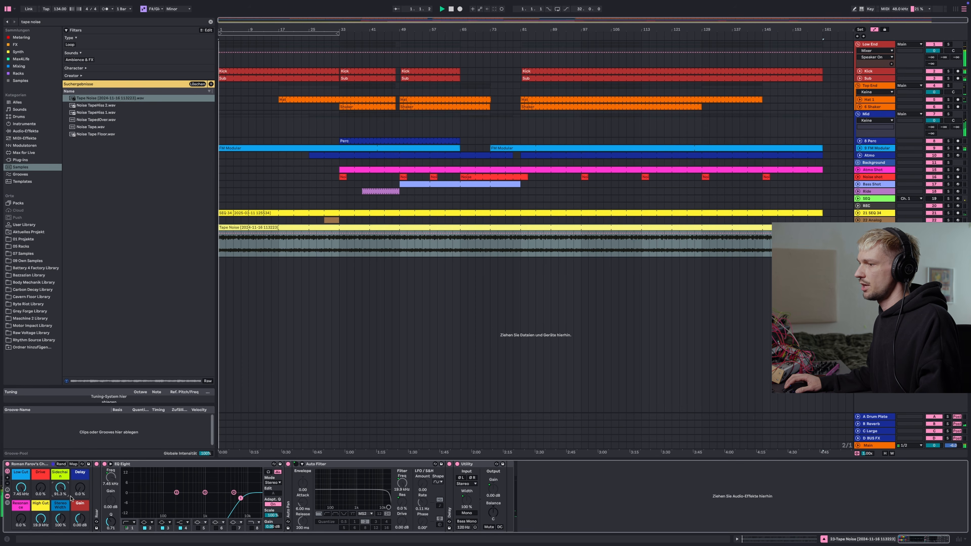
{"action": "left_click_drag", "start_coordinate": [80, 518], "coordinate": [80, 531]}
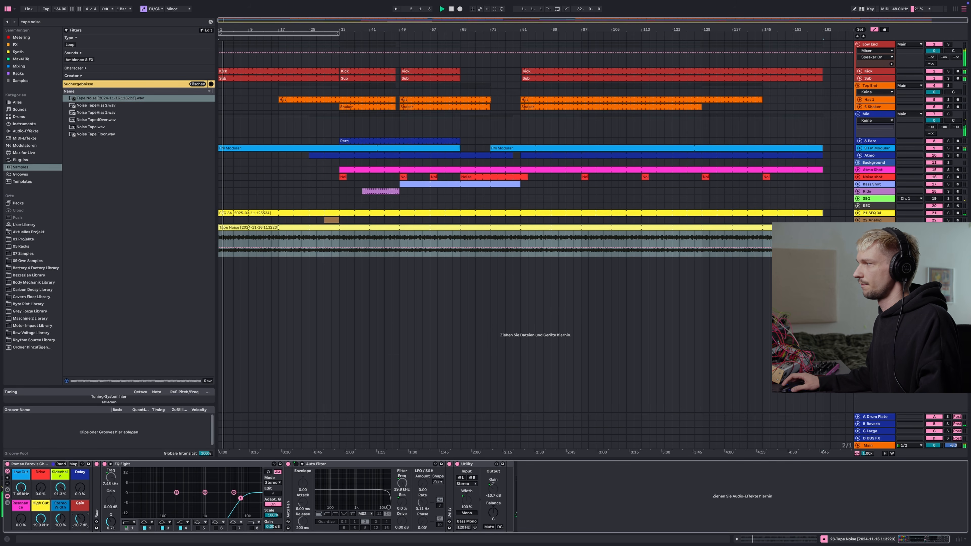
Collapse the Tape Noise track and play the arrangement from around bar 33 to audition the mix
{"action": "left_click", "coordinate": [858, 227]}
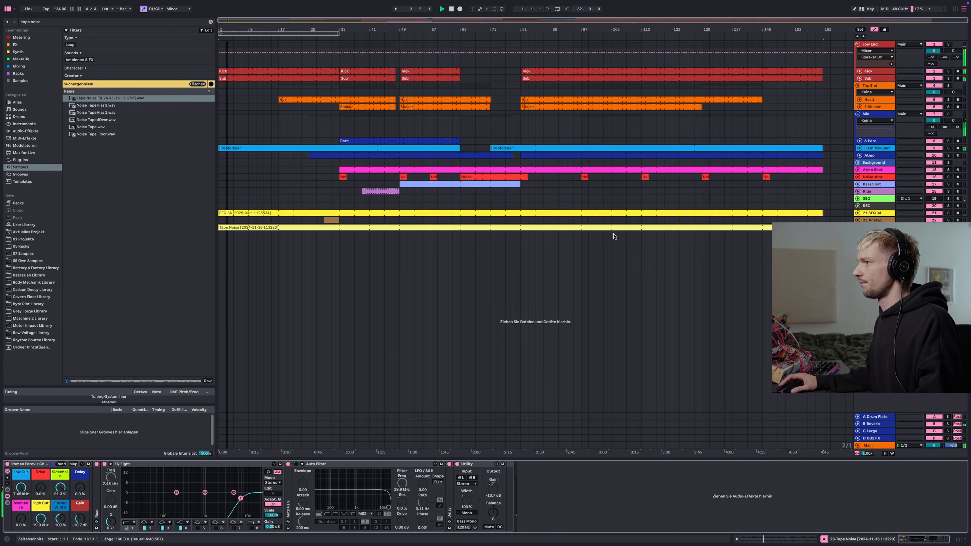
{"action": "left_click", "coordinate": [936, 215]}
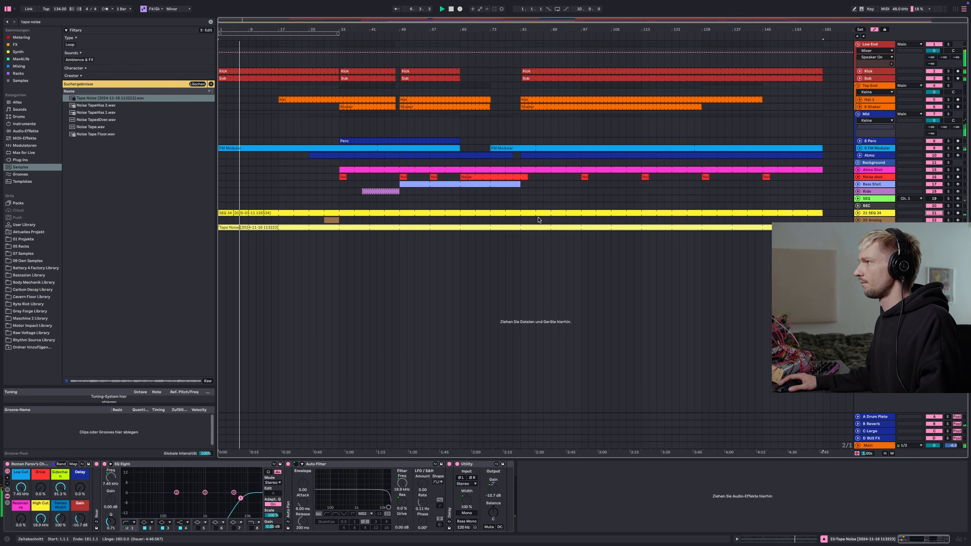
{"action": "left_click", "coordinate": [341, 186]}
{"action": "key", "text": "space"}
{"action": "key", "text": "space"}
{"action": "scroll", "coordinate": [340, 187], "scroll_direction": "up", "scroll_amount": 5}
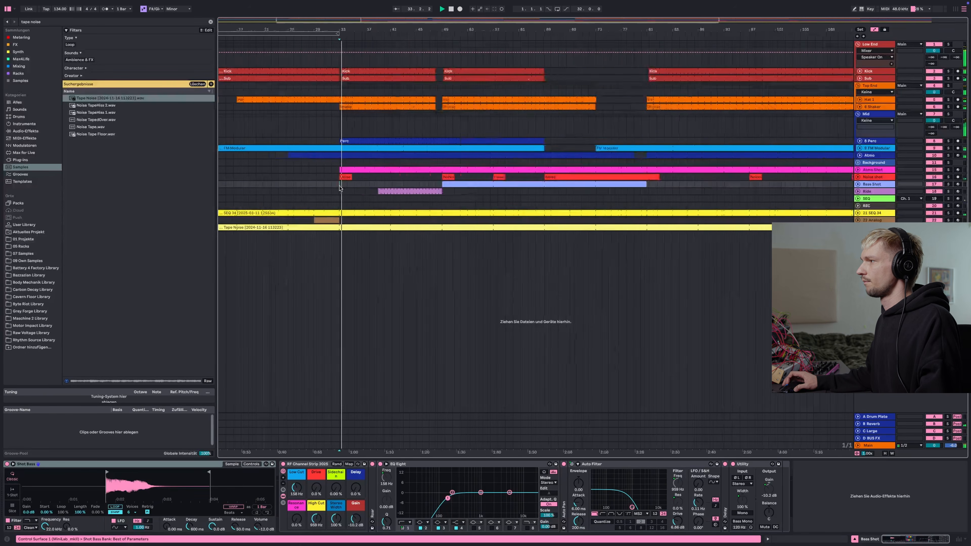
{"action": "scroll", "coordinate": [340, 187], "scroll_direction": "down", "scroll_amount": 5}
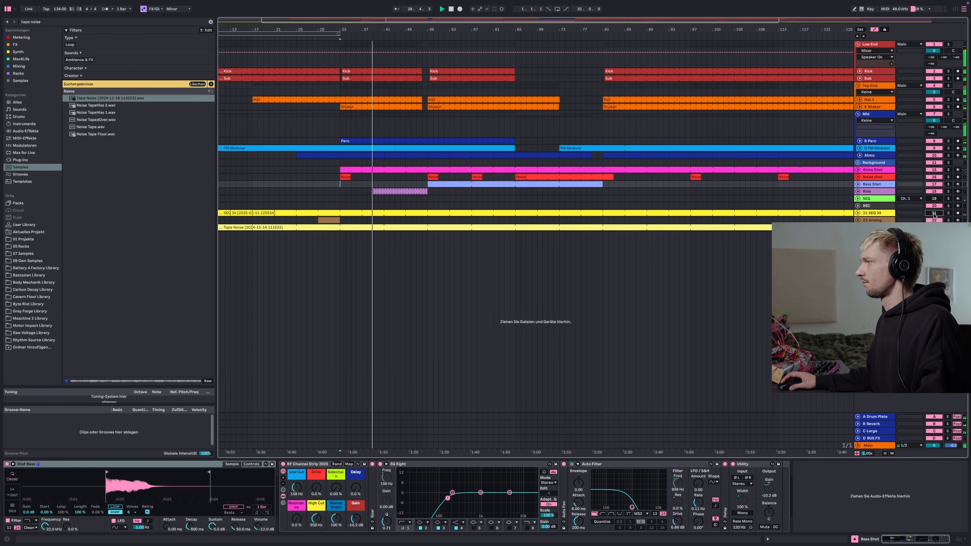
Toggle the Hat track's Vocoder off and back on to compare, then select the Tape Noise track
{"action": "left_click", "coordinate": [875, 99]}
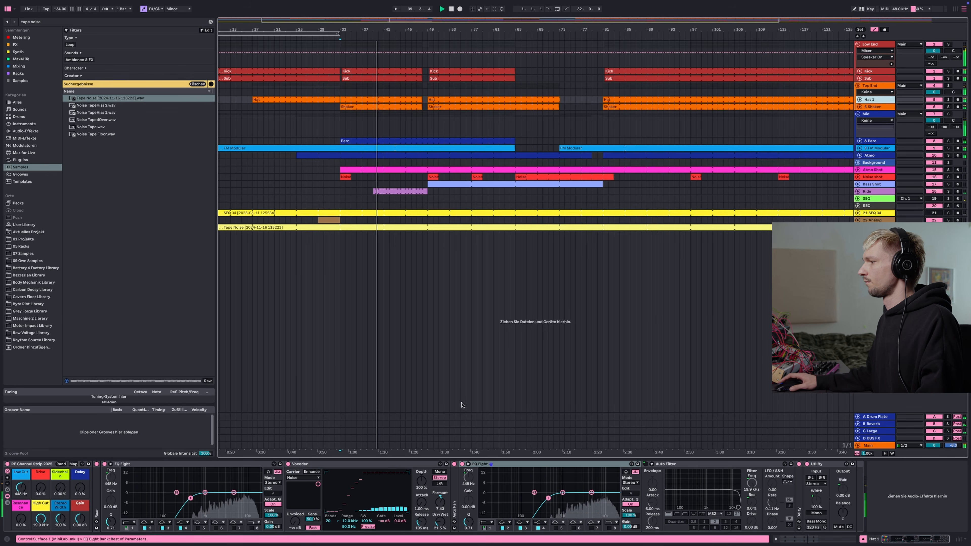
{"action": "left_click", "coordinate": [288, 464]}
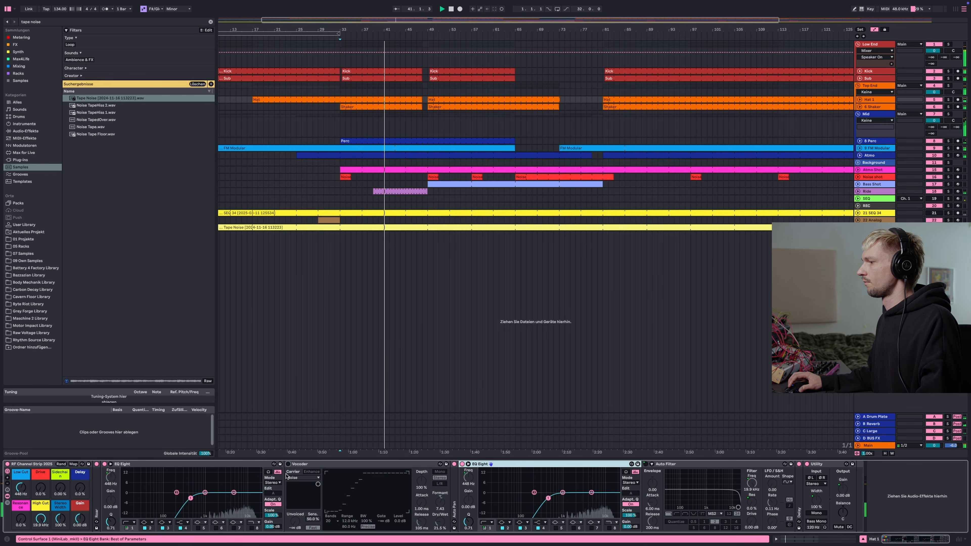
{"action": "left_click", "coordinate": [287, 464]}
{"action": "left_click", "coordinate": [933, 213]}
{"action": "left_click", "coordinate": [875, 227]}
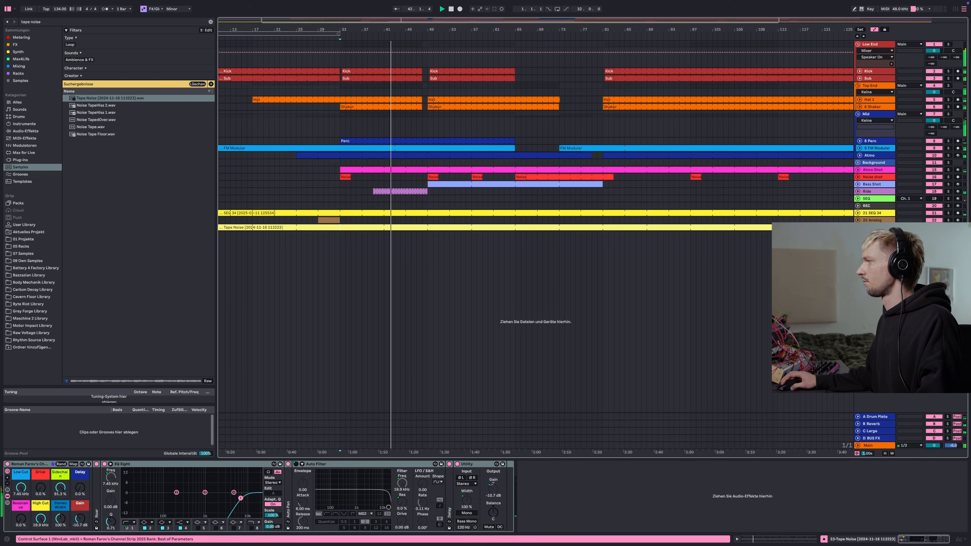